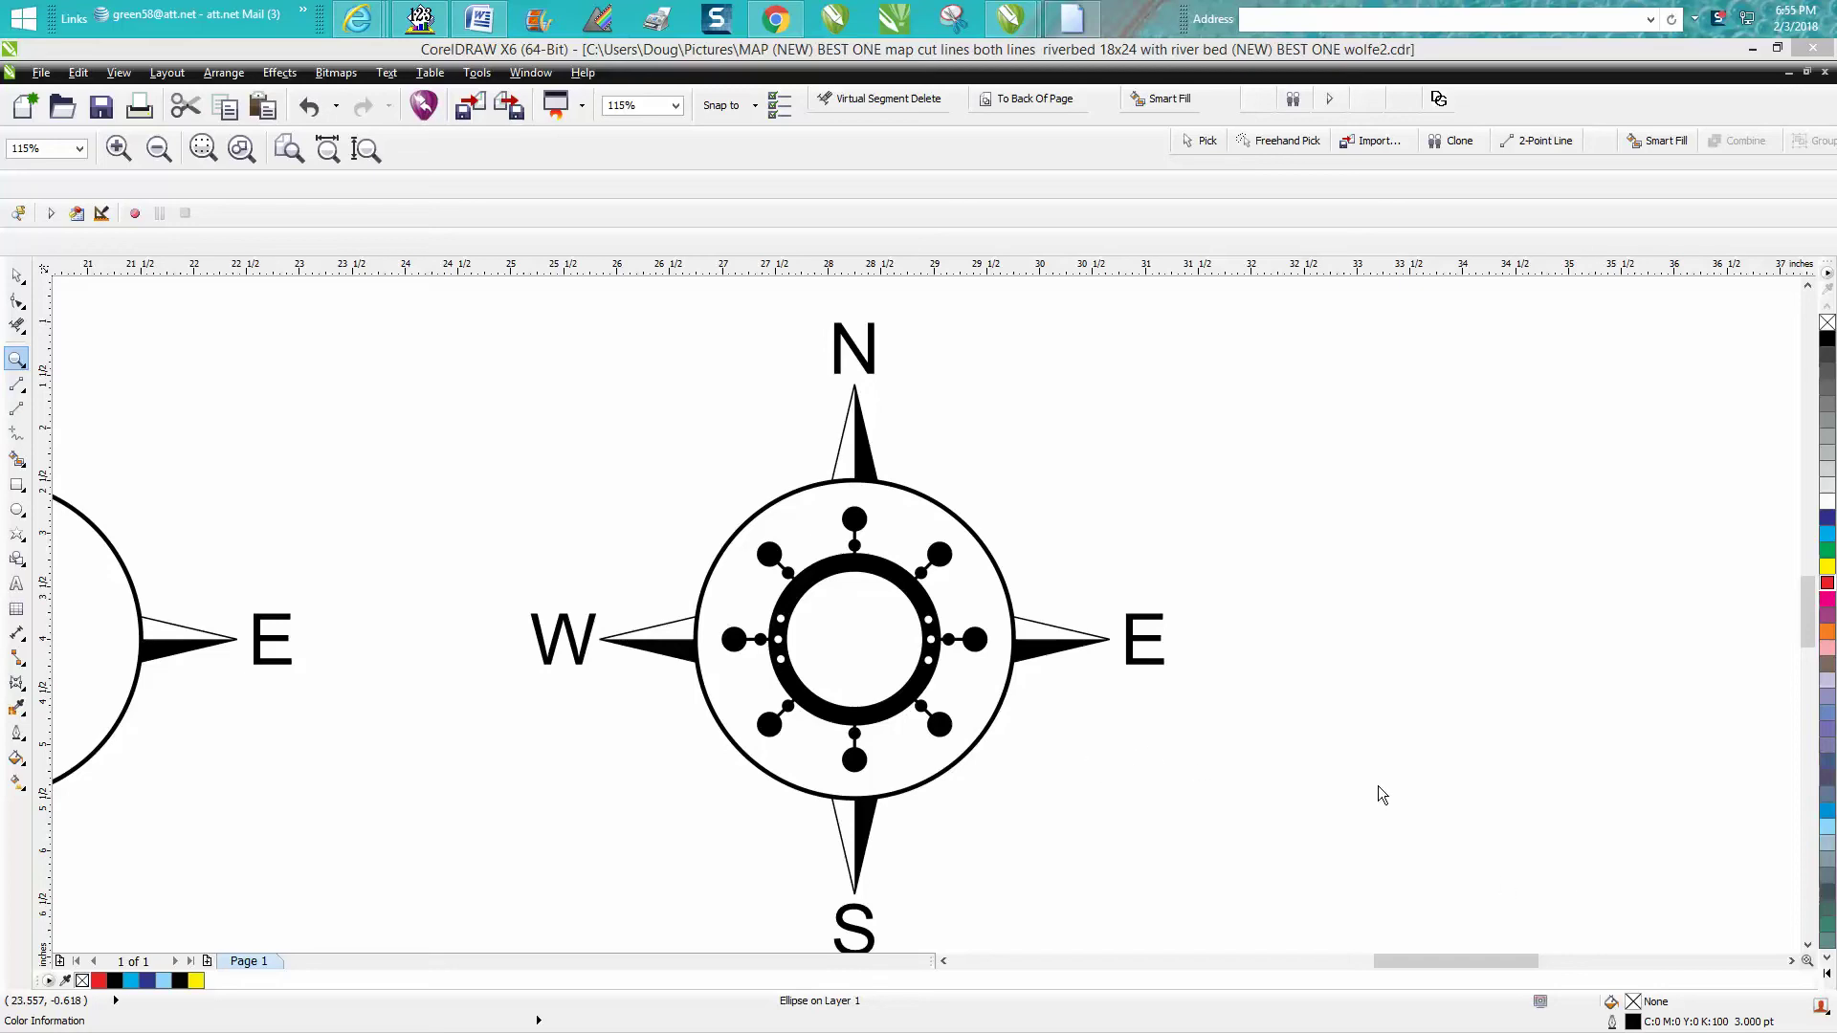
scroll(1379, 786, down, 2)
Inspect both compasses, then lock the left compass with Arrange > Lock Object.
drag(891, 499, 1363, 926)
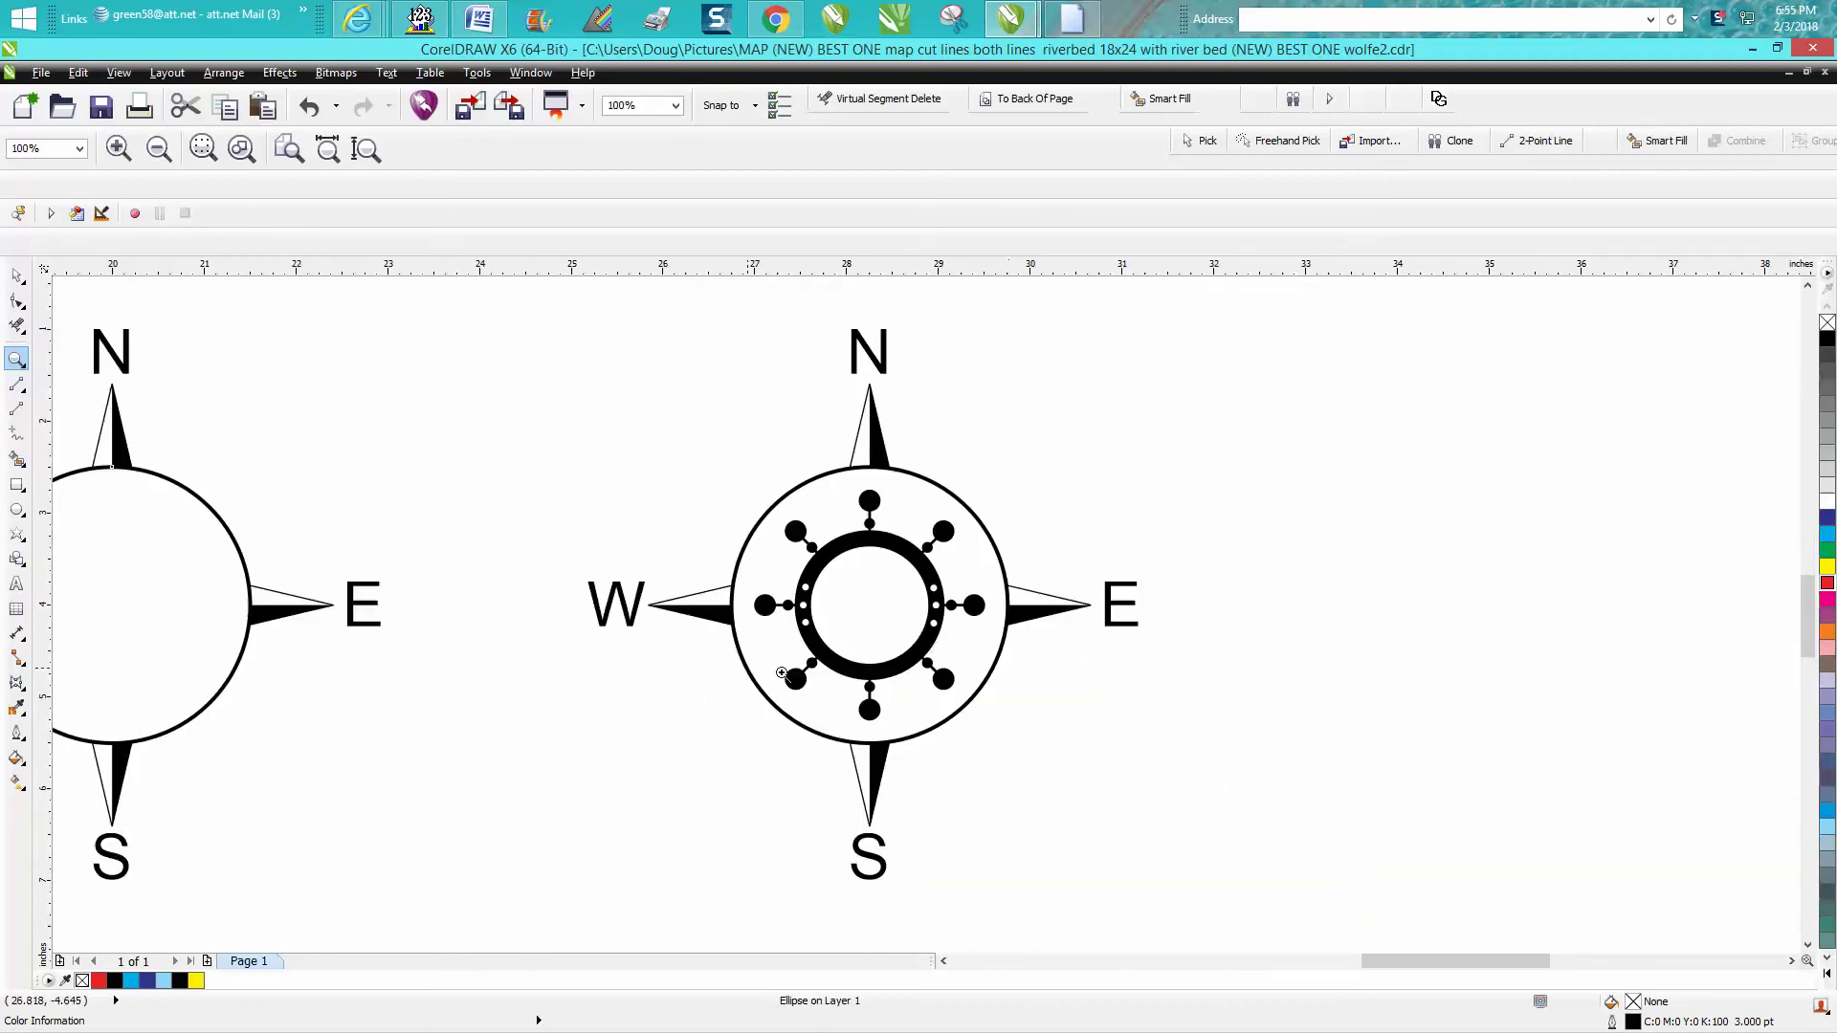
scroll(782, 674, down, 2)
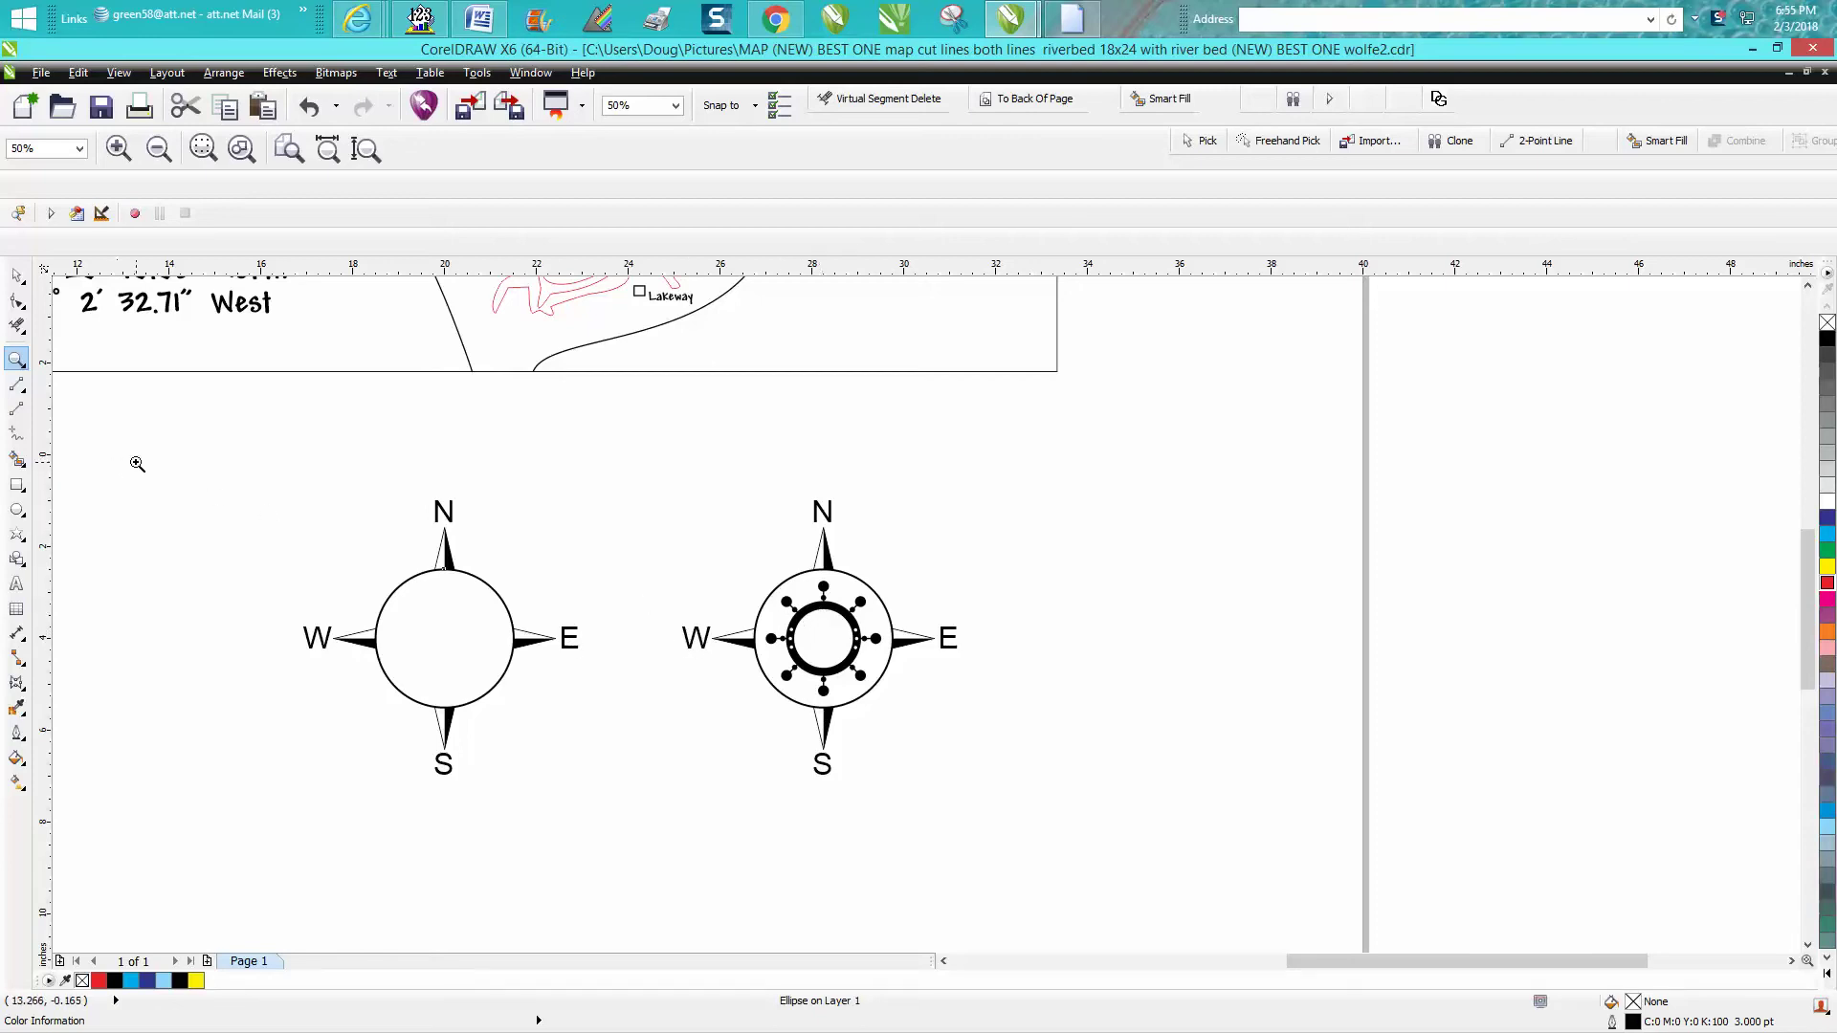
drag(228, 460, 694, 804)
right_click(316, 584)
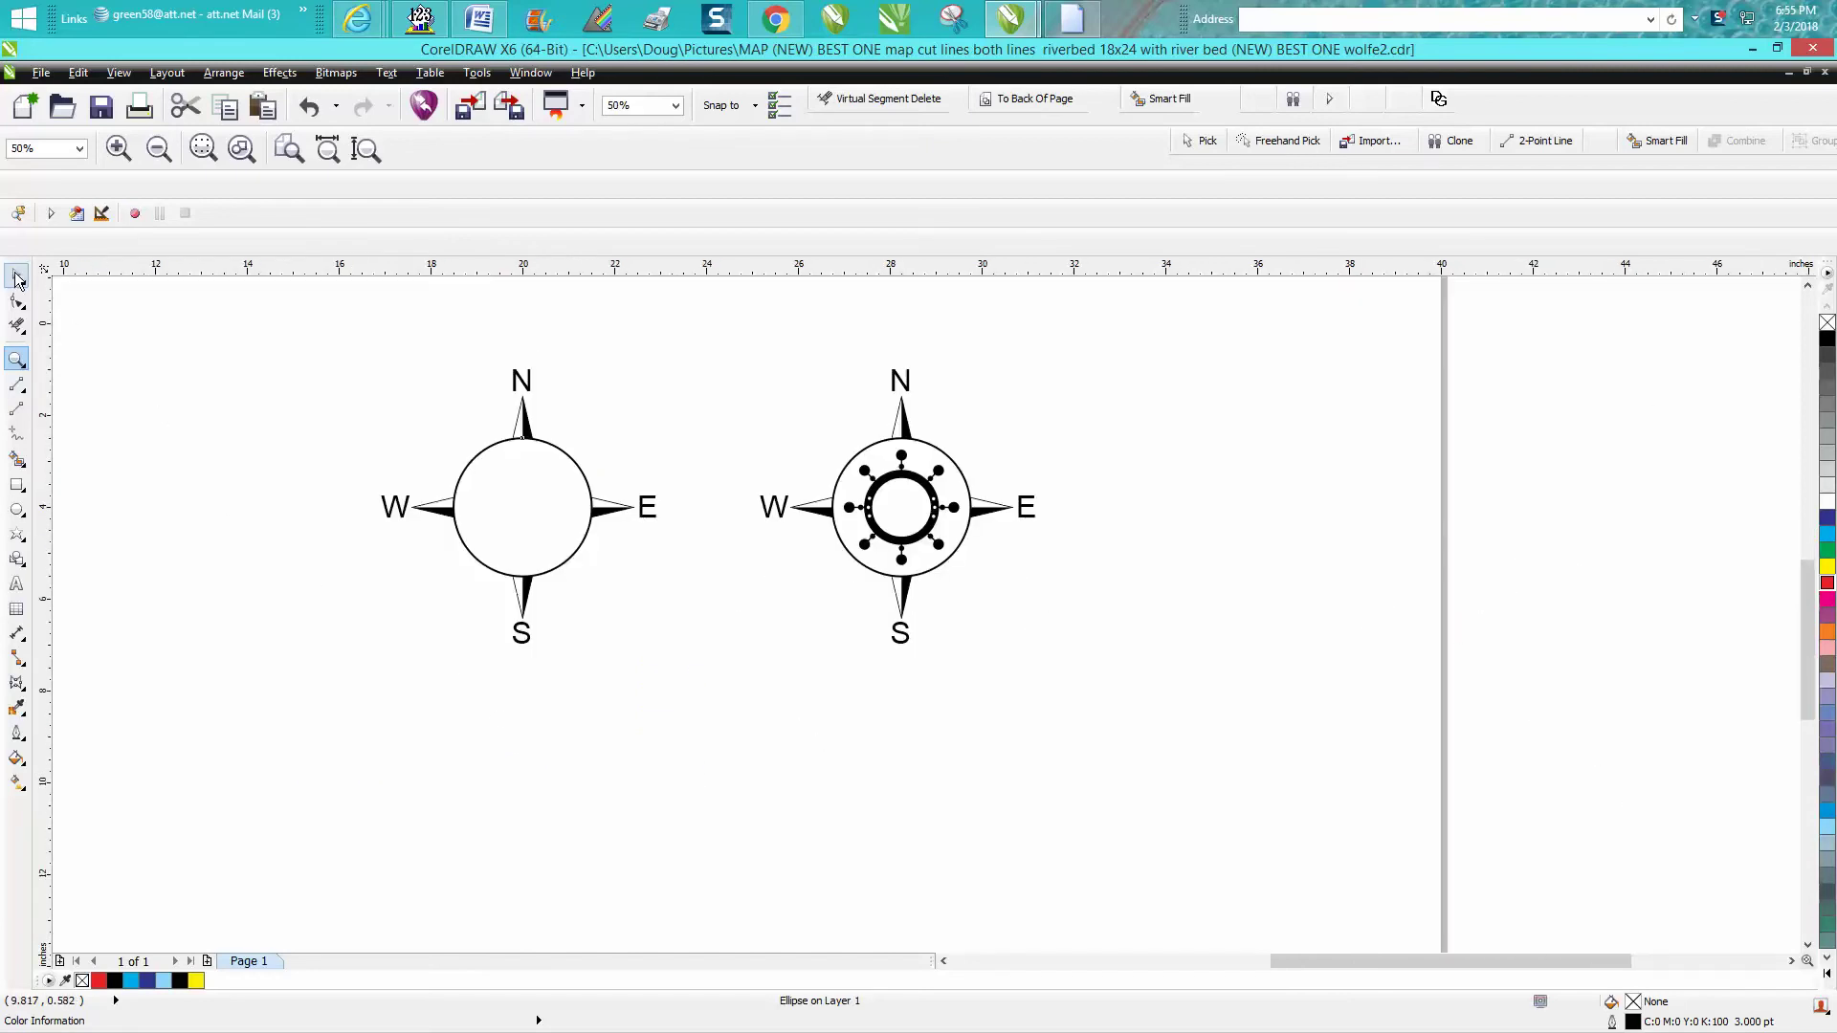
click(20, 278)
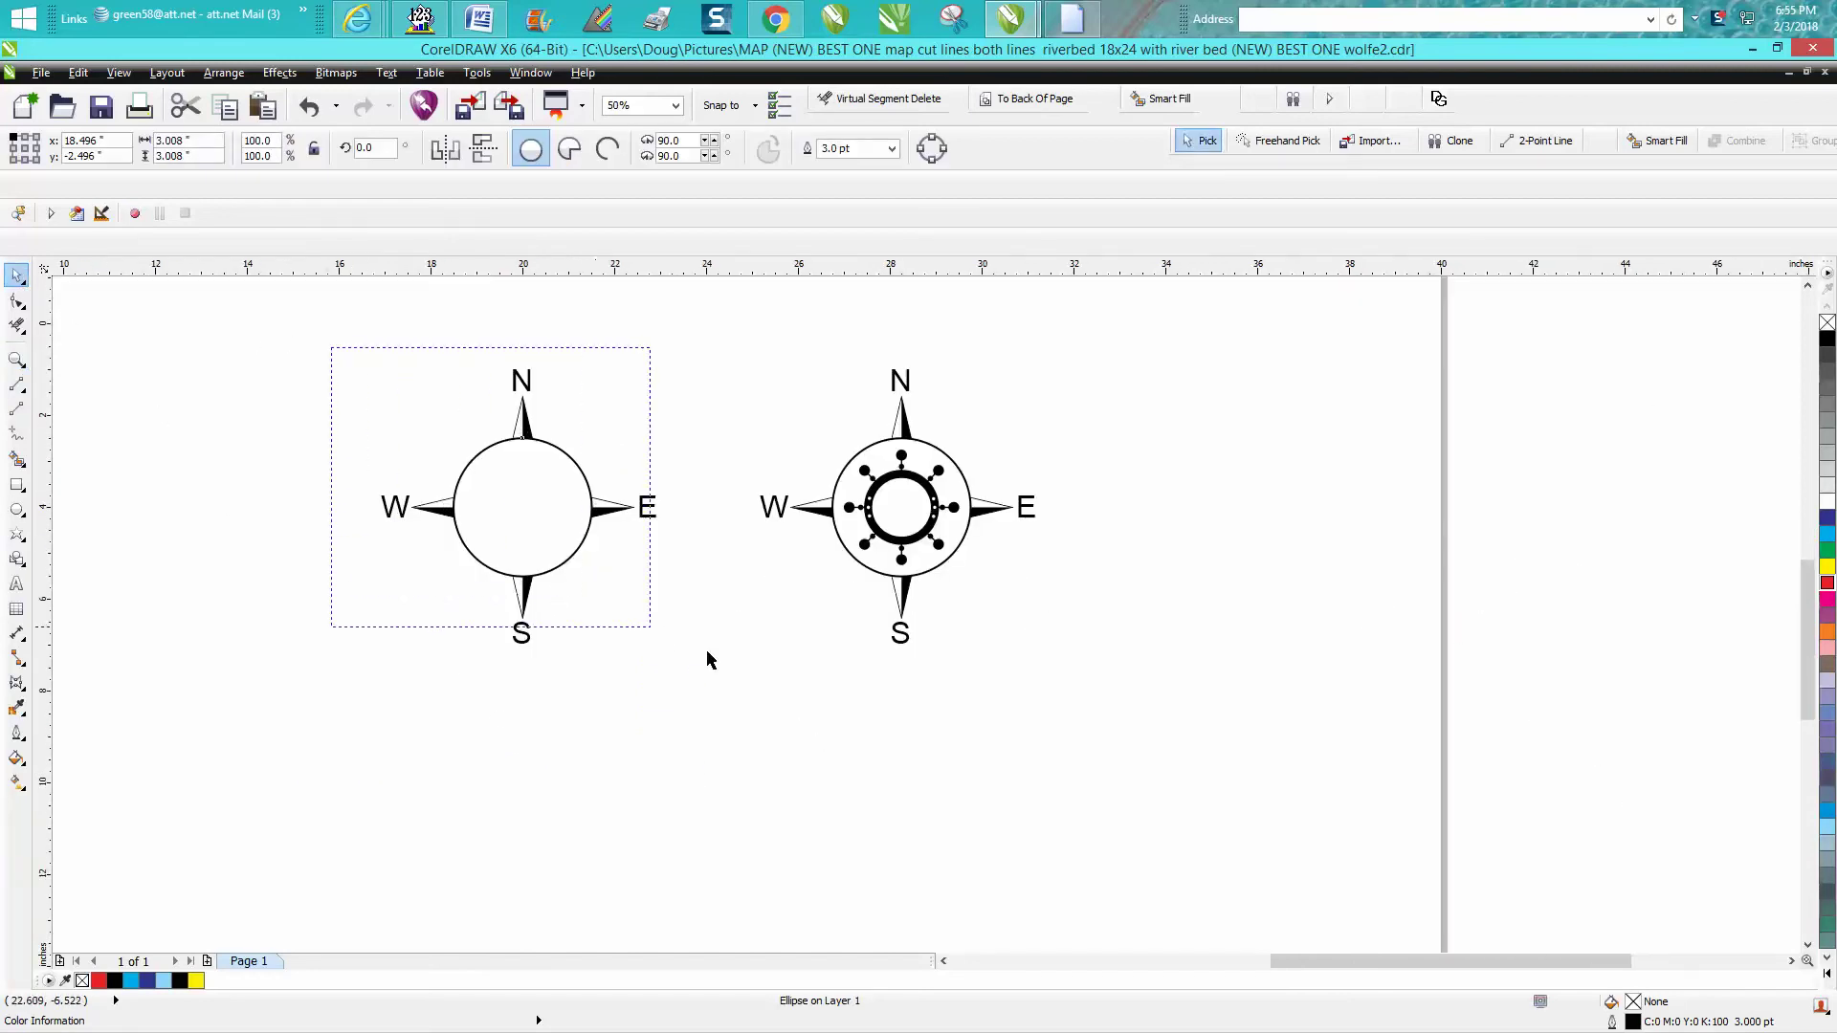
drag(330, 361, 739, 685)
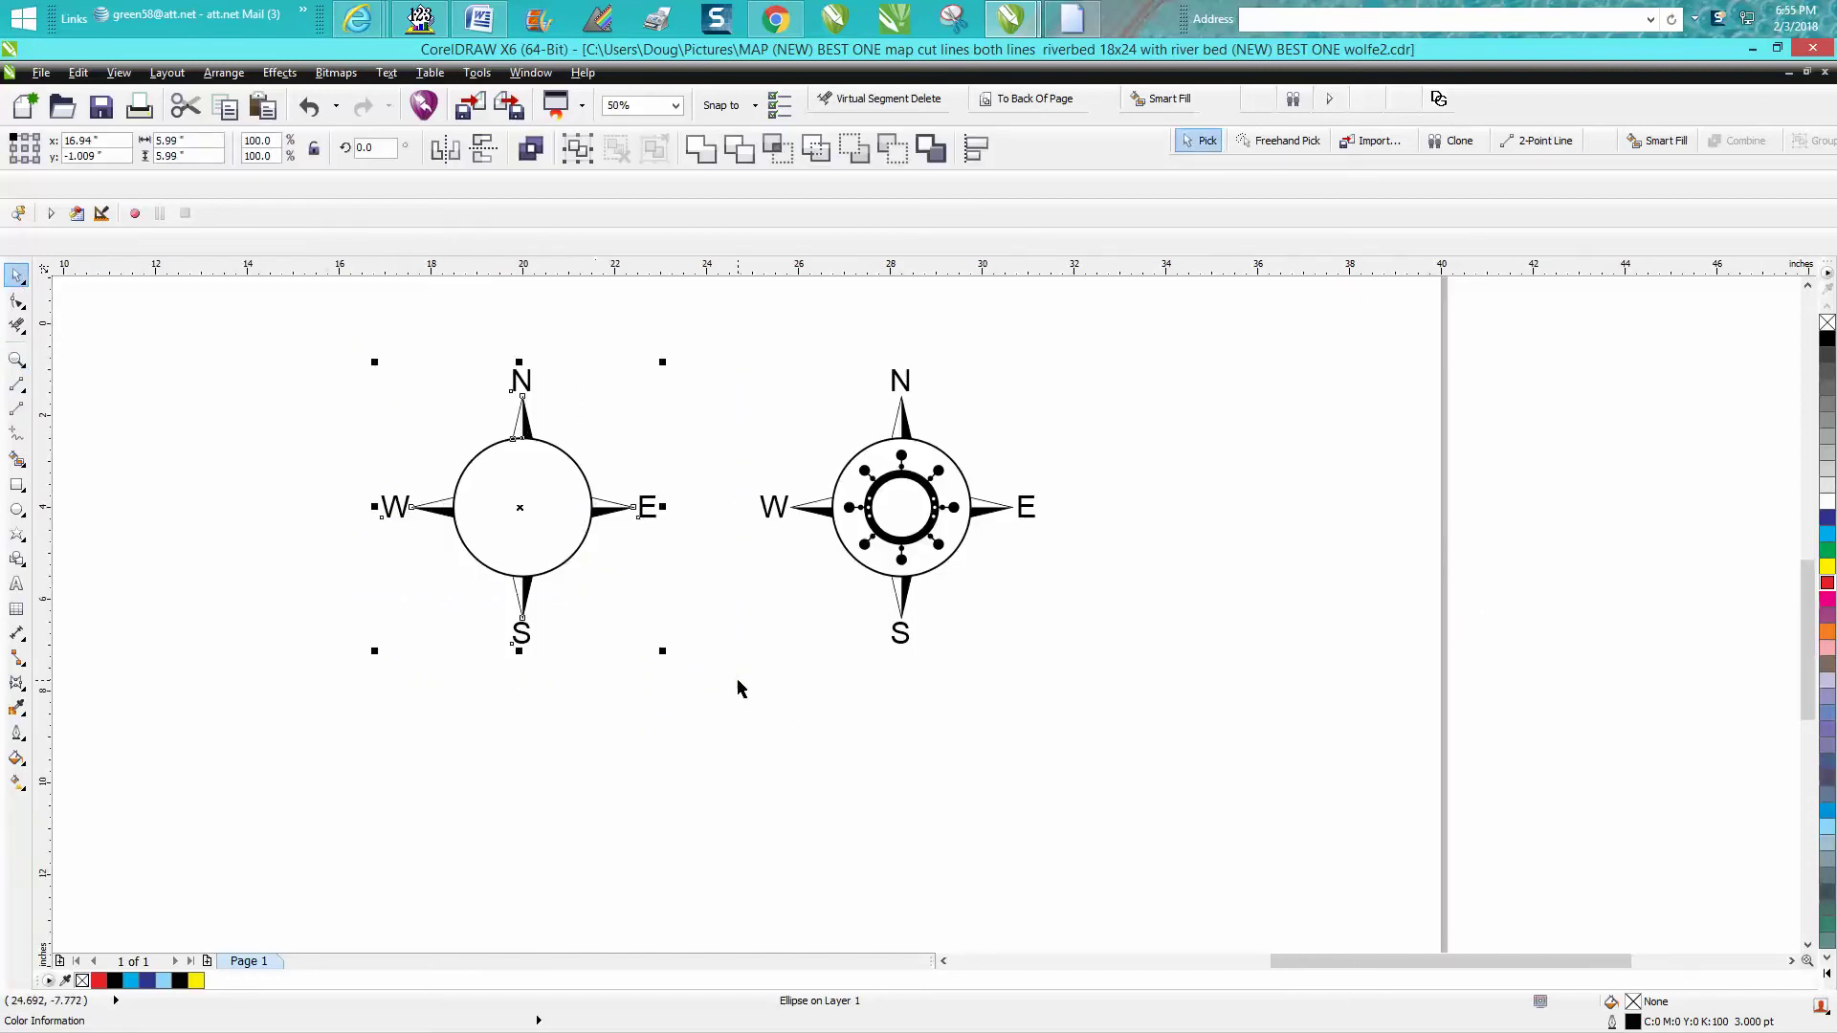
click(223, 72)
click(273, 316)
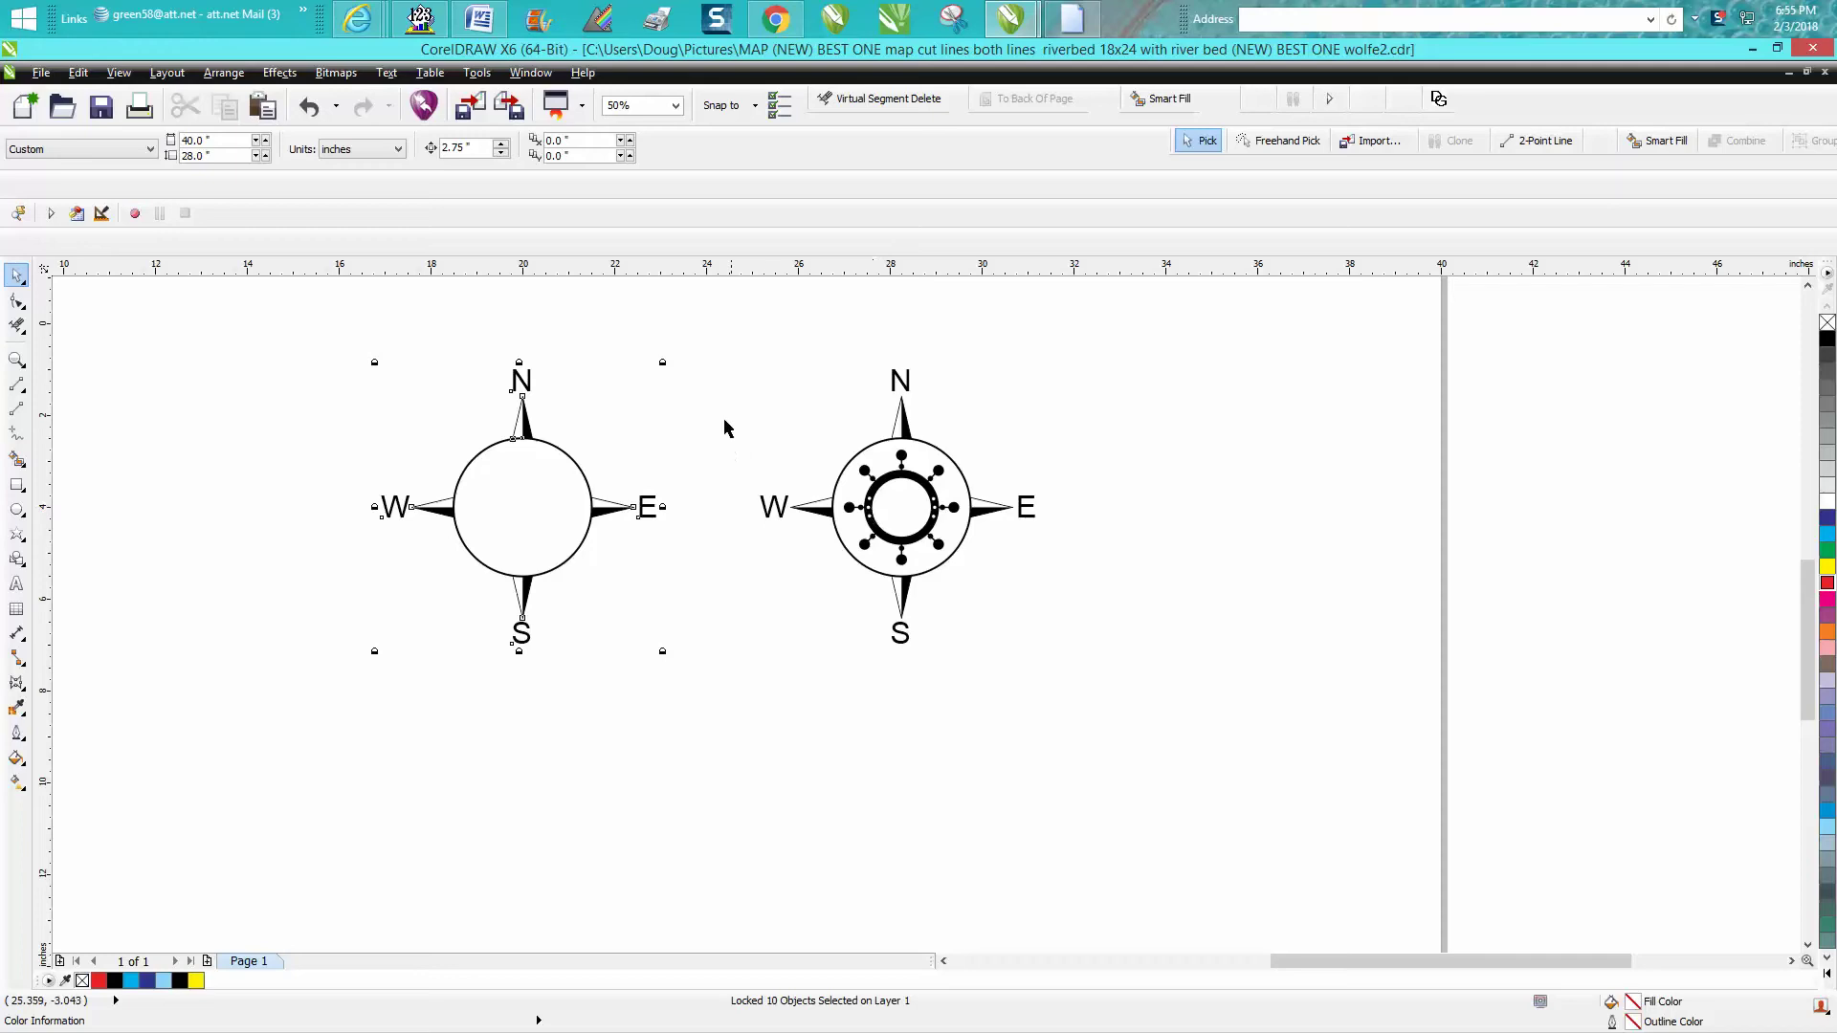
Move the ship's-wheel compass up and closer to the left one, then zoom in to check.
drag(727, 360, 1149, 670)
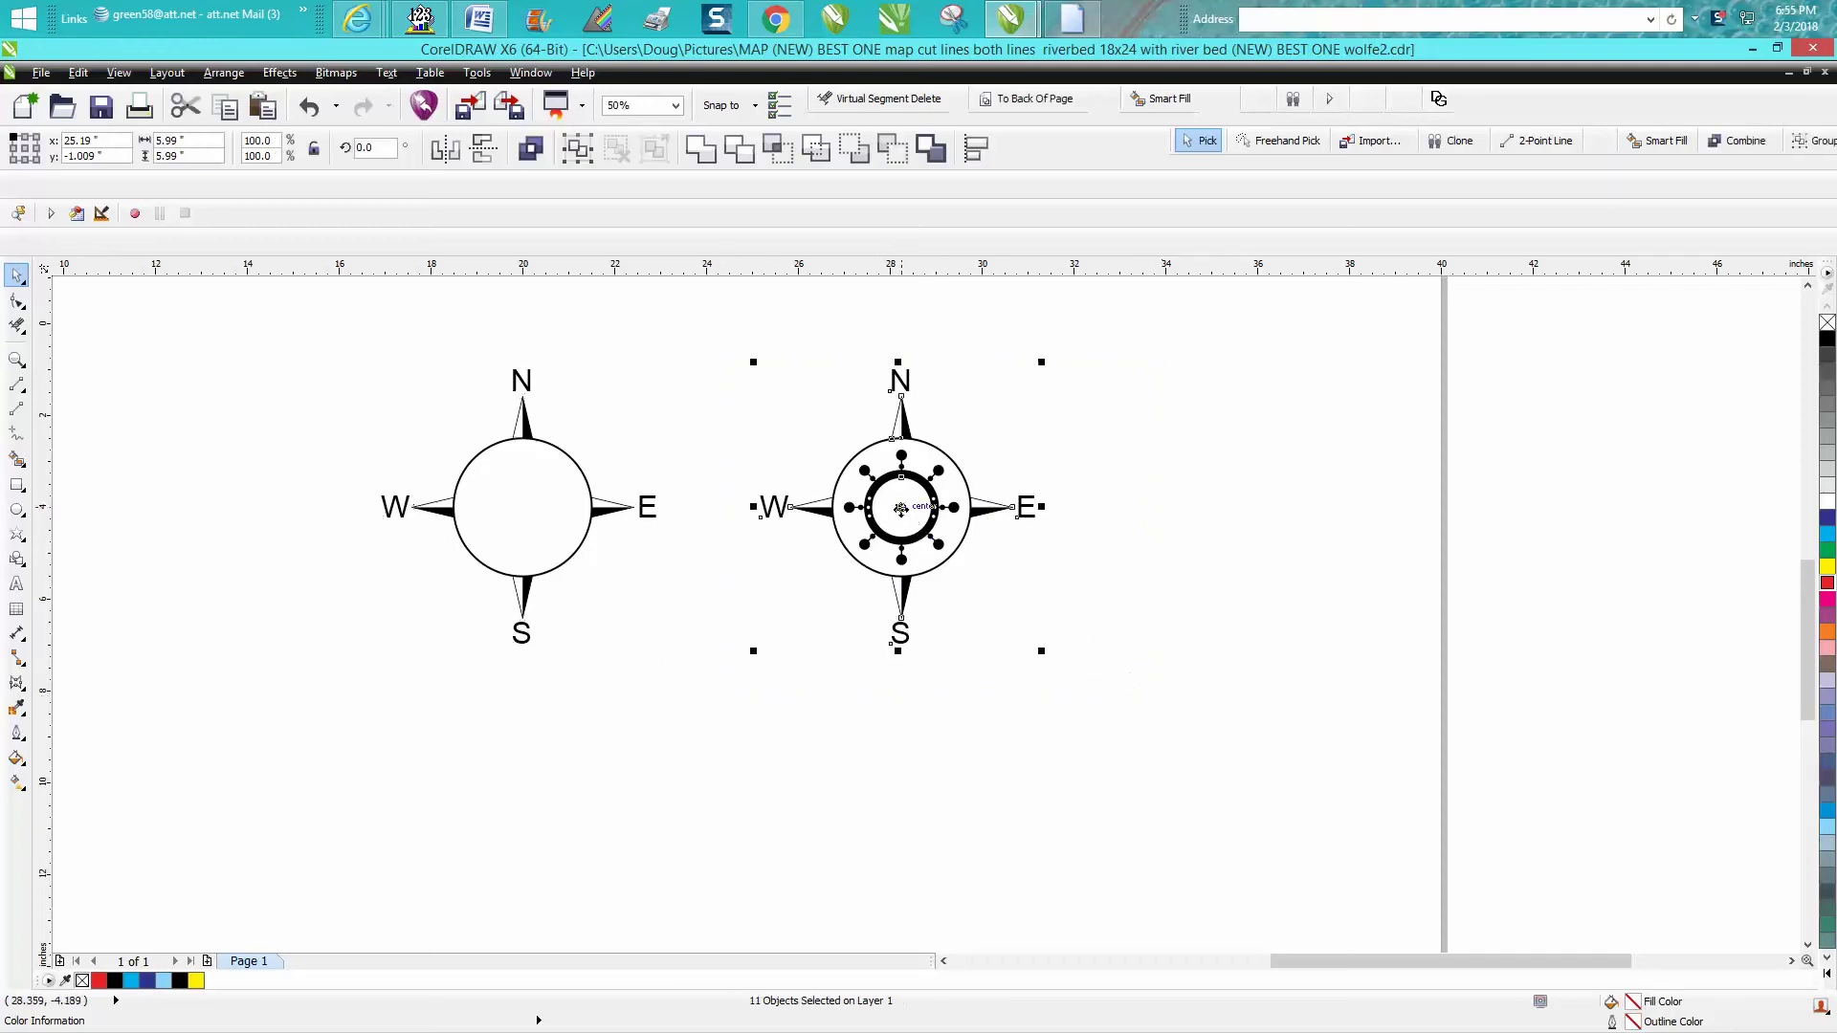
drag(901, 506, 759, 456)
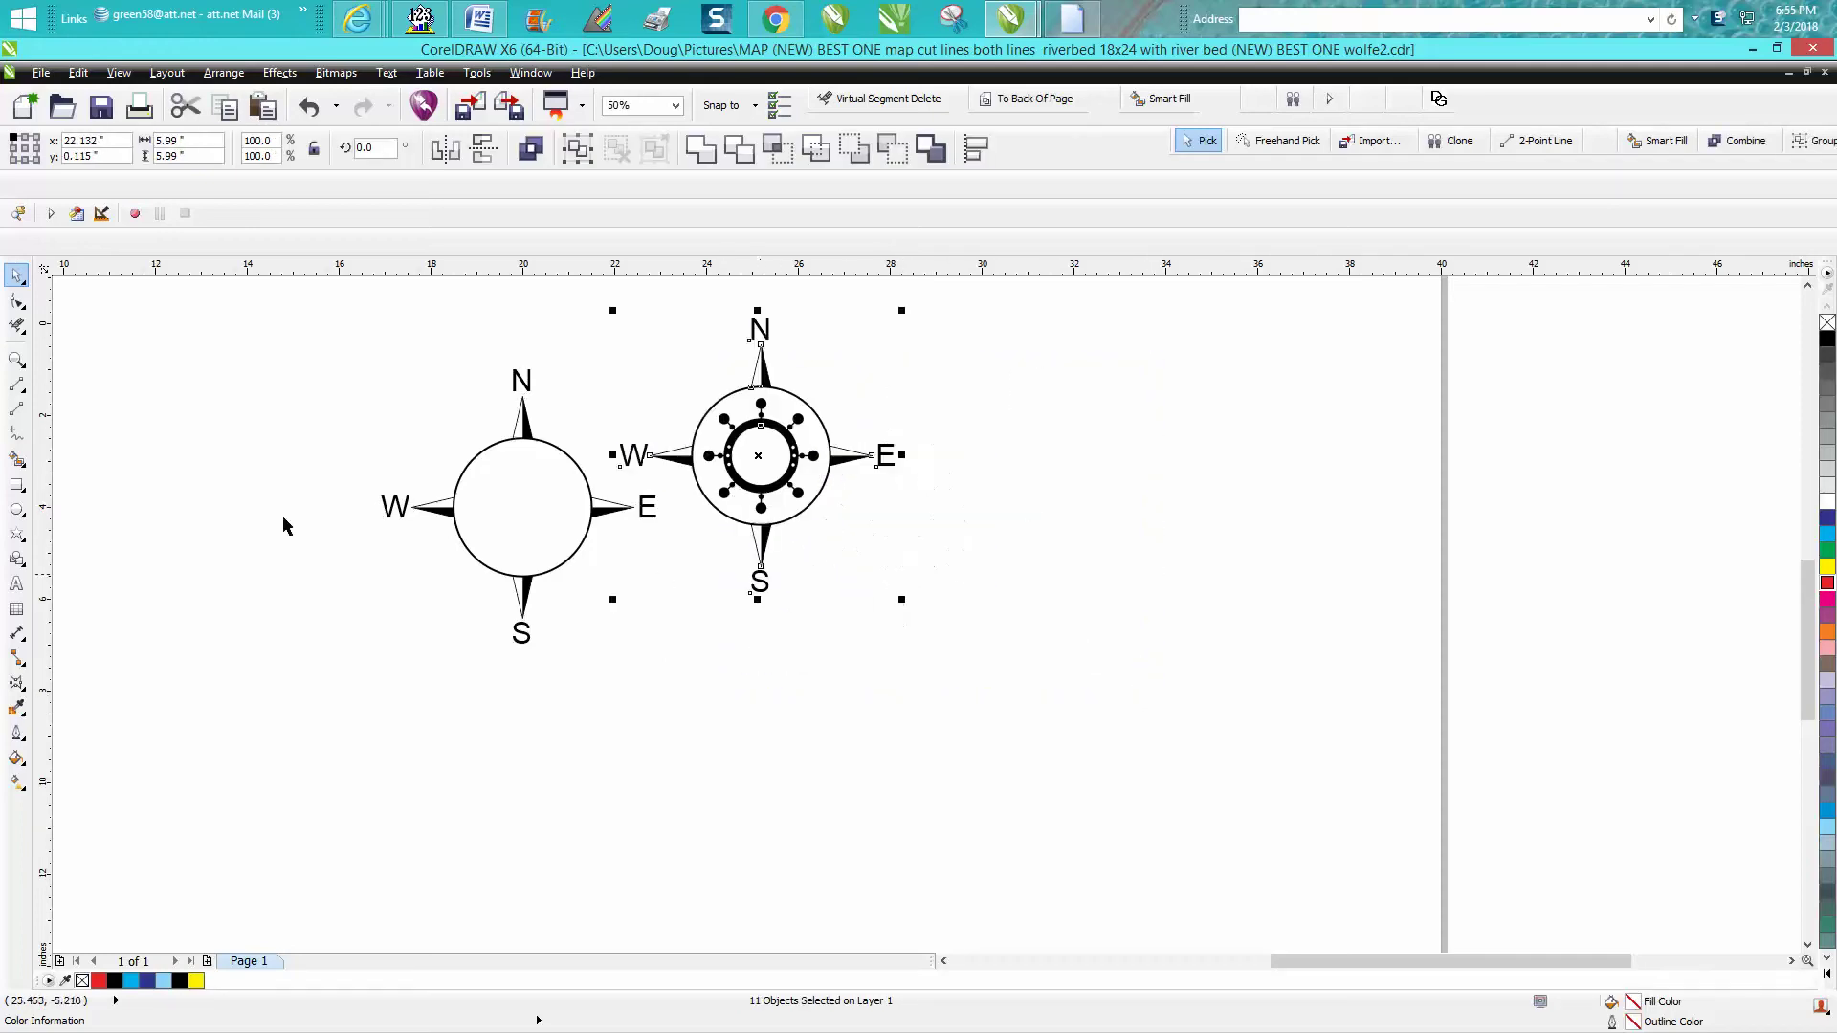
click(18, 362)
drag(313, 334, 1100, 661)
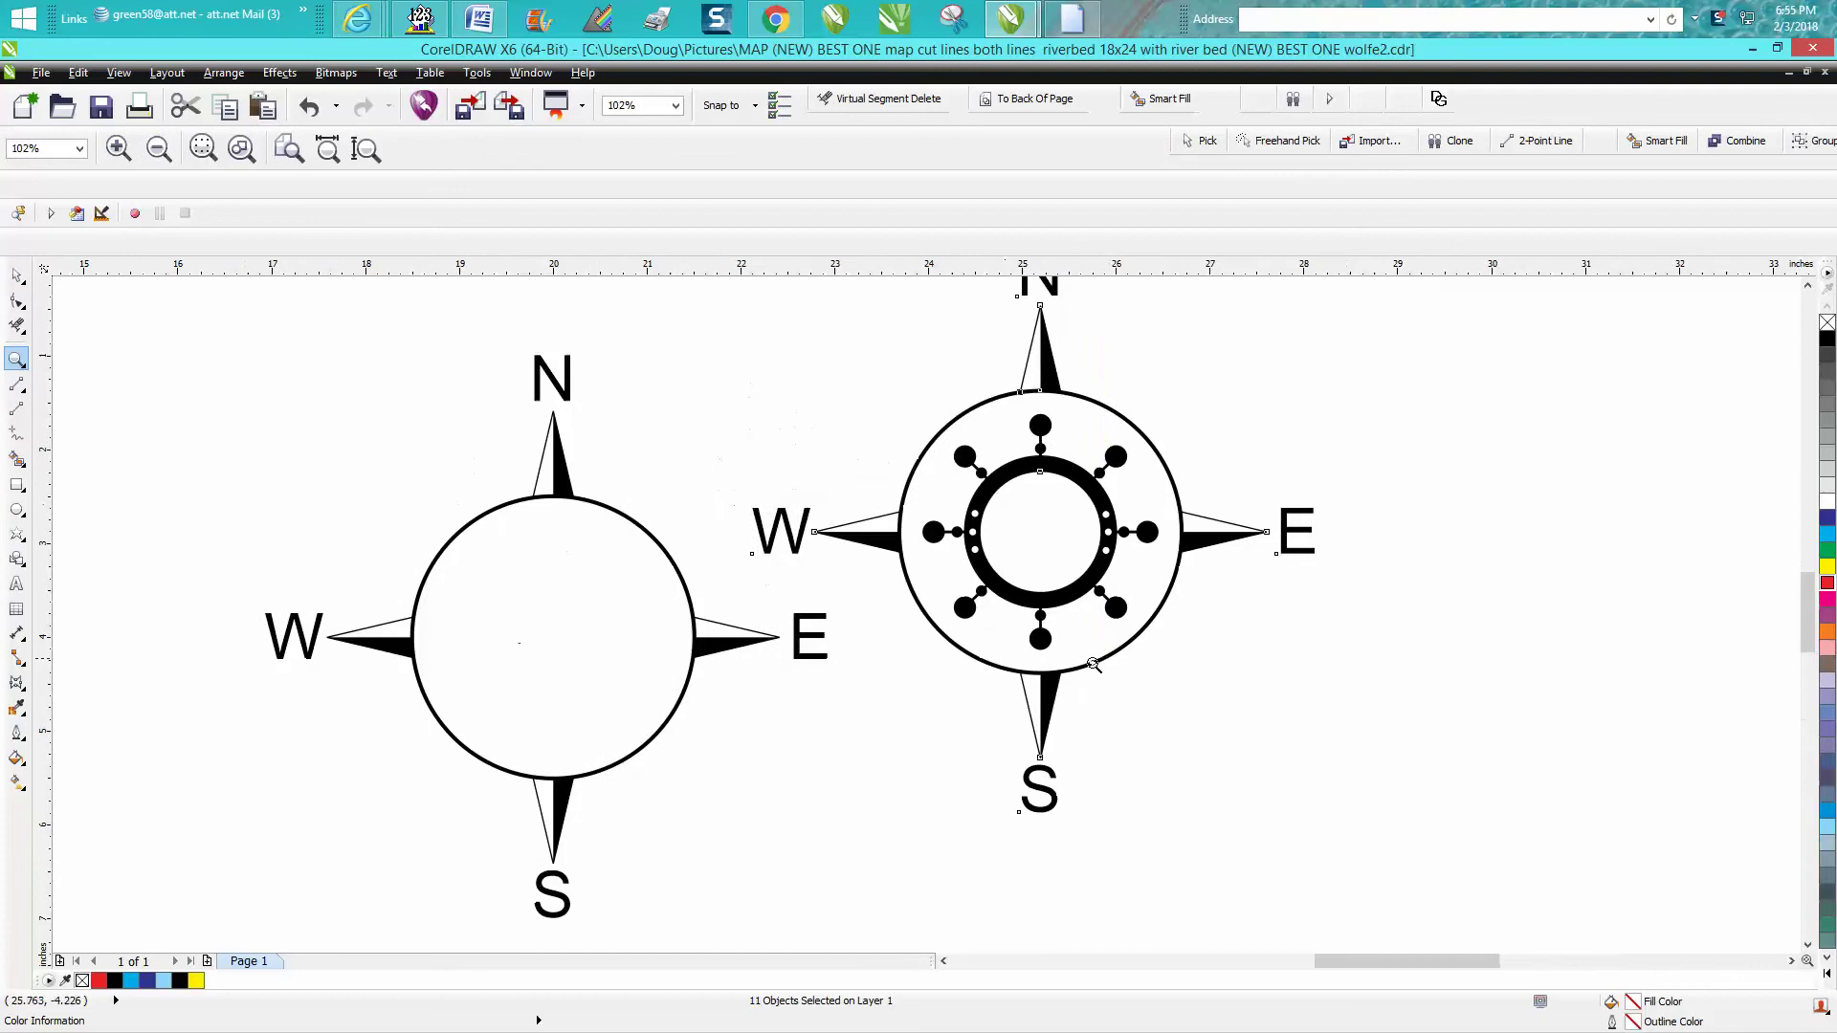
drag(1011, 421, 1075, 471)
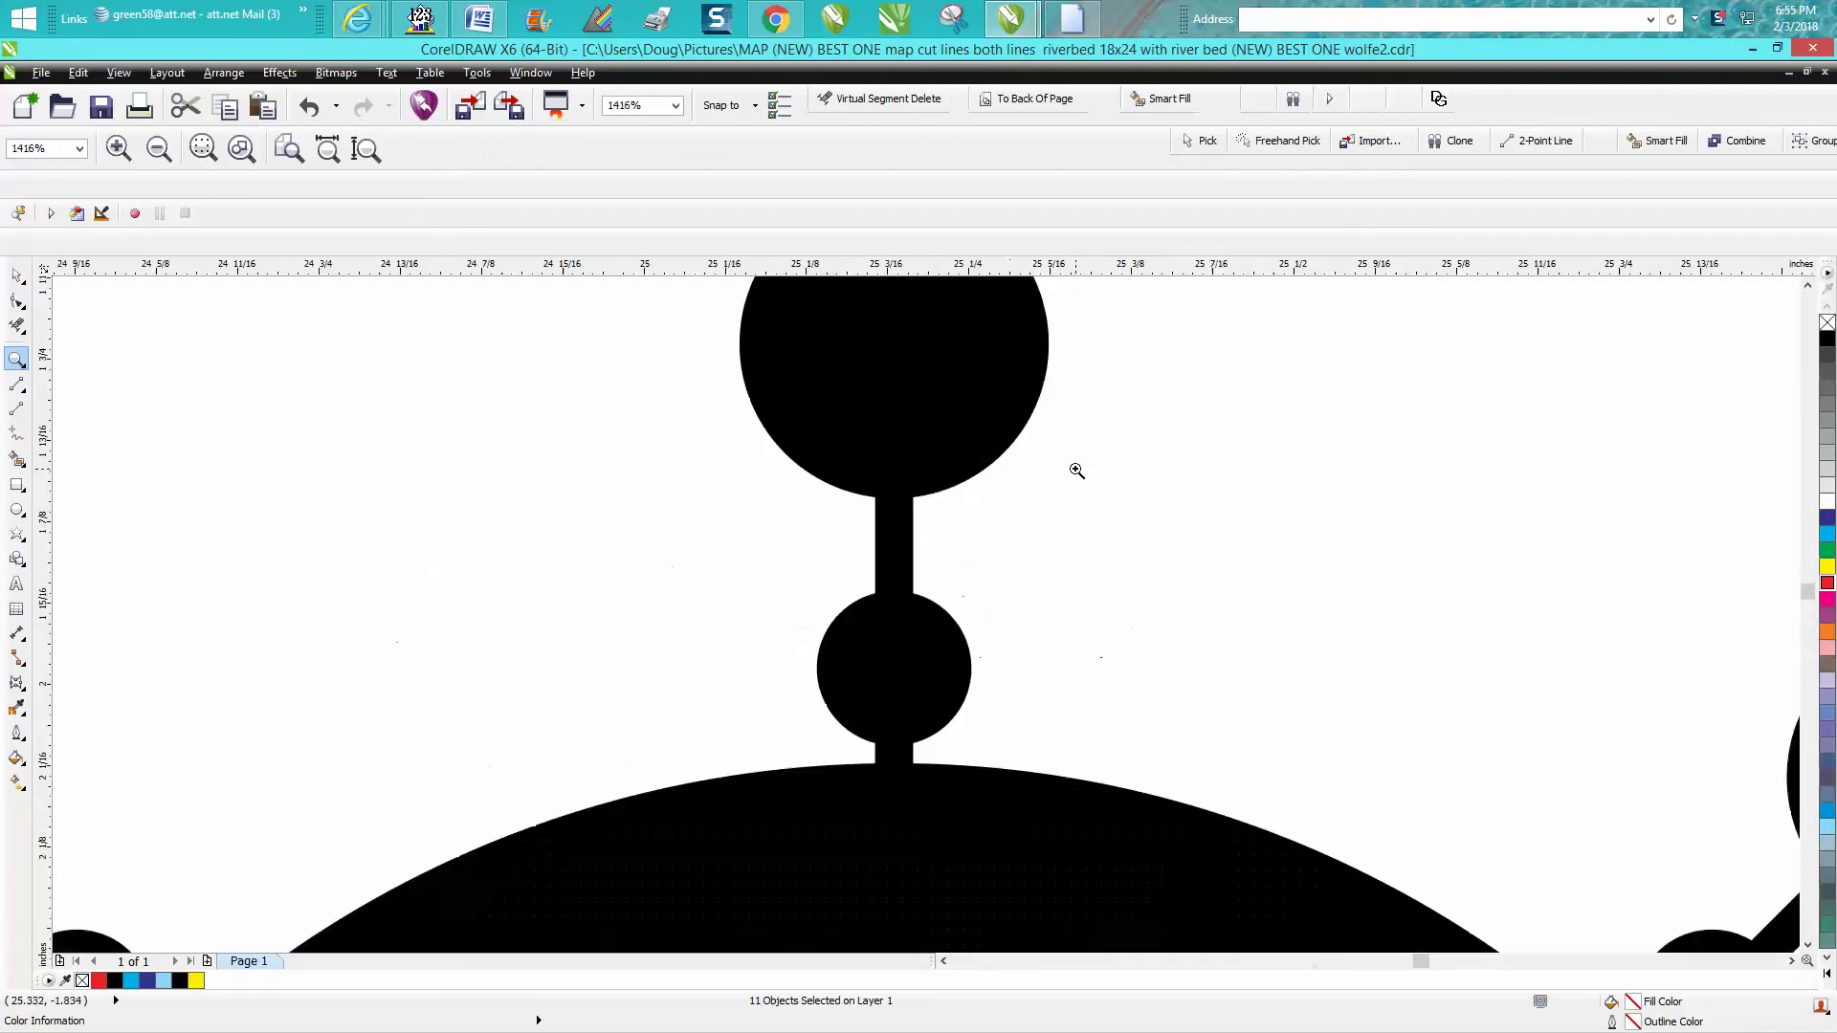
scroll(995, 446, down, 2)
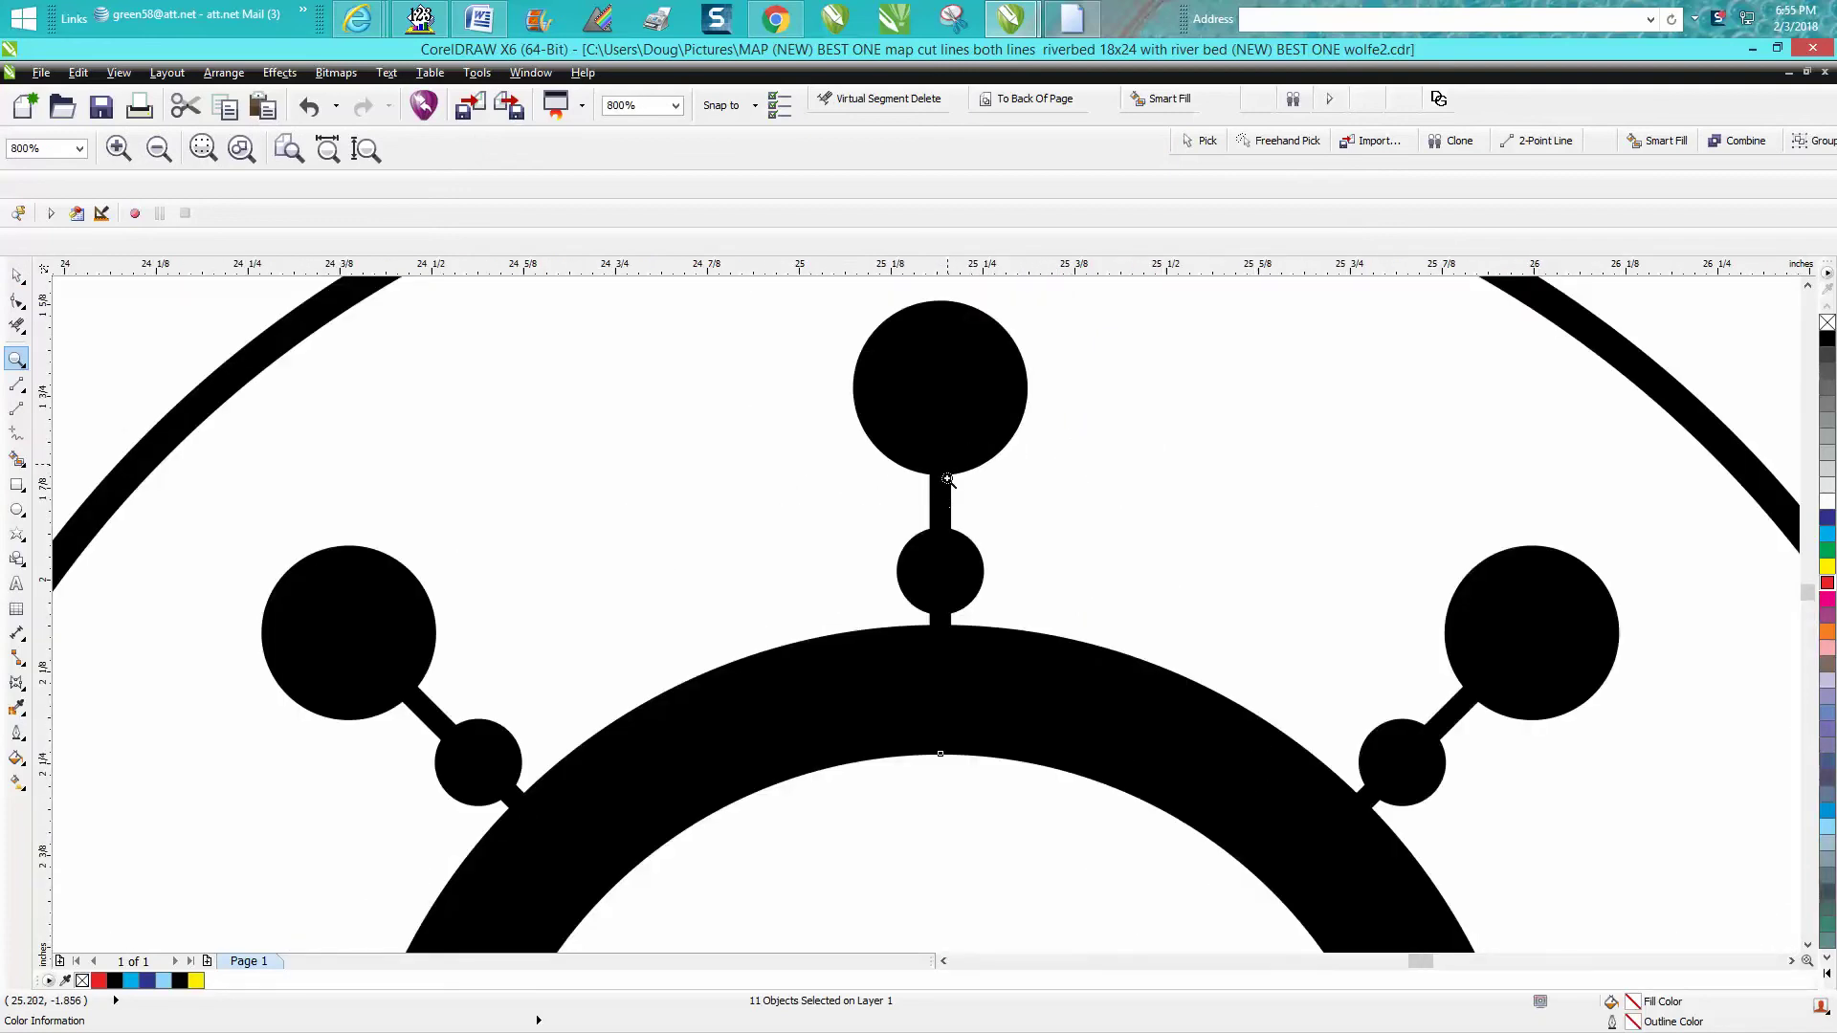
scroll(941, 498, down, 1)
scroll(940, 488, down, 1)
scroll(940, 490, down, 1)
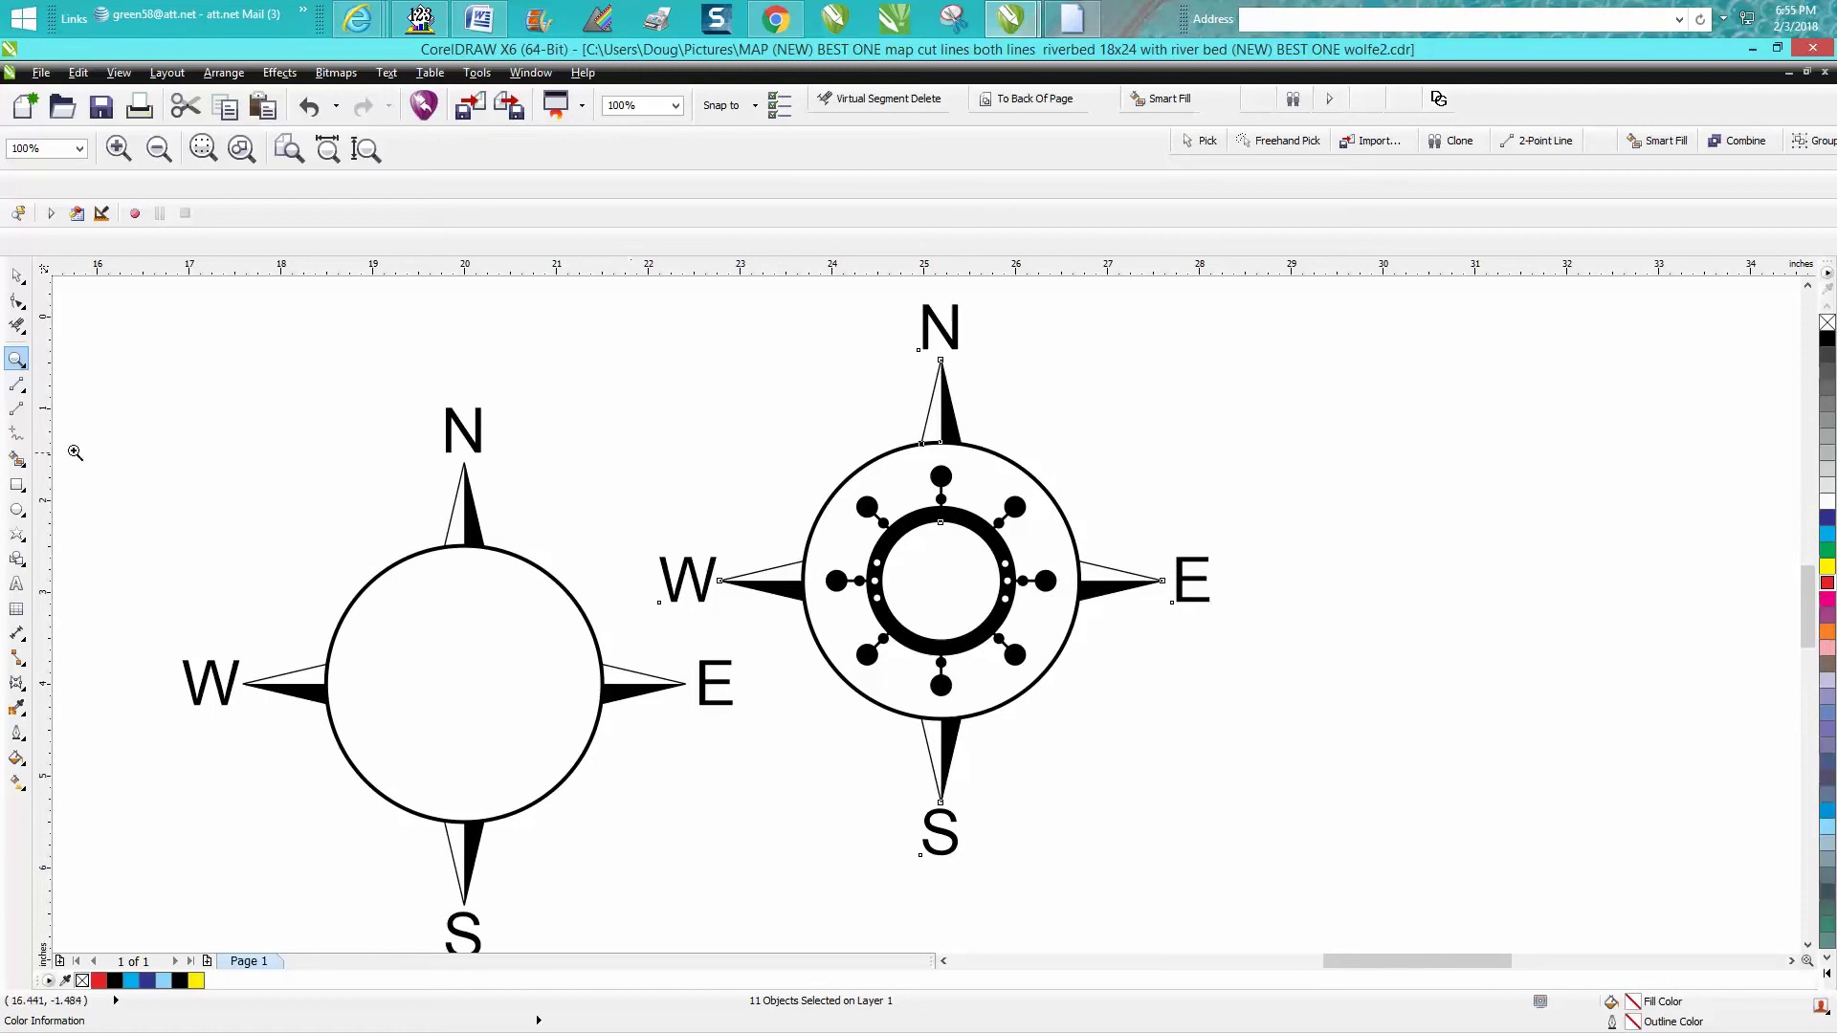
click(18, 509)
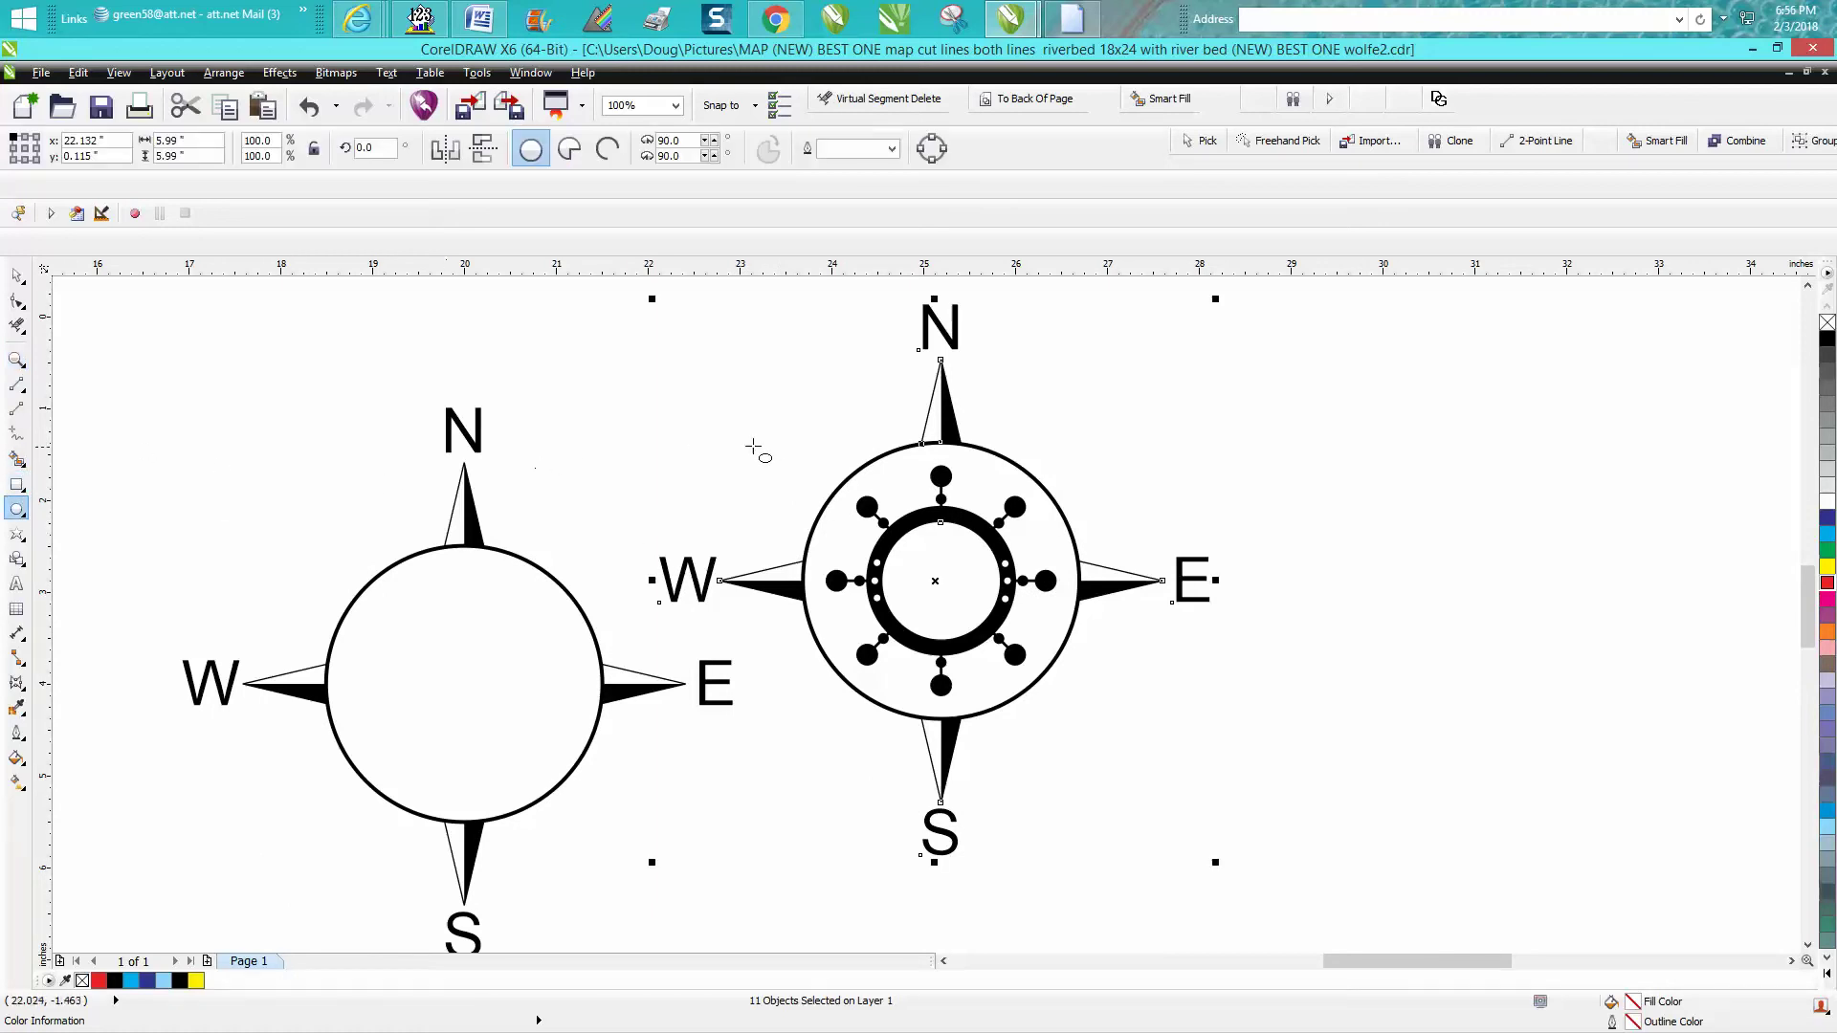
Draw a small red hairline circle and centre it on the blank compass.
drag(744, 445, 752, 477)
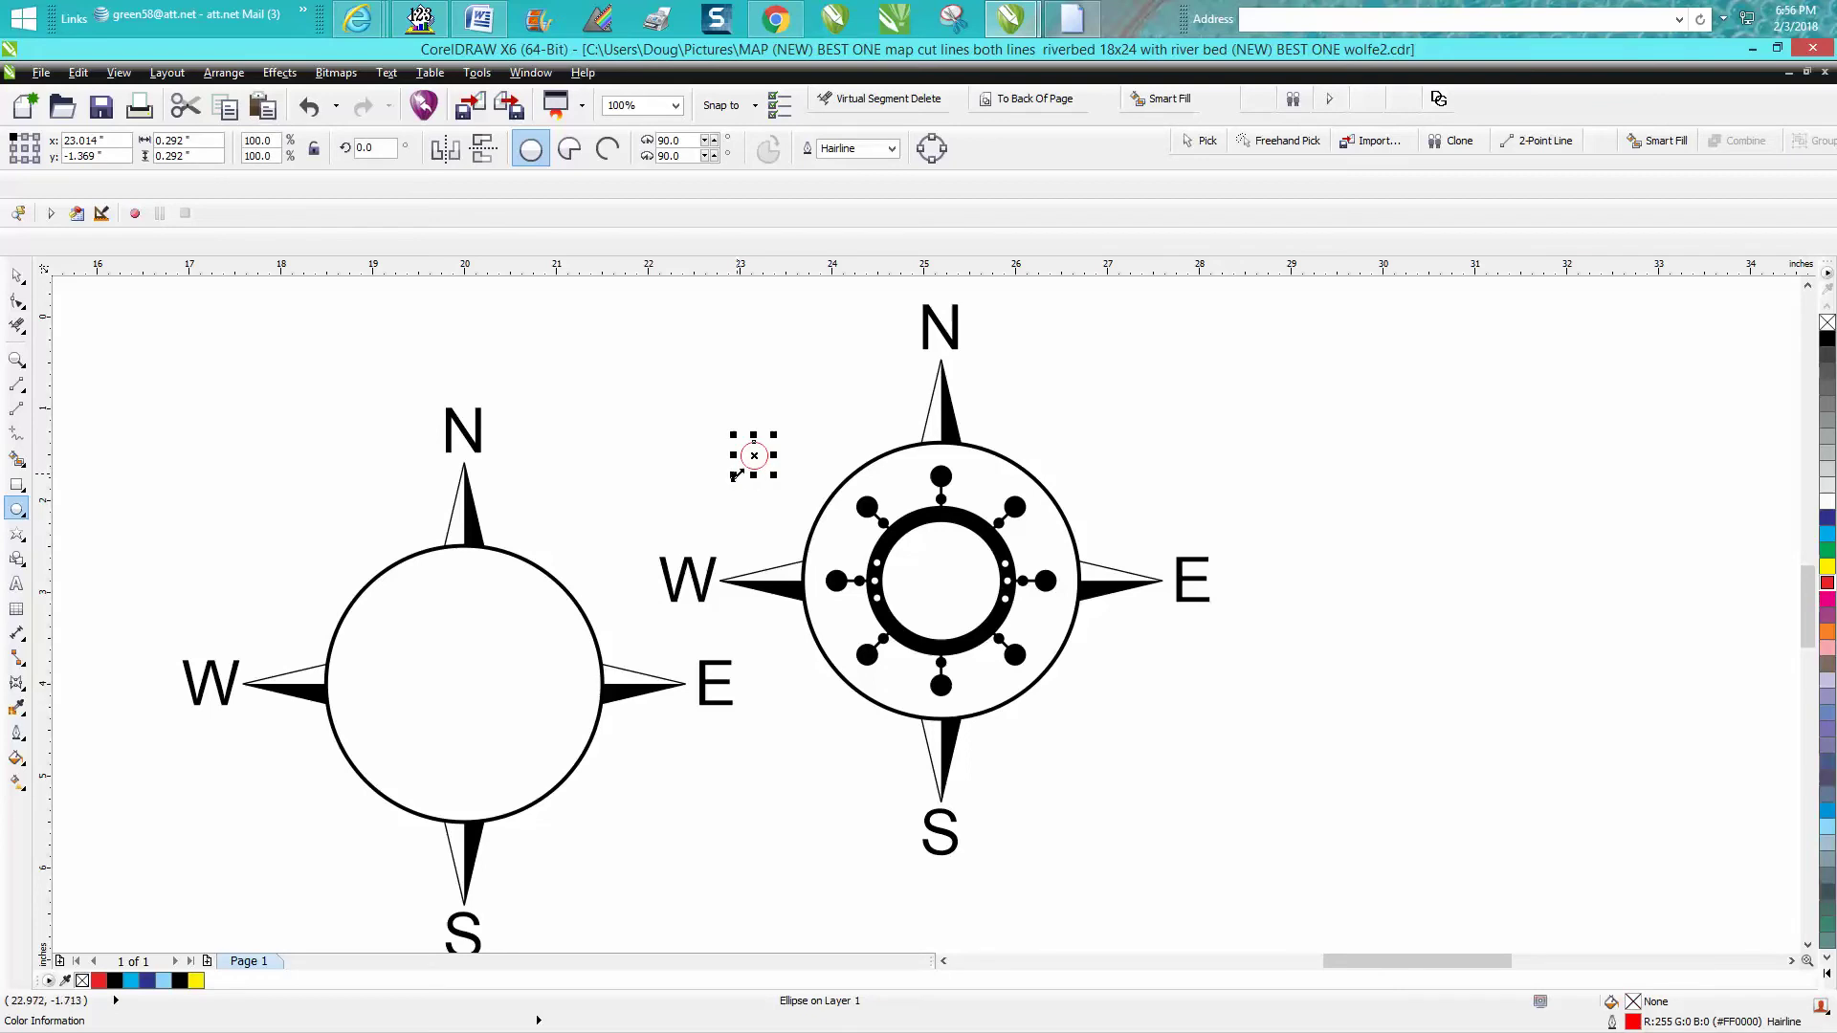
key(p)
click(17, 358)
drag(342, 583, 653, 763)
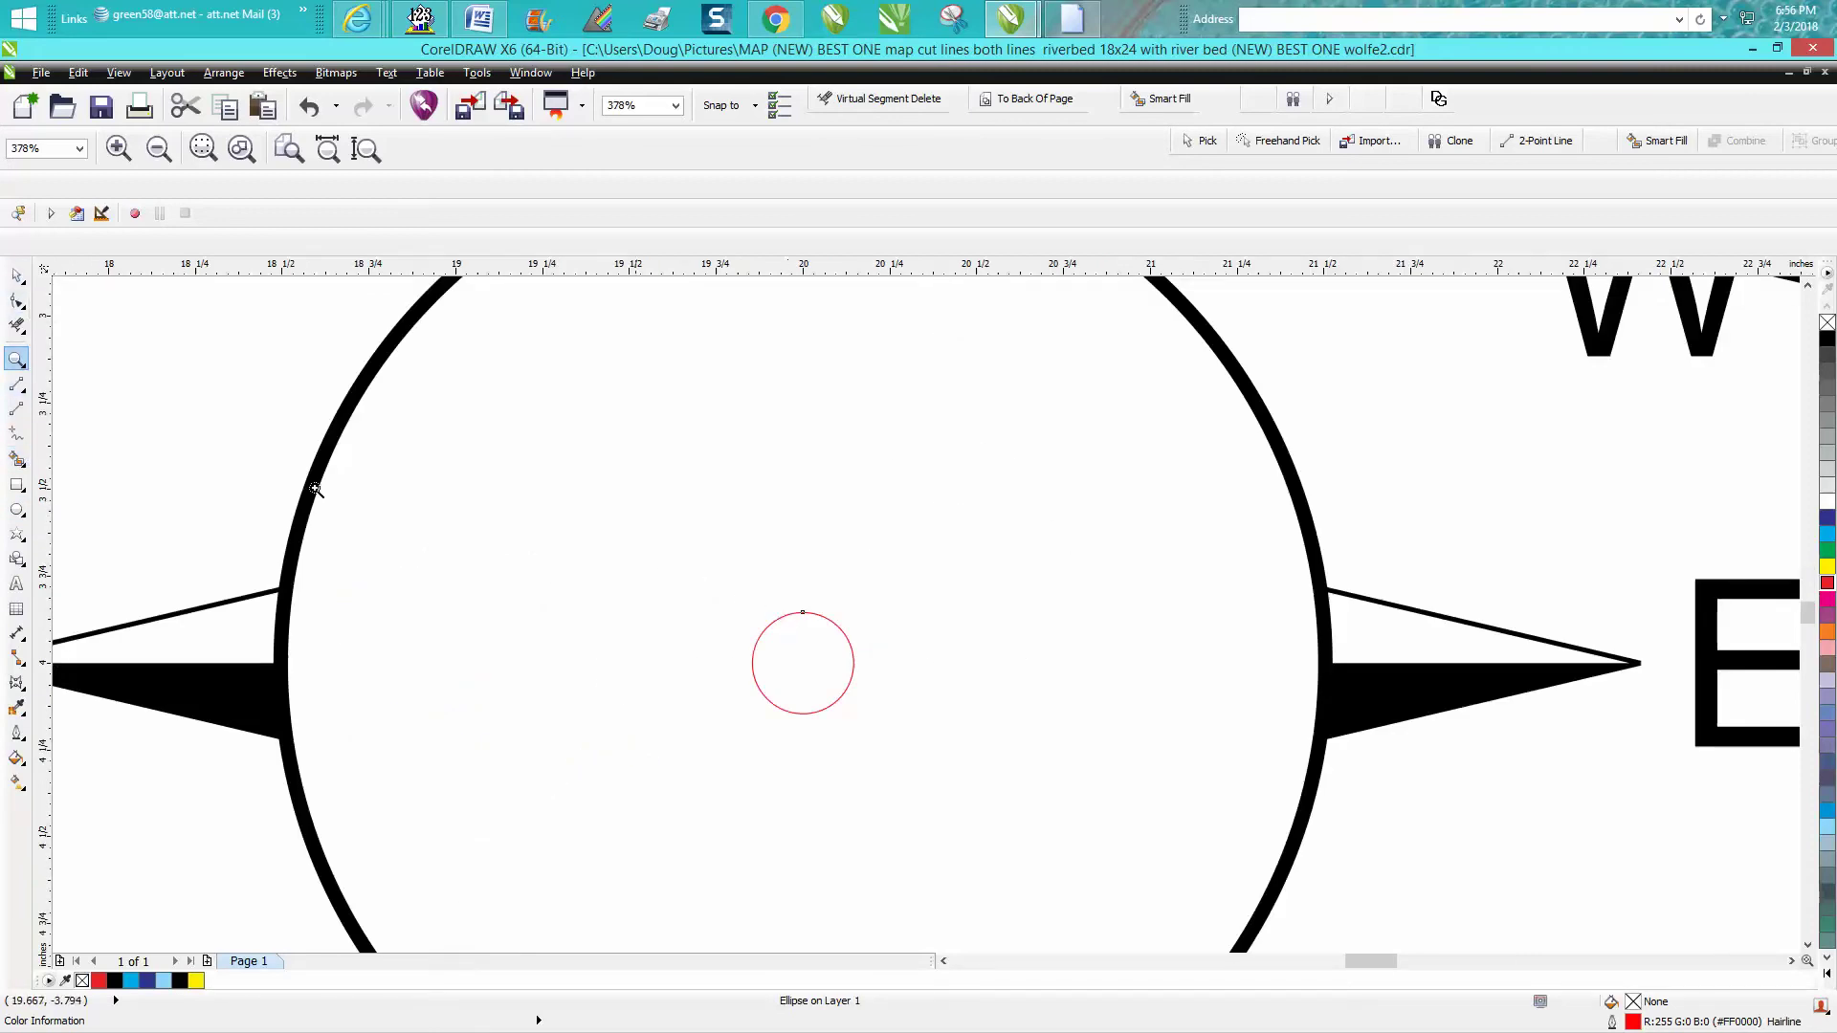
Scale a 45% copy of the circle and place it just below the first.
click(18, 276)
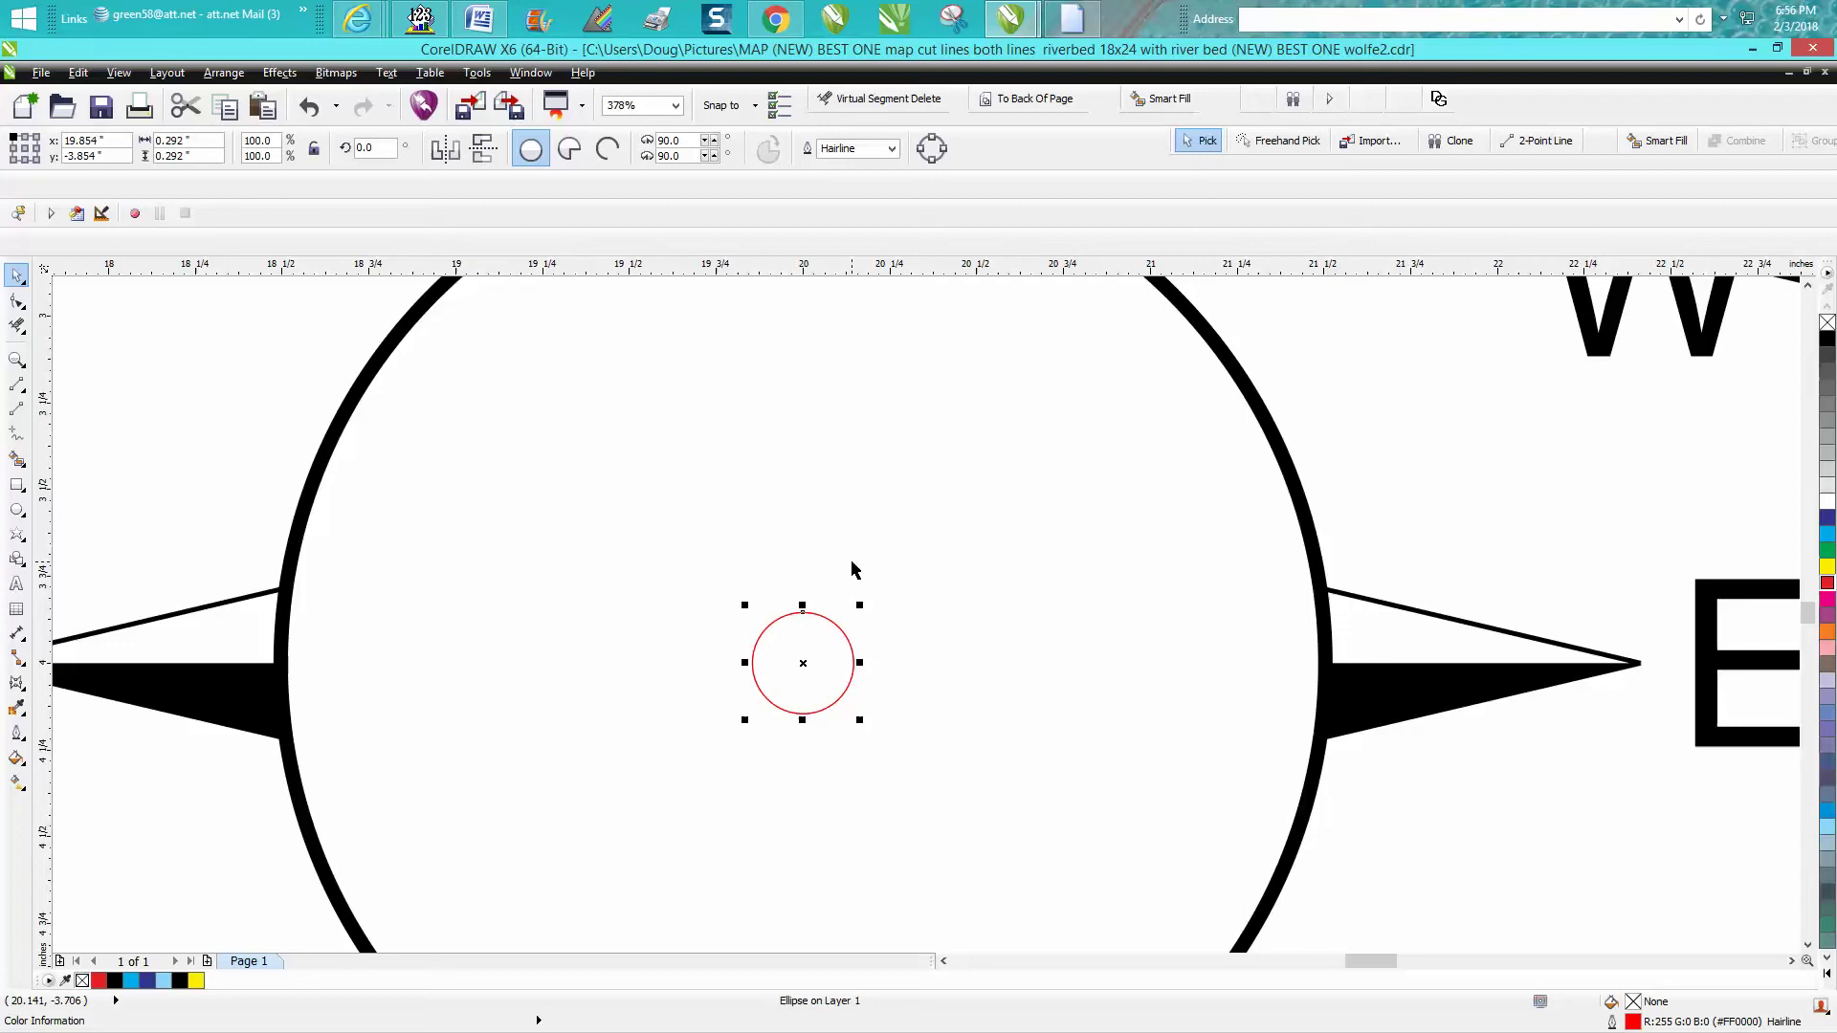
mouse_move(859, 606)
mouse_down()
mouse_move(806, 661)
mouse_move(801, 739)
mouse_up()
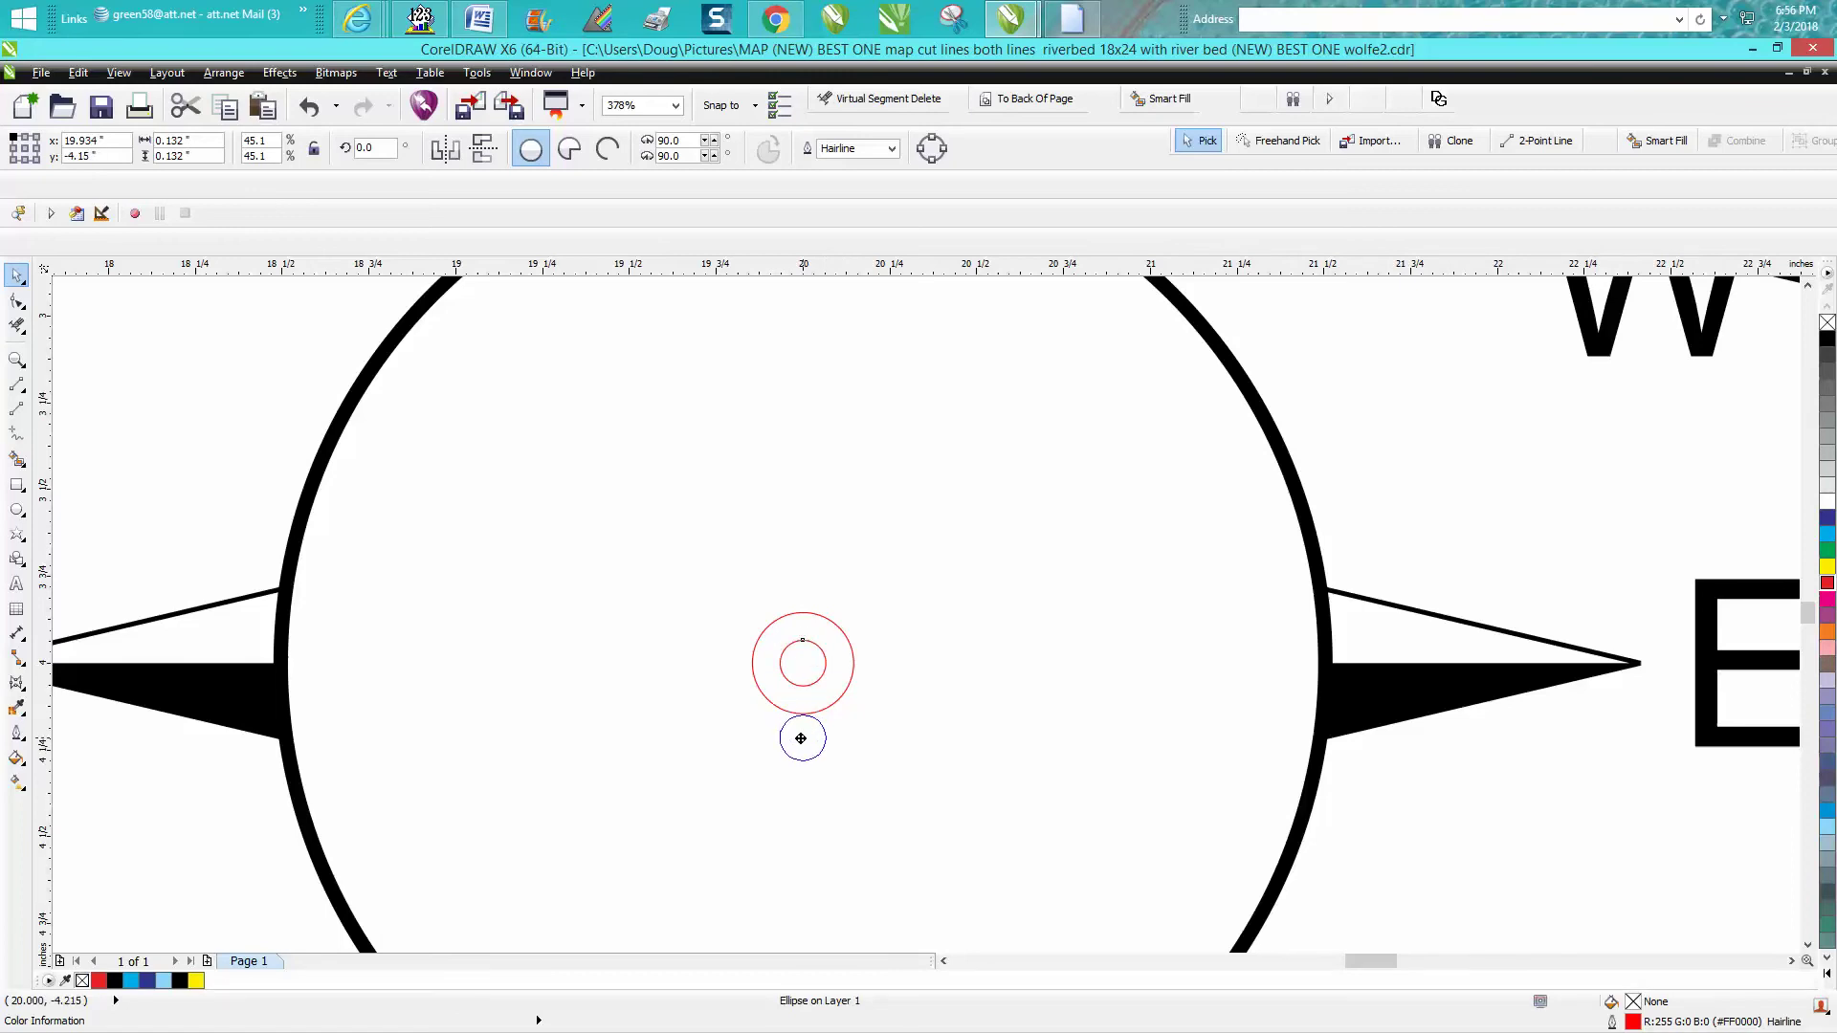
drag(801, 739, 803, 744)
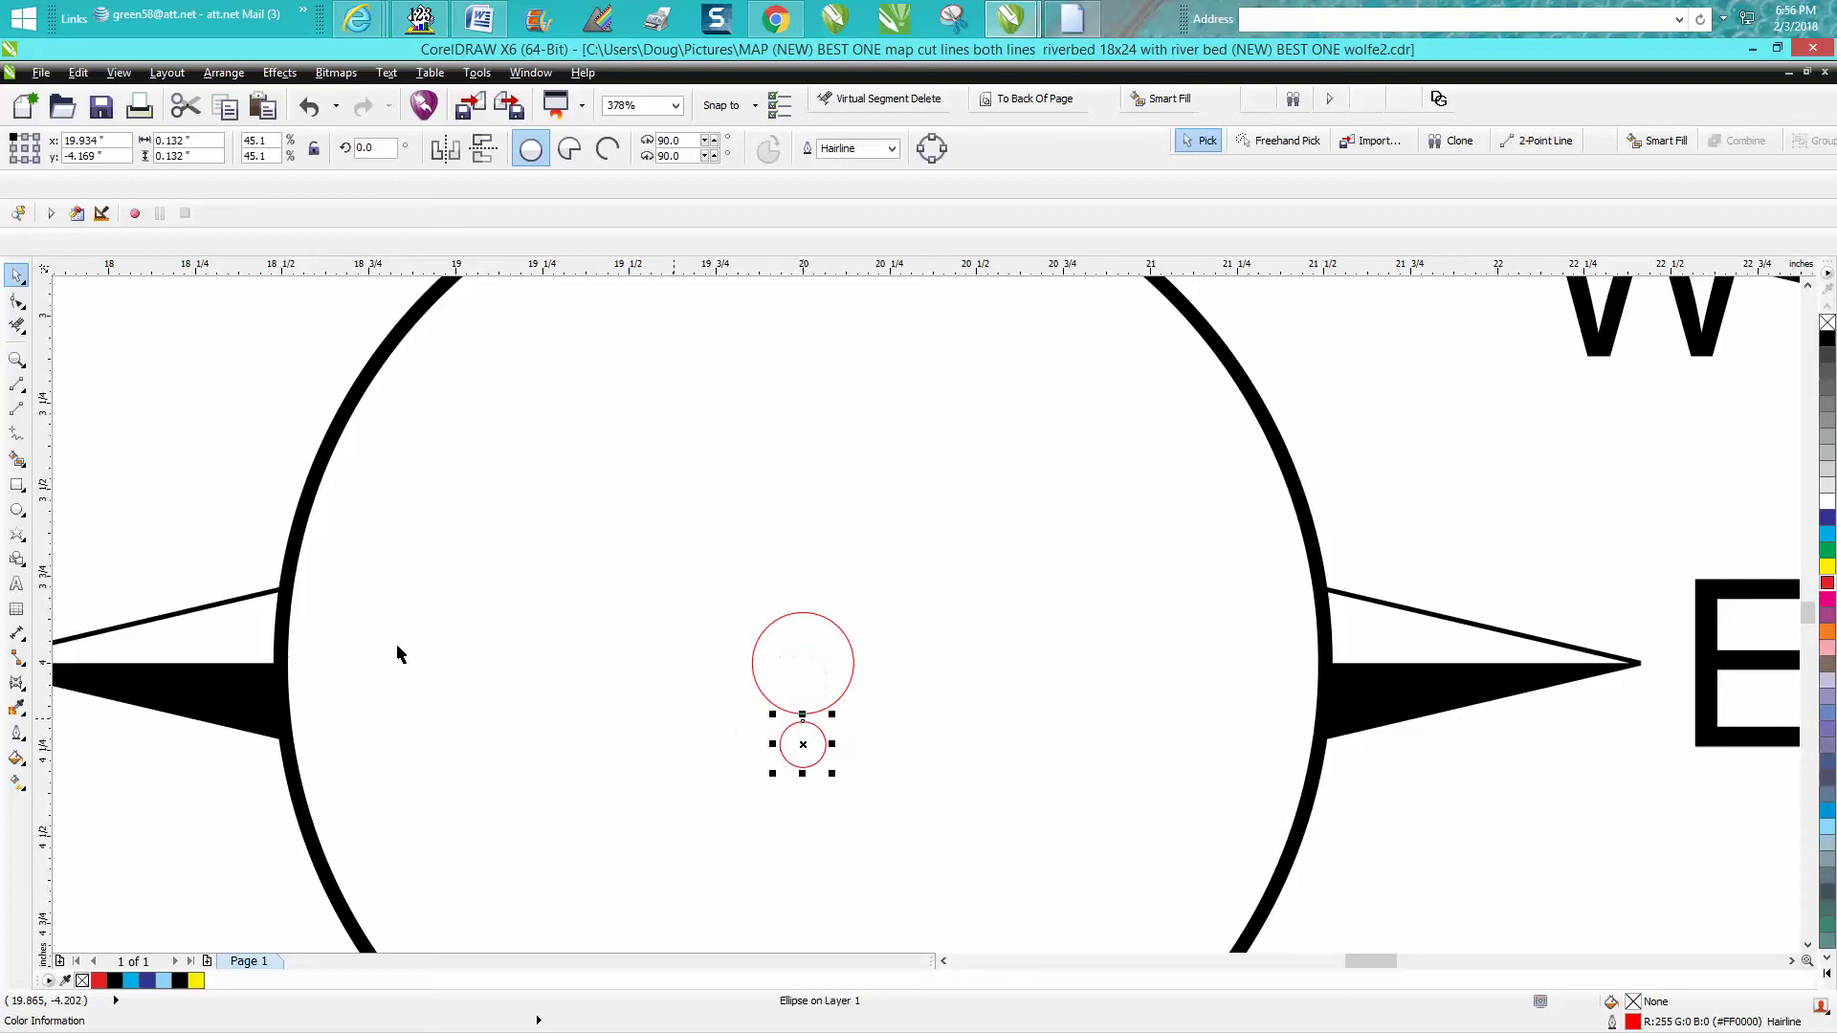
click(17, 484)
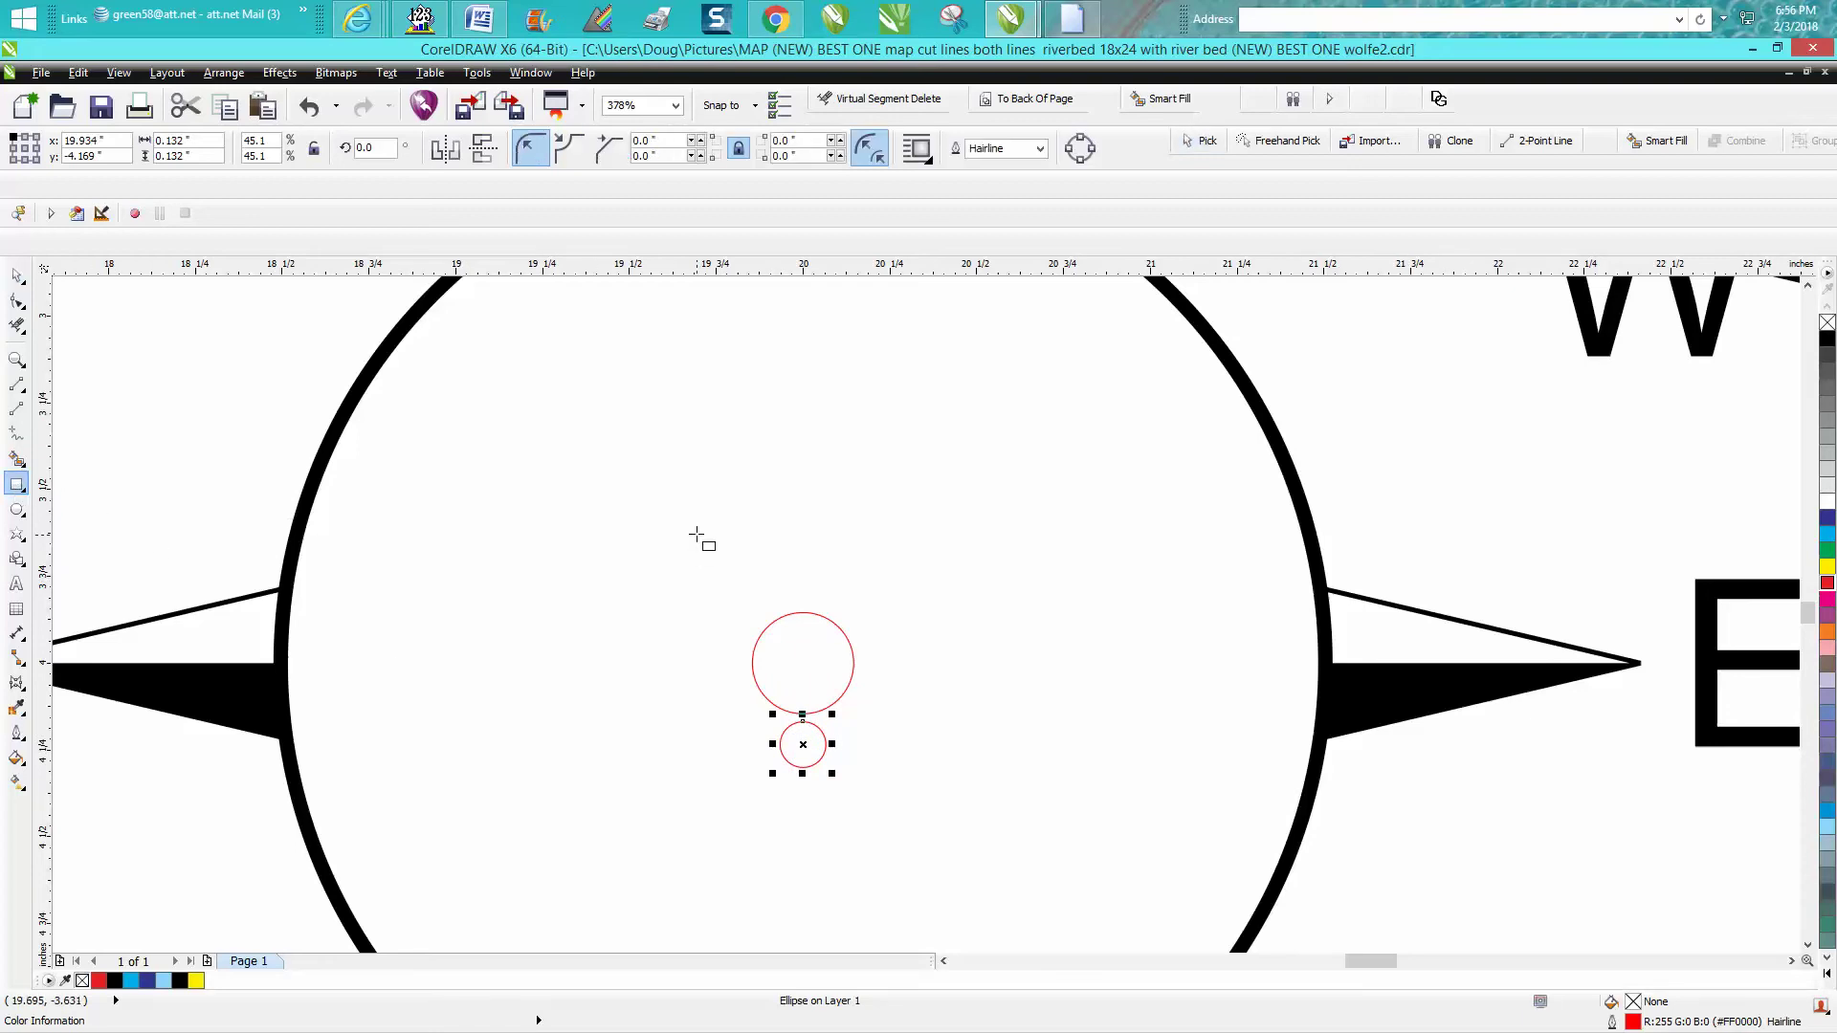
Draw a thin tall rectangle and centre it between the large and small circles.
drag(688, 530, 720, 676)
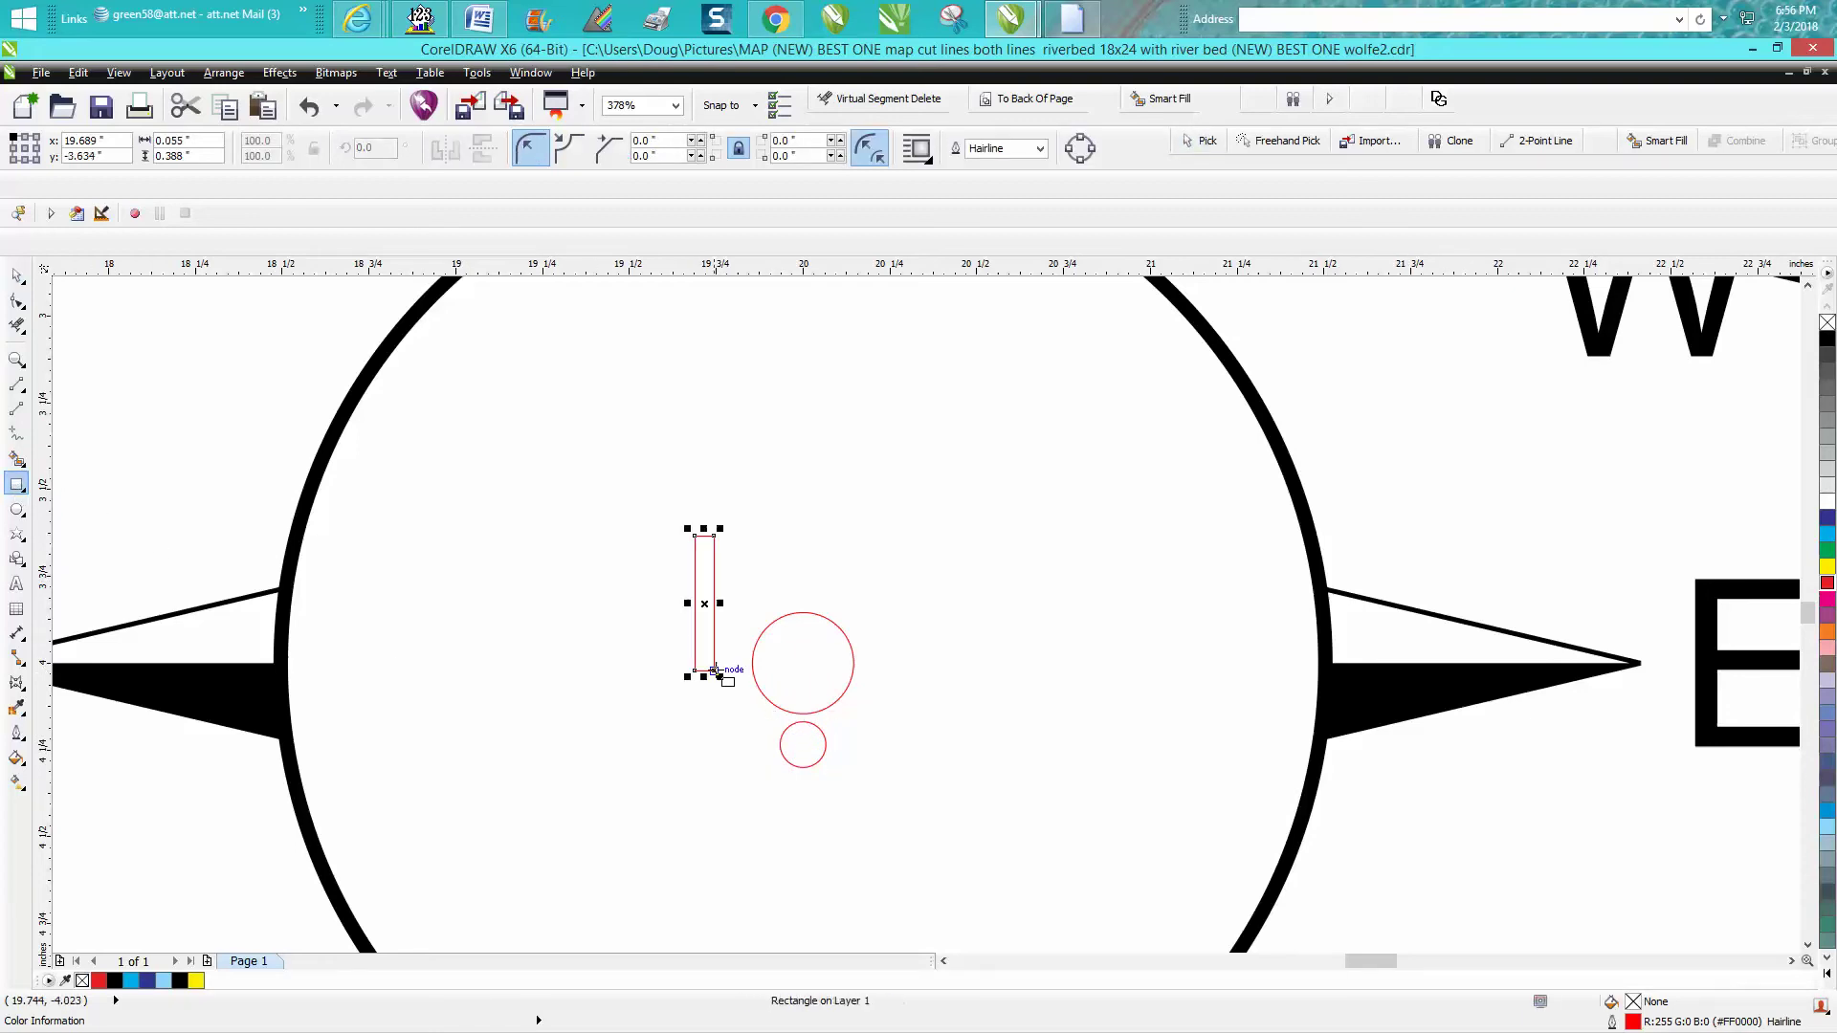
key(c)
key(e)
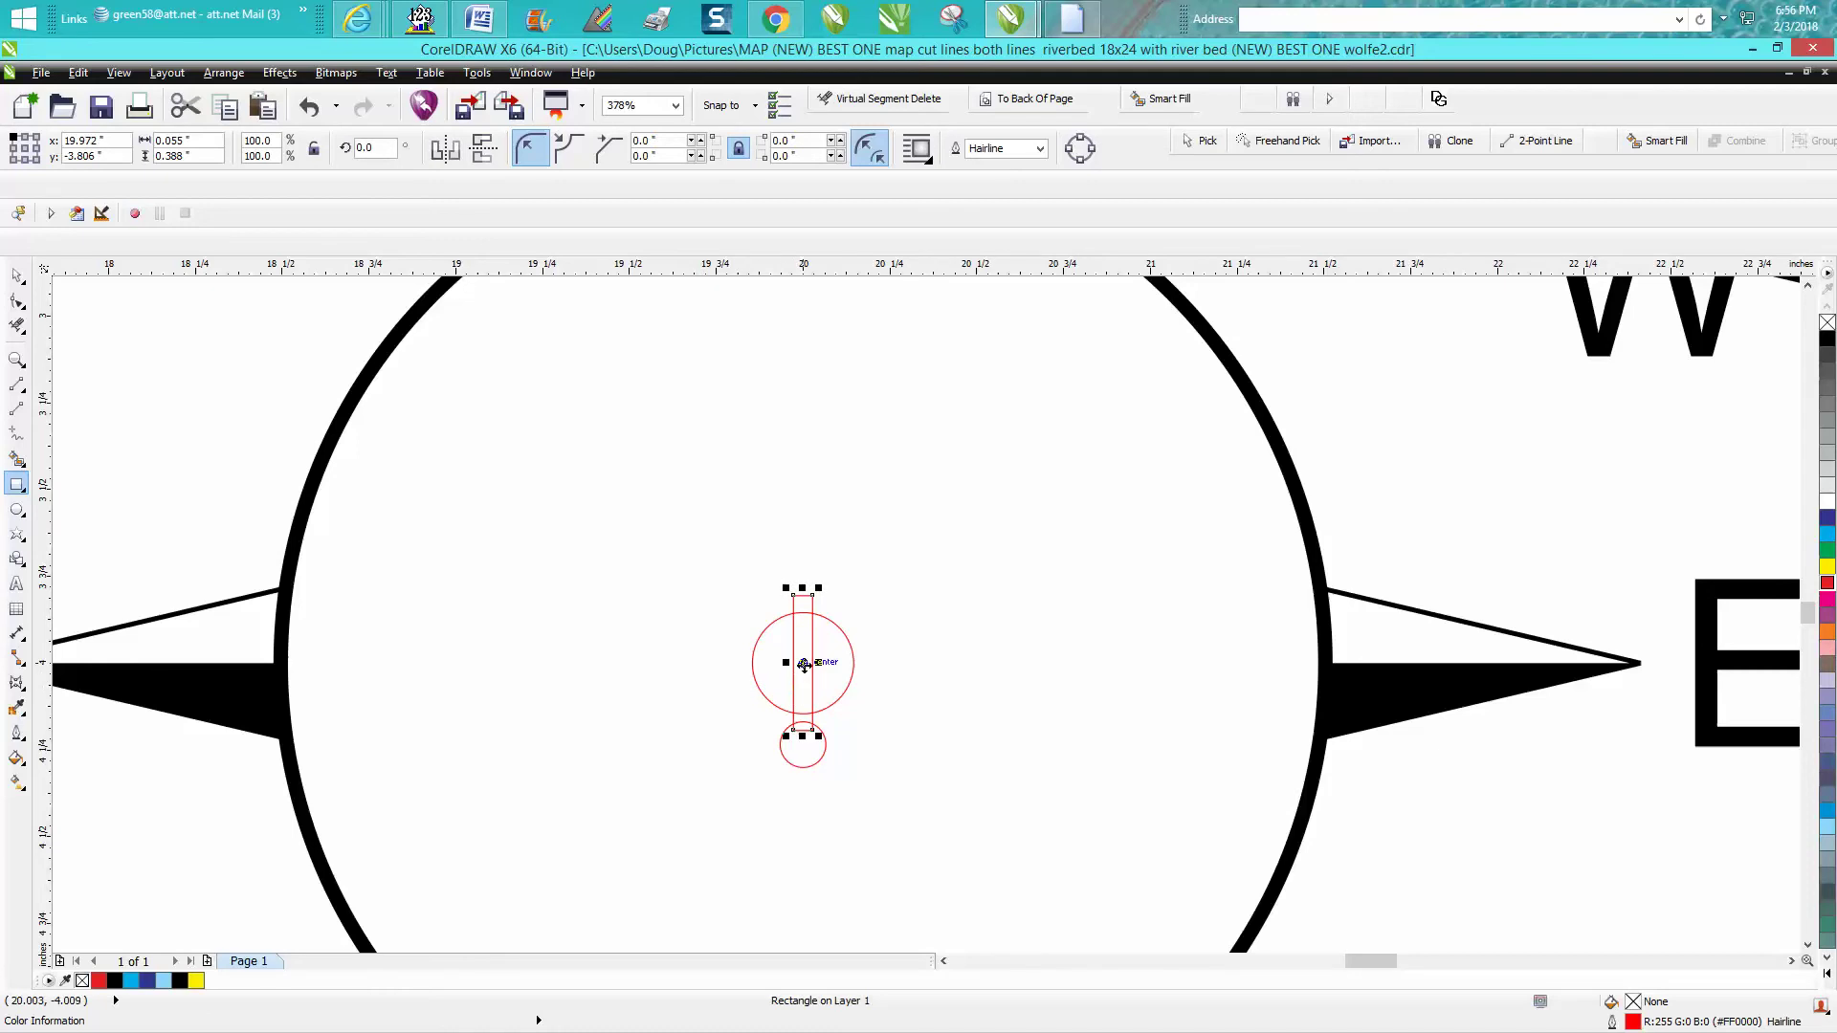
drag(804, 664, 804, 742)
drag(805, 742, 804, 744)
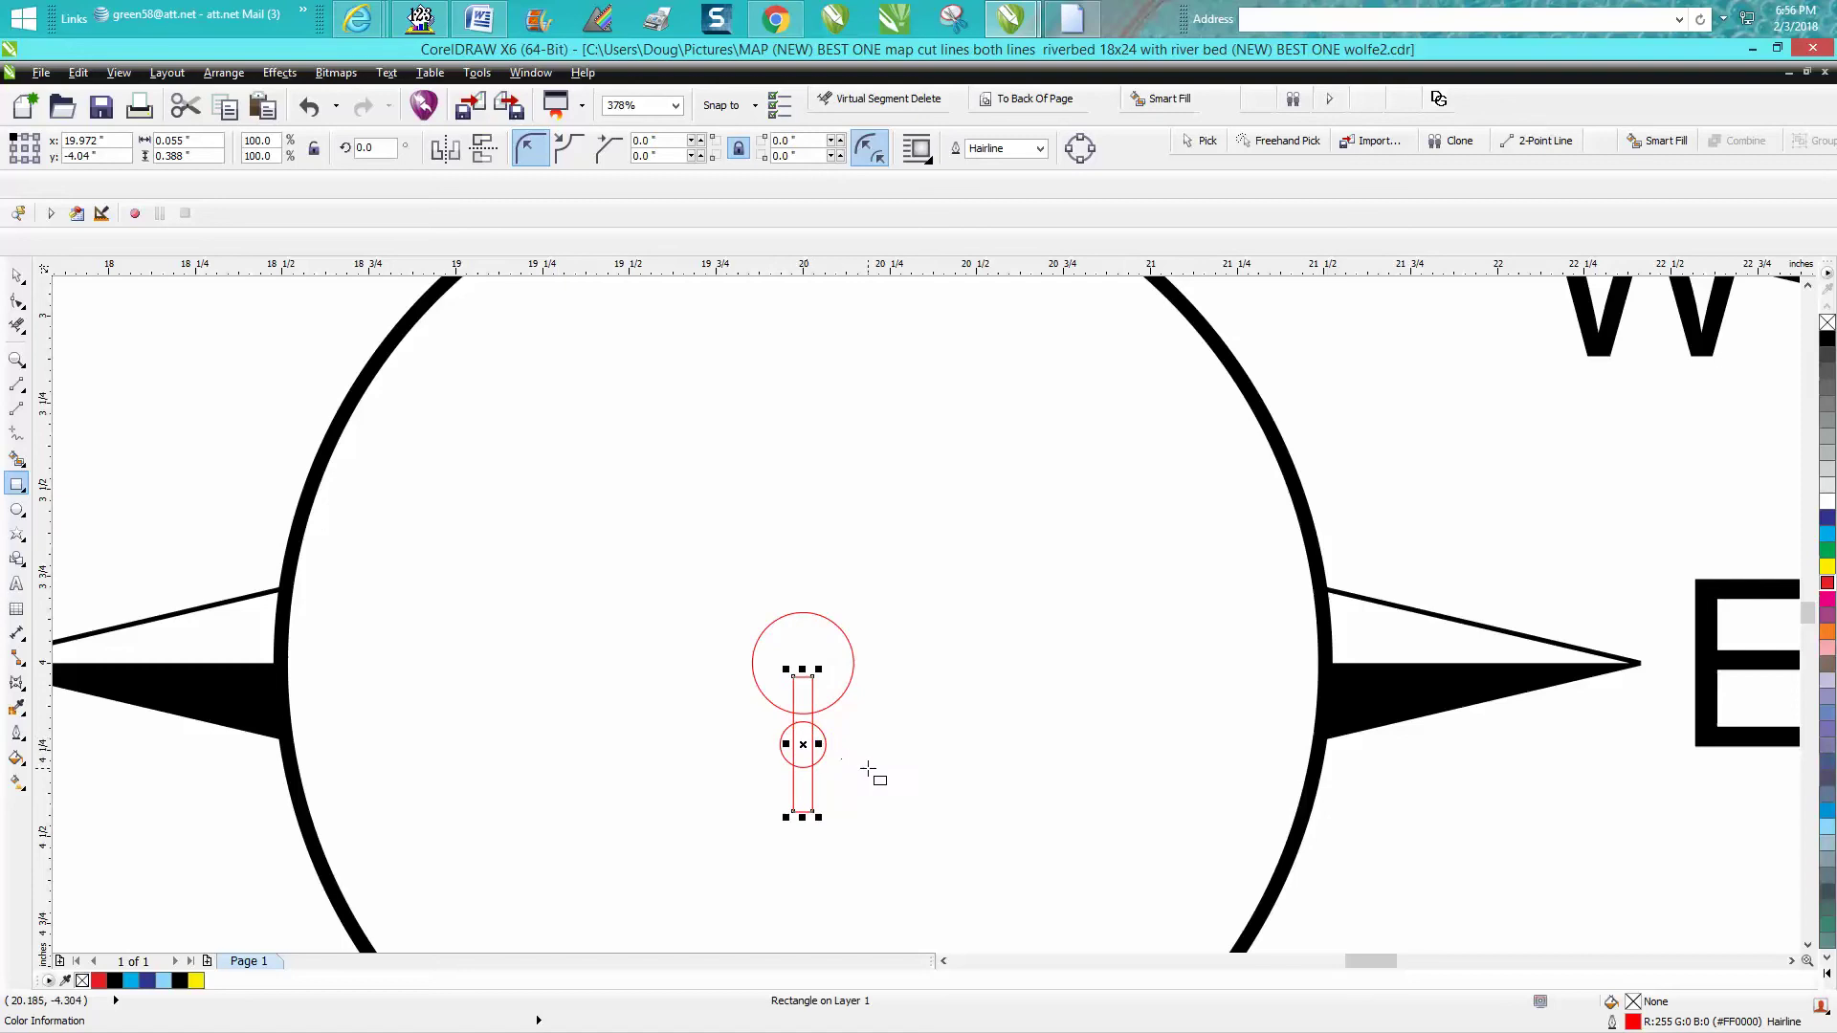
Weld the two circles and rectangle into one keyhole outline.
click(17, 275)
drag(663, 593, 962, 849)
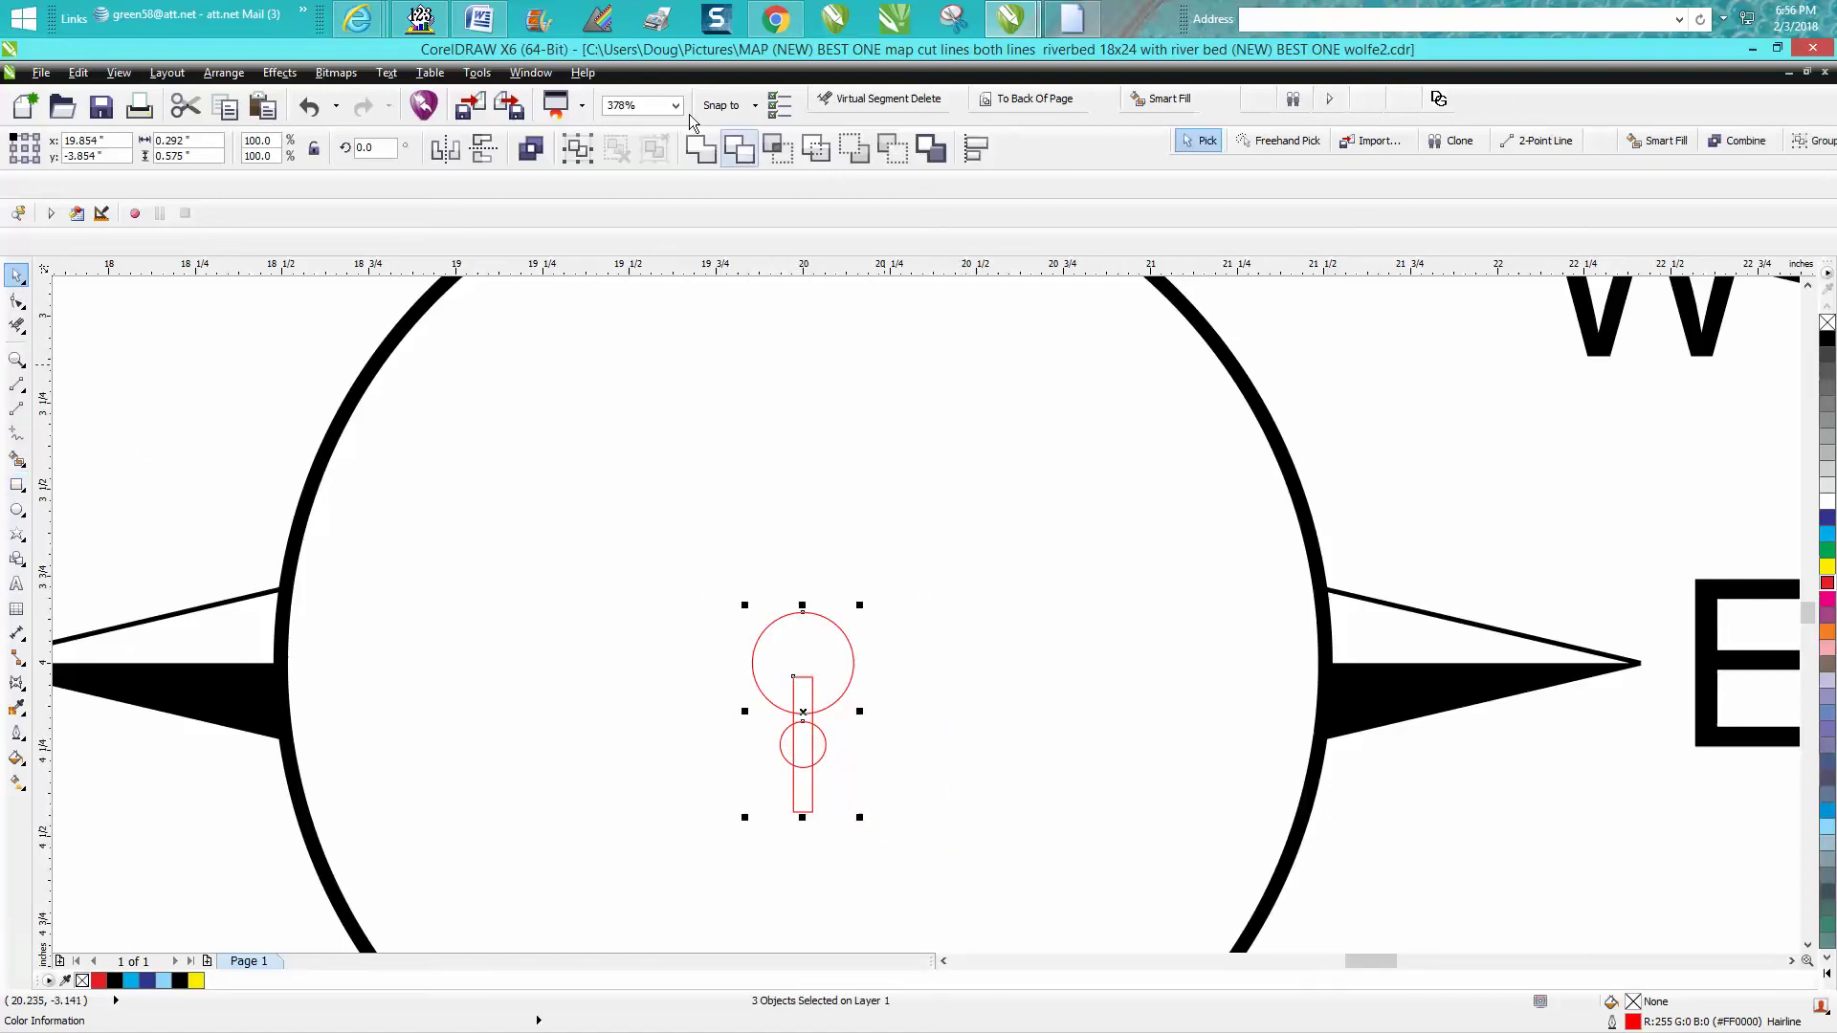
click(701, 148)
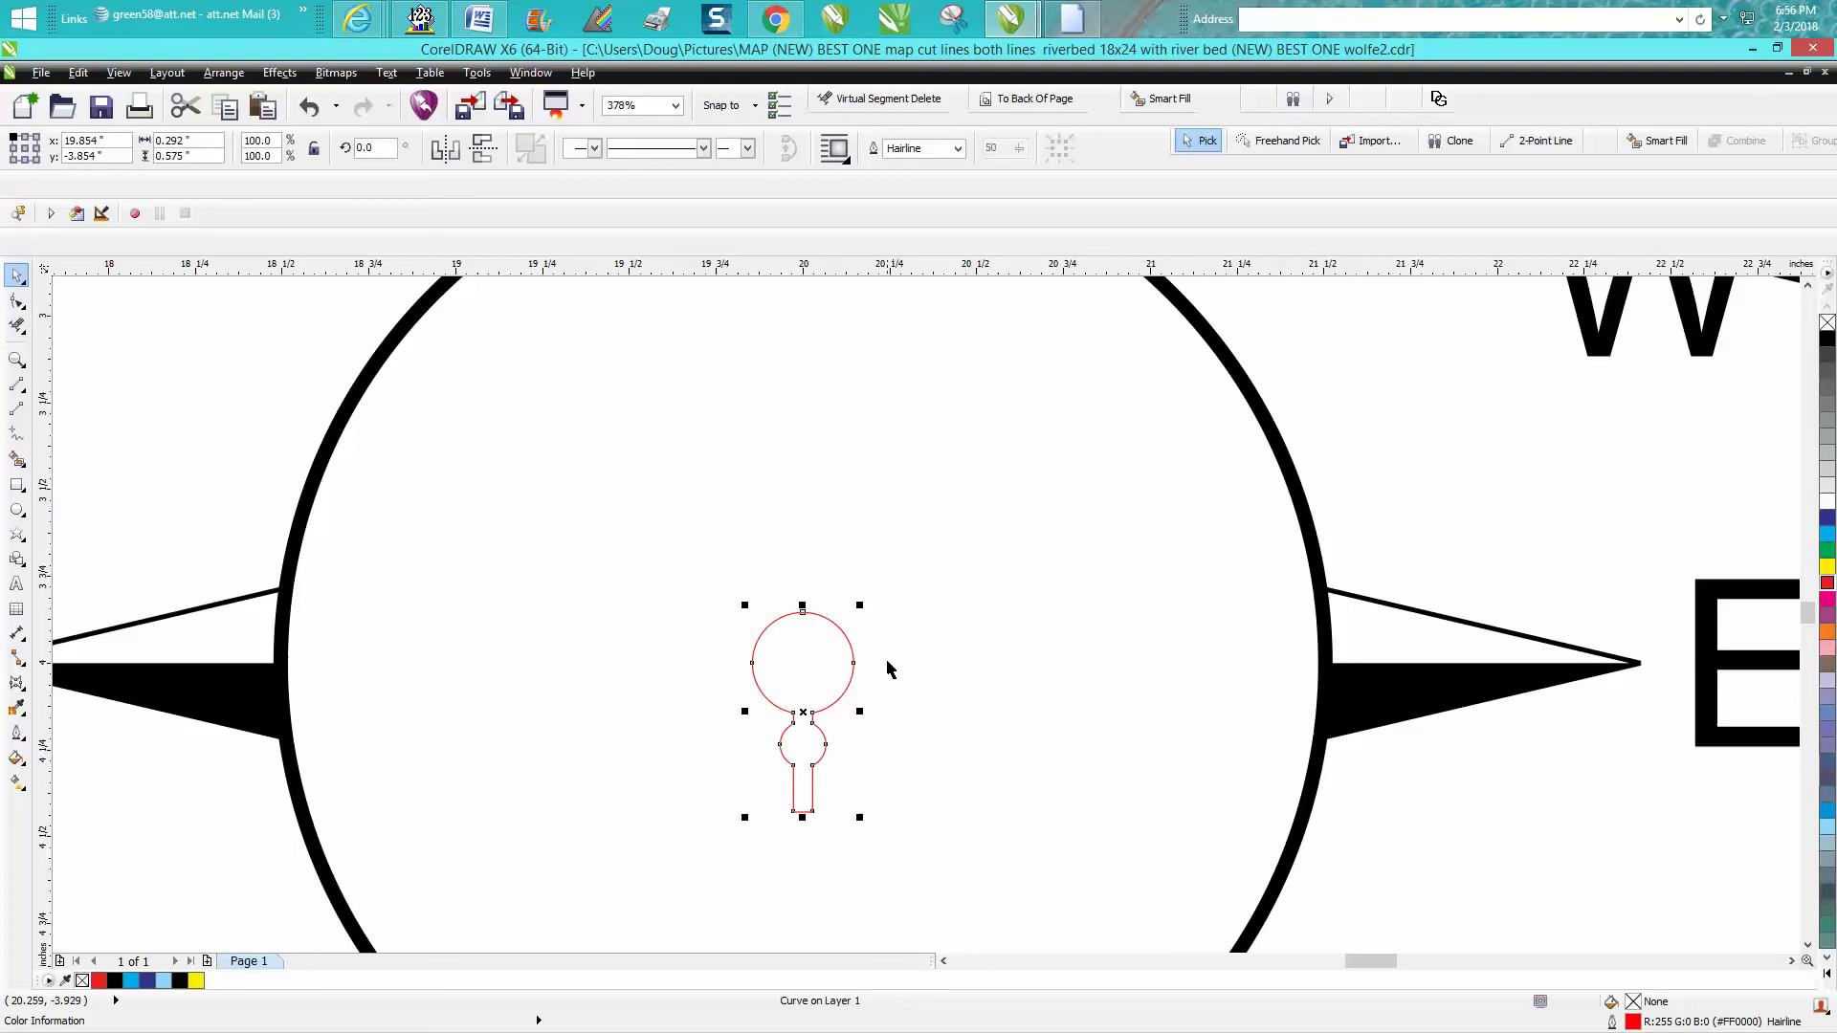
scroll(887, 668, down, 2)
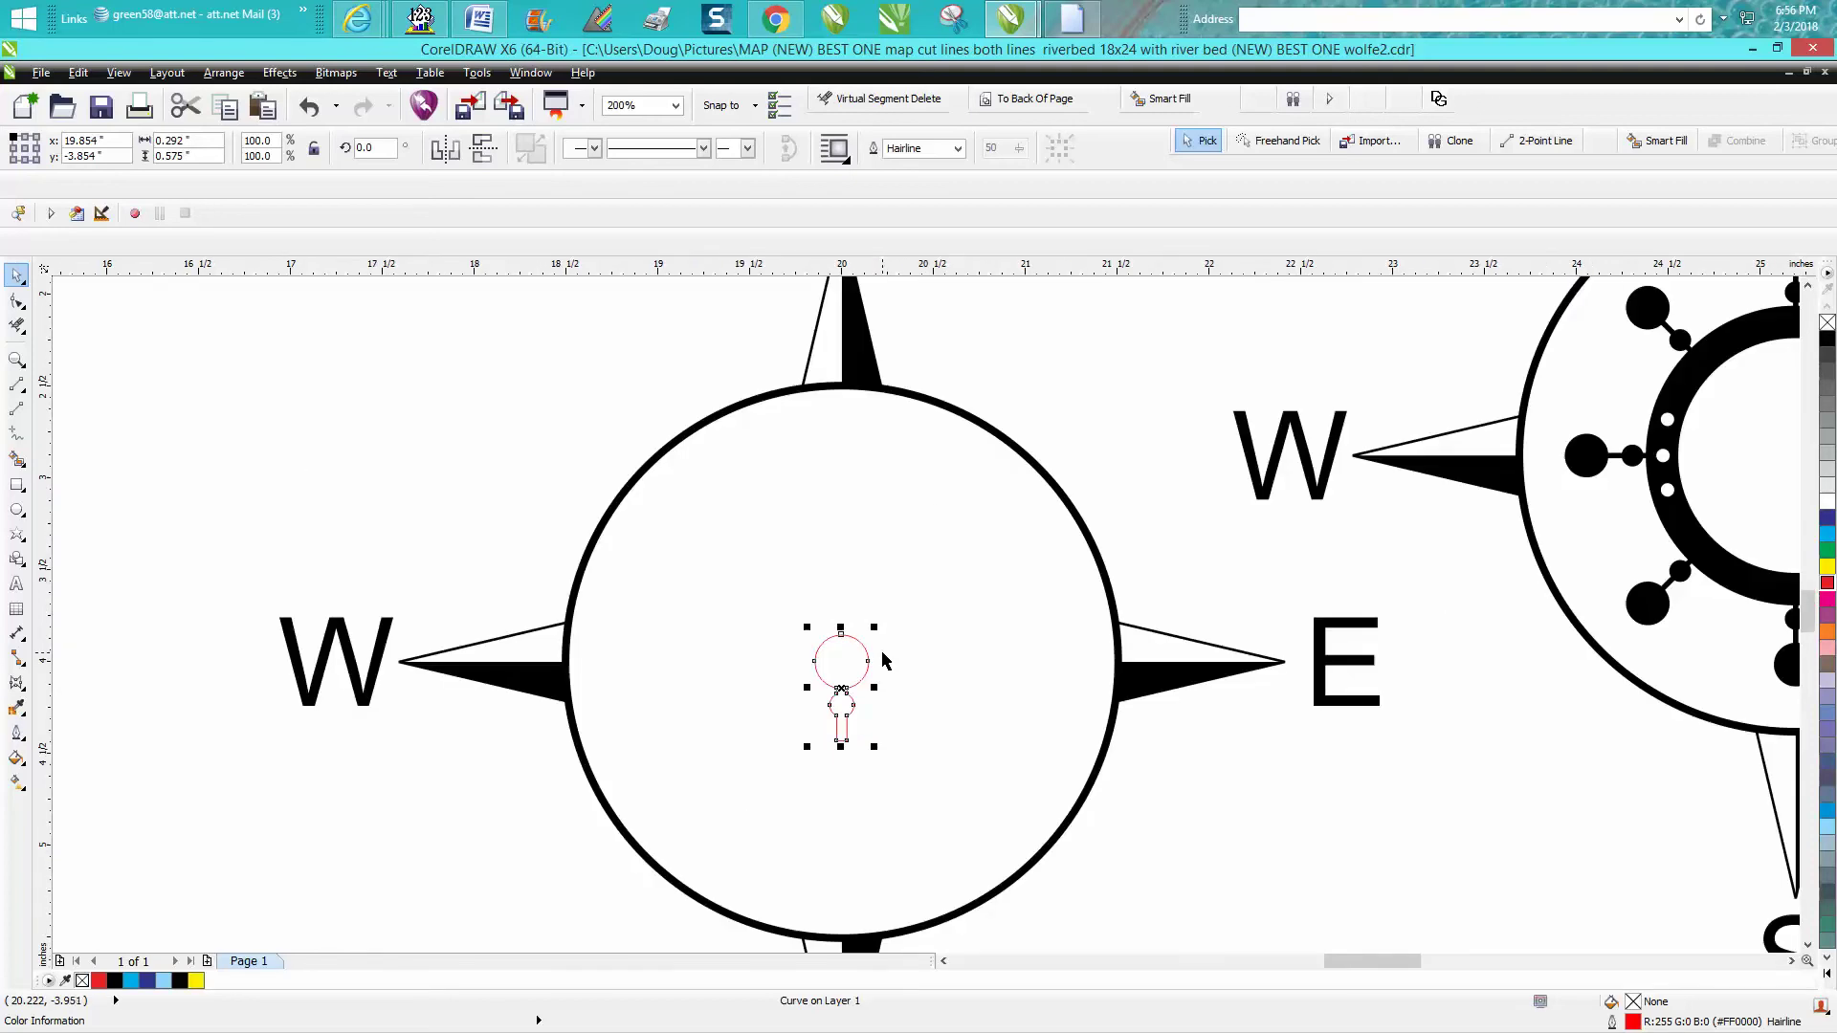
Scale the keyhole to 85.4% and park it above-left of the compass circle.
mouse_move(874, 628)
mouse_down()
mouse_move(866, 645)
mouse_move(568, 459)
mouse_up()
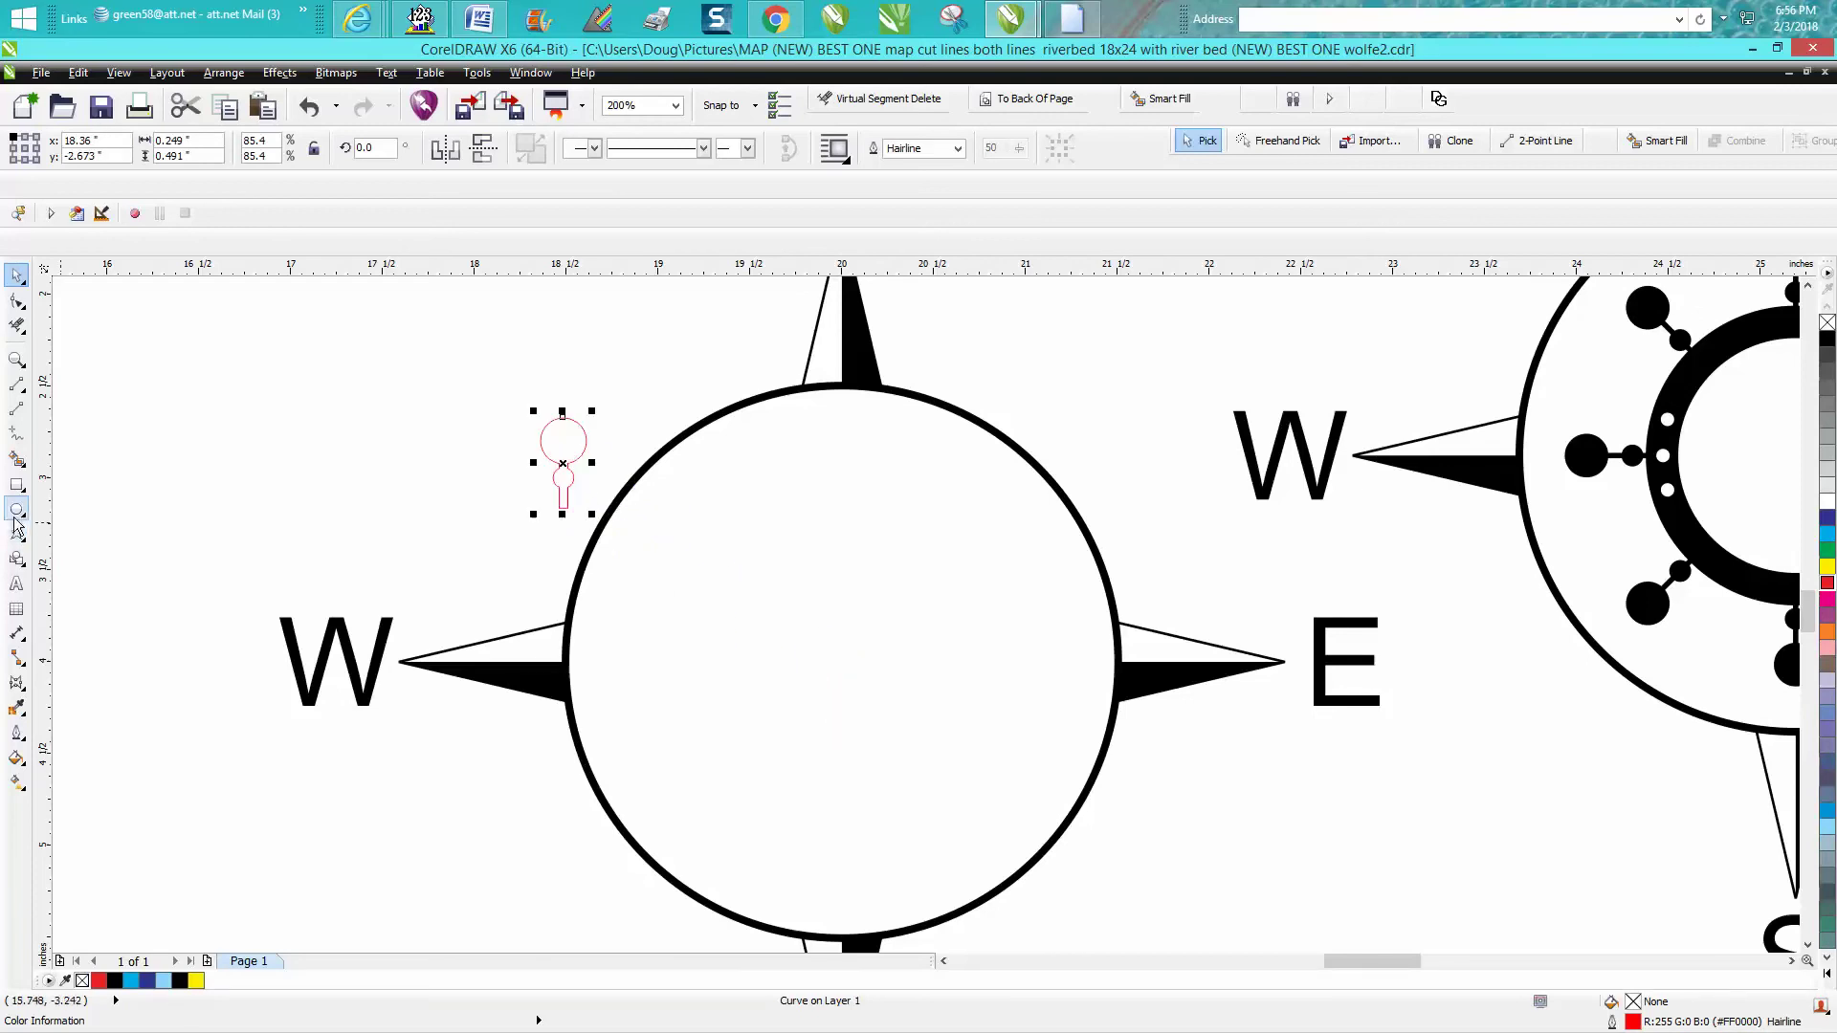
key(F7)
Draw a centred red circle, make a larger concentric copy and enlarge it a bit more.
drag(980, 517, 762, 684)
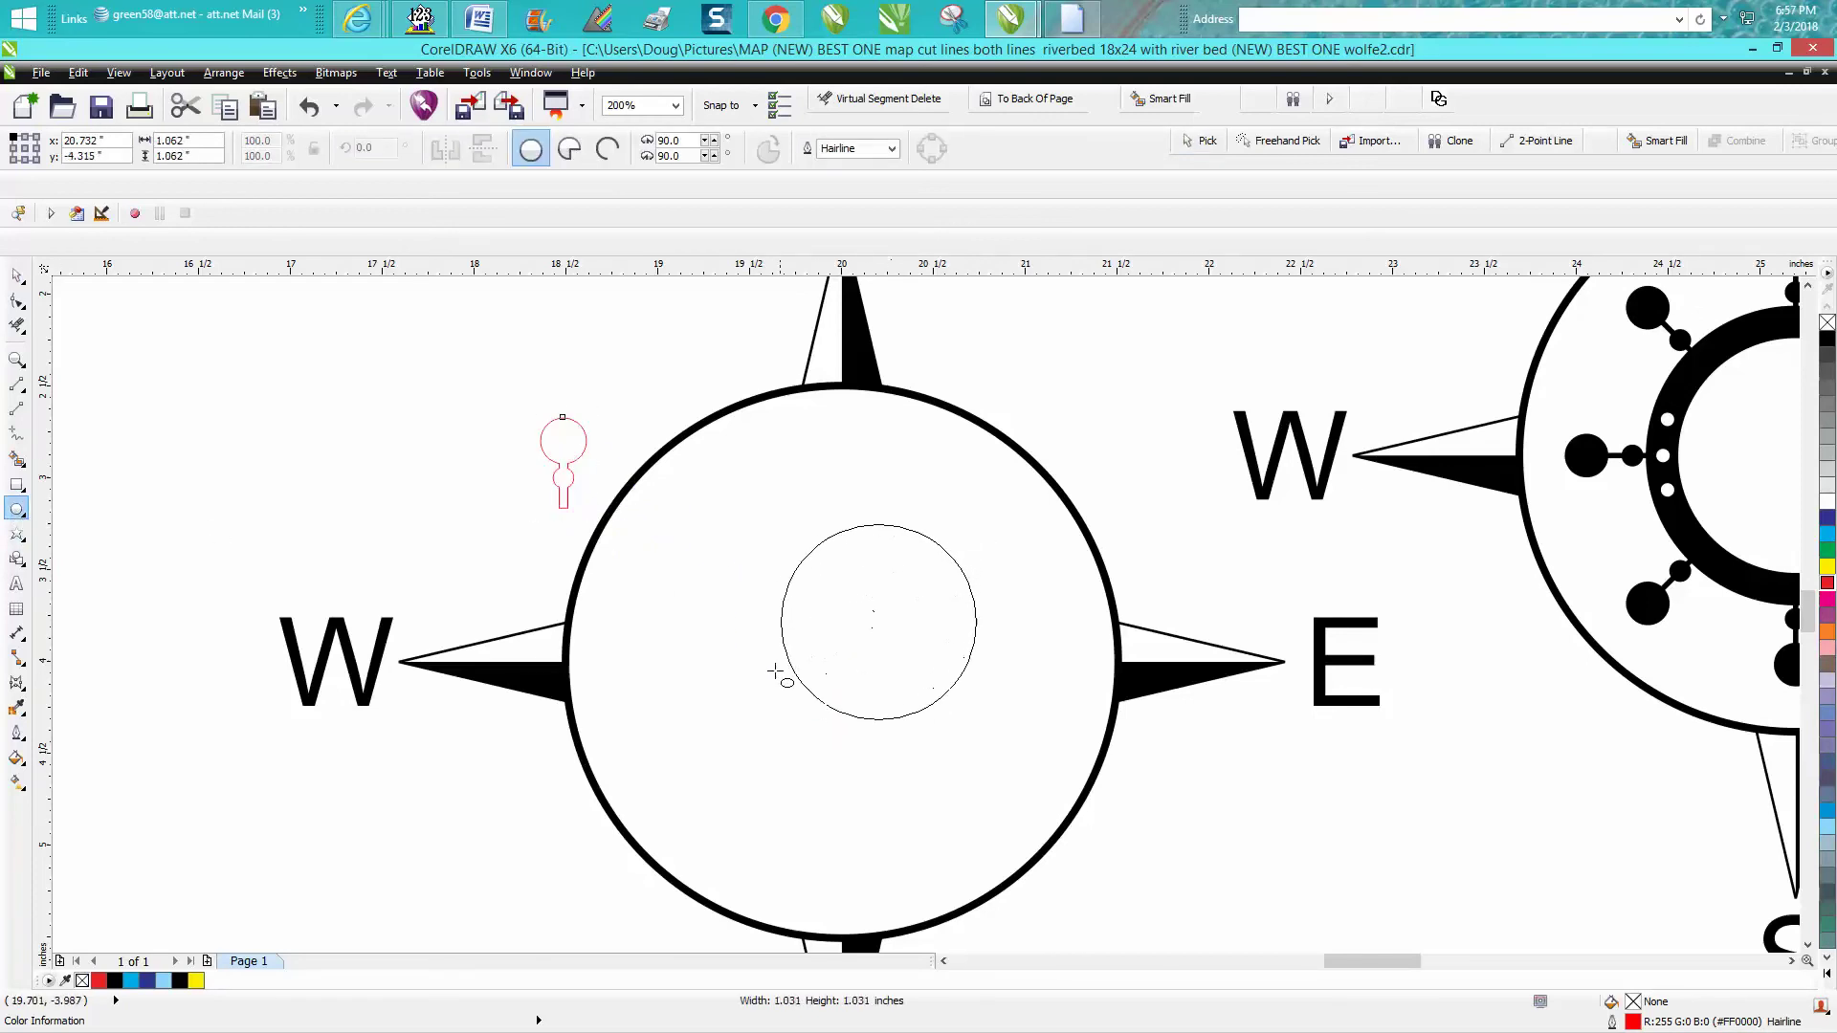
key(p)
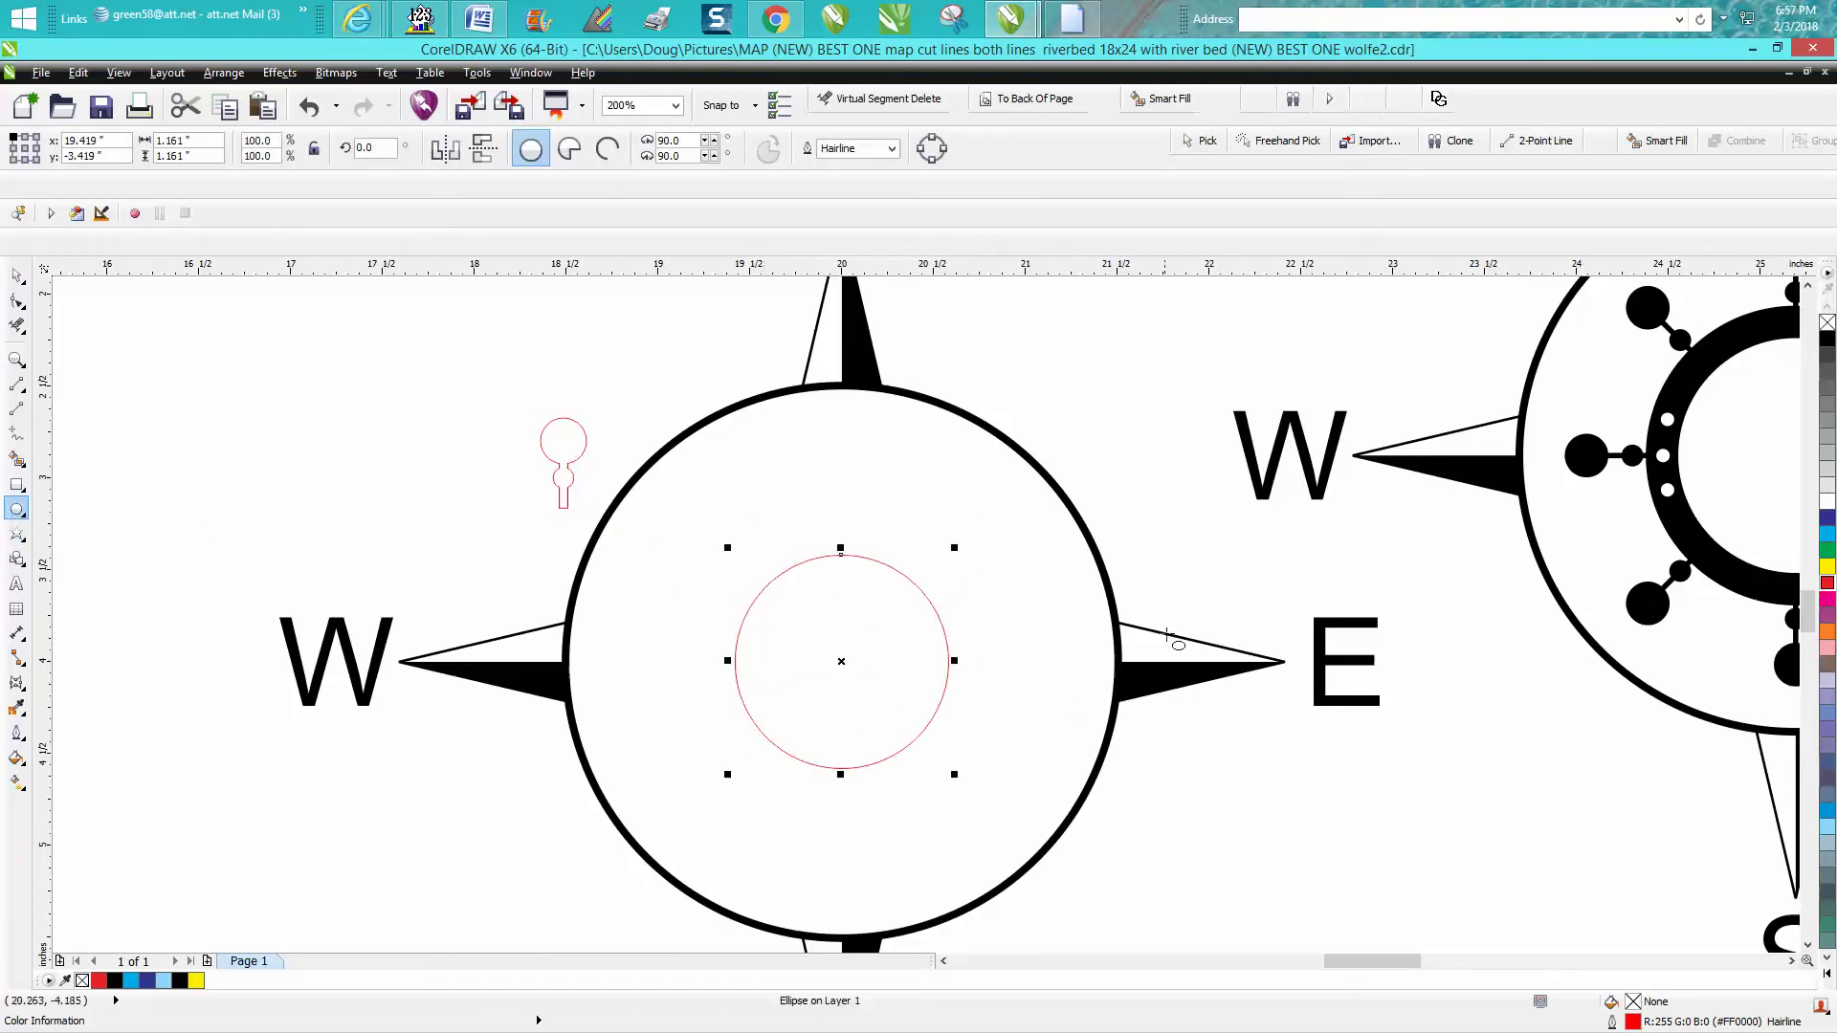
key(space)
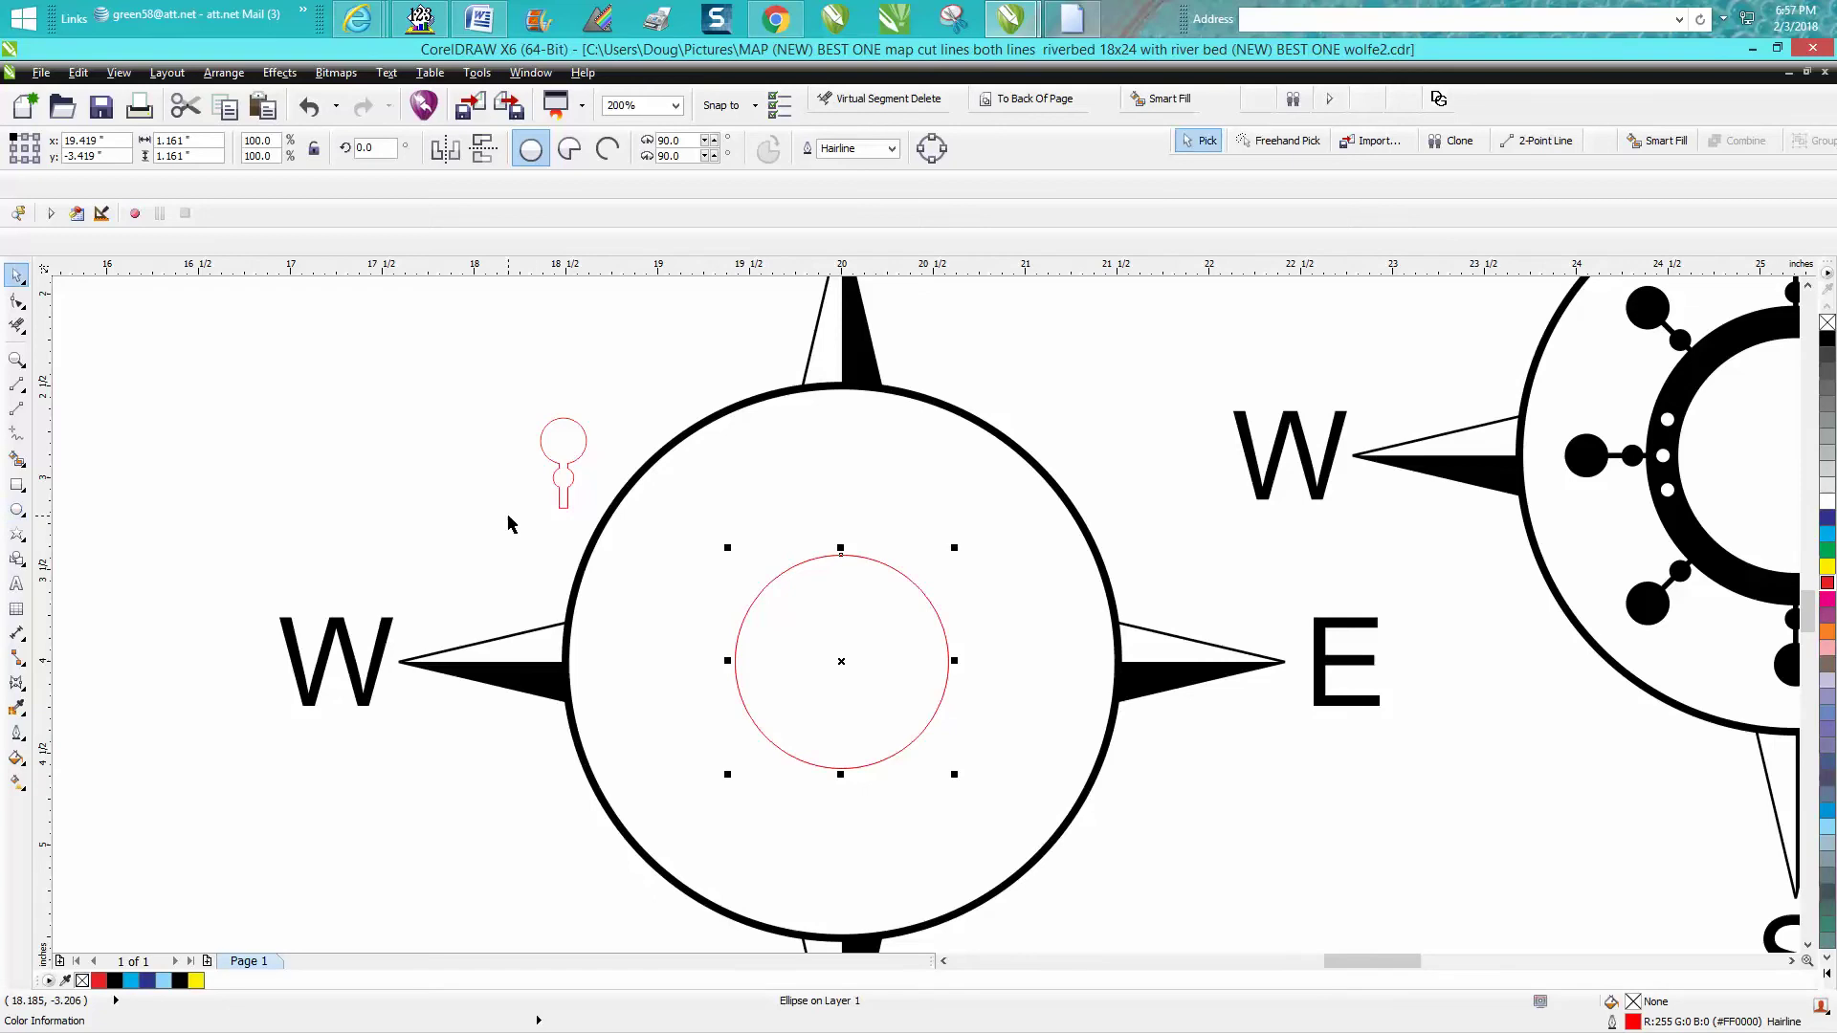
mouse_move(954, 547)
mouse_down()
mouse_move(1039, 517)
mouse_move(998, 512)
mouse_up()
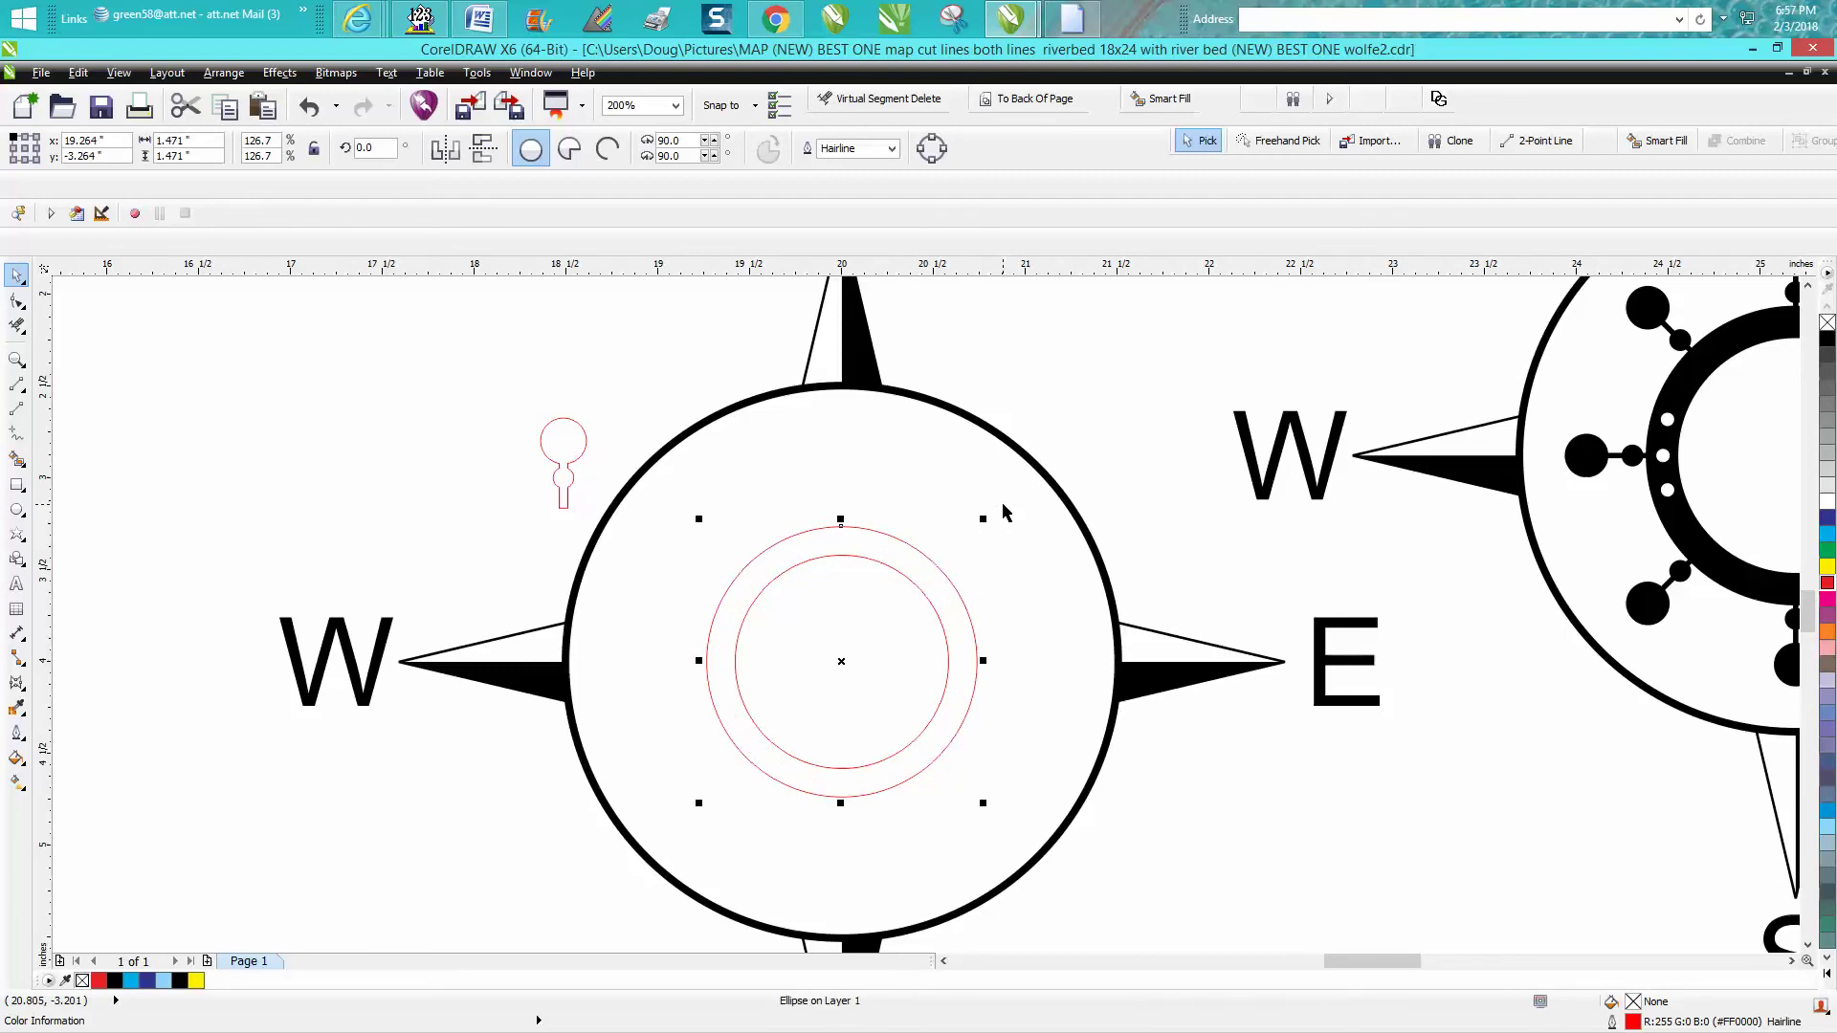
click(578, 460)
mouse_move(575, 461)
mouse_down()
mouse_move(842, 485)
mouse_move(412, 366)
mouse_up()
click(848, 529)
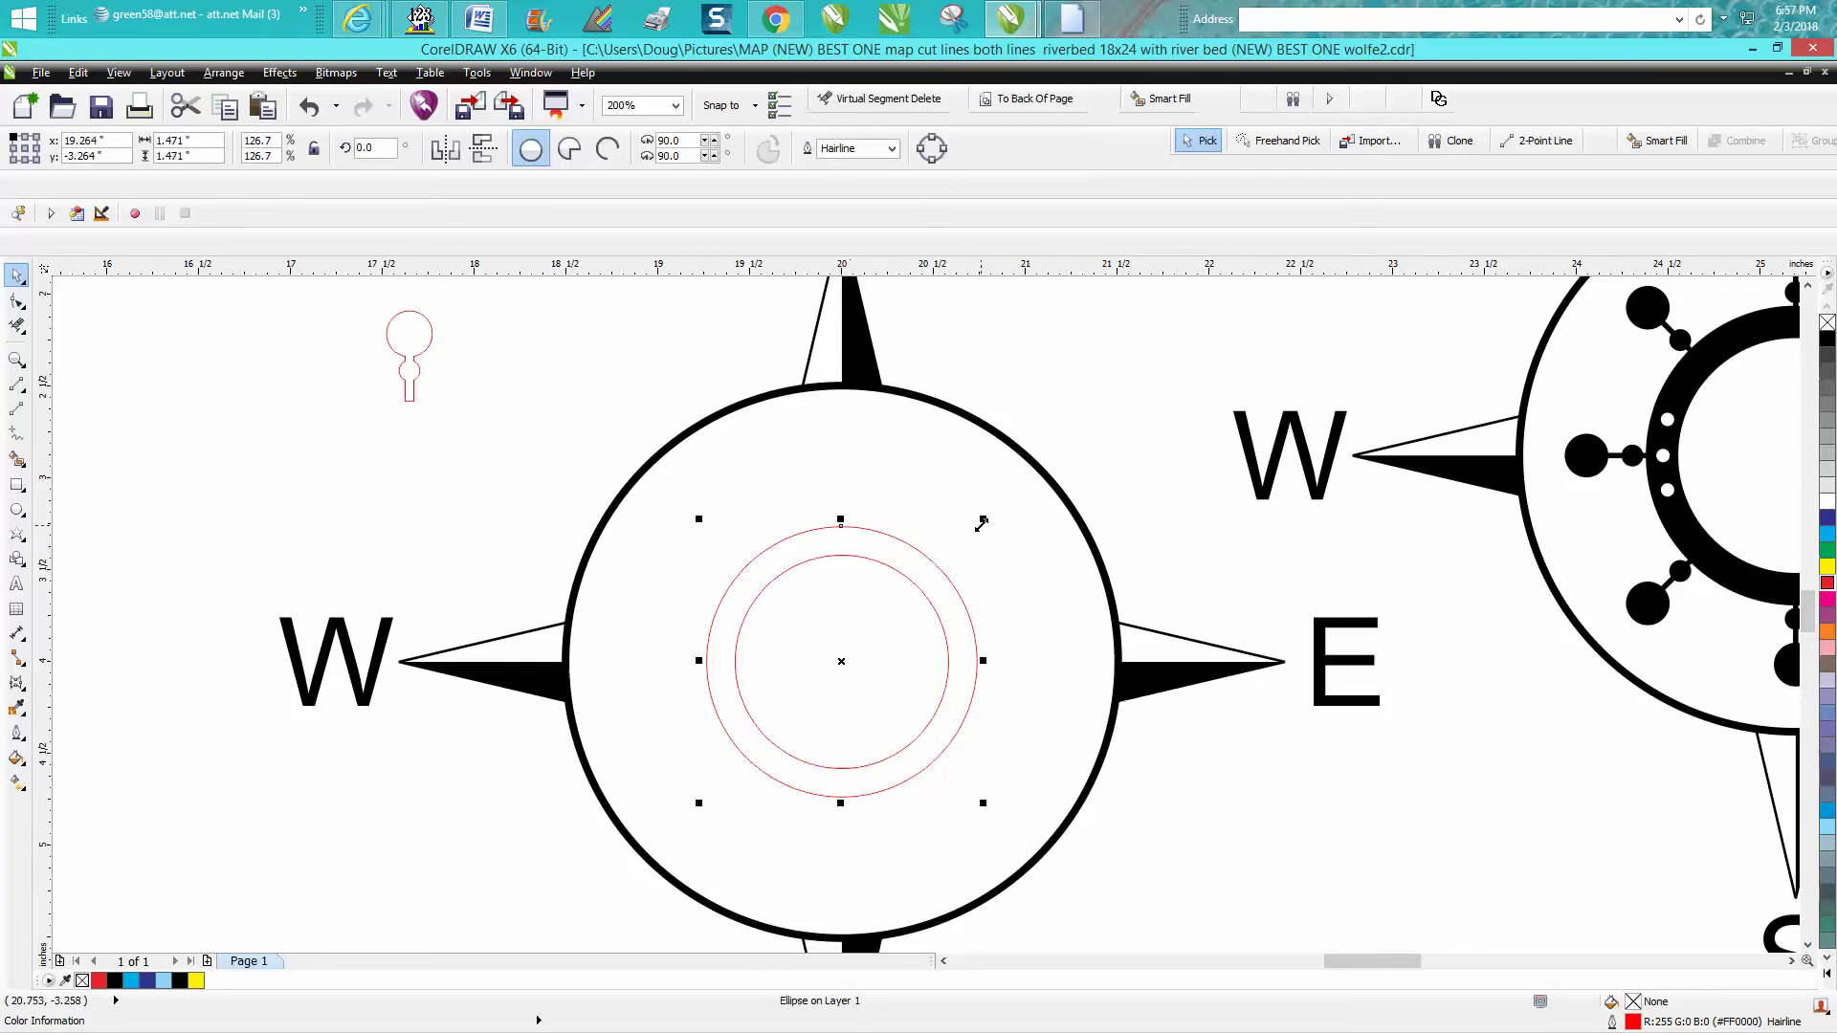
drag(982, 523, 1021, 497)
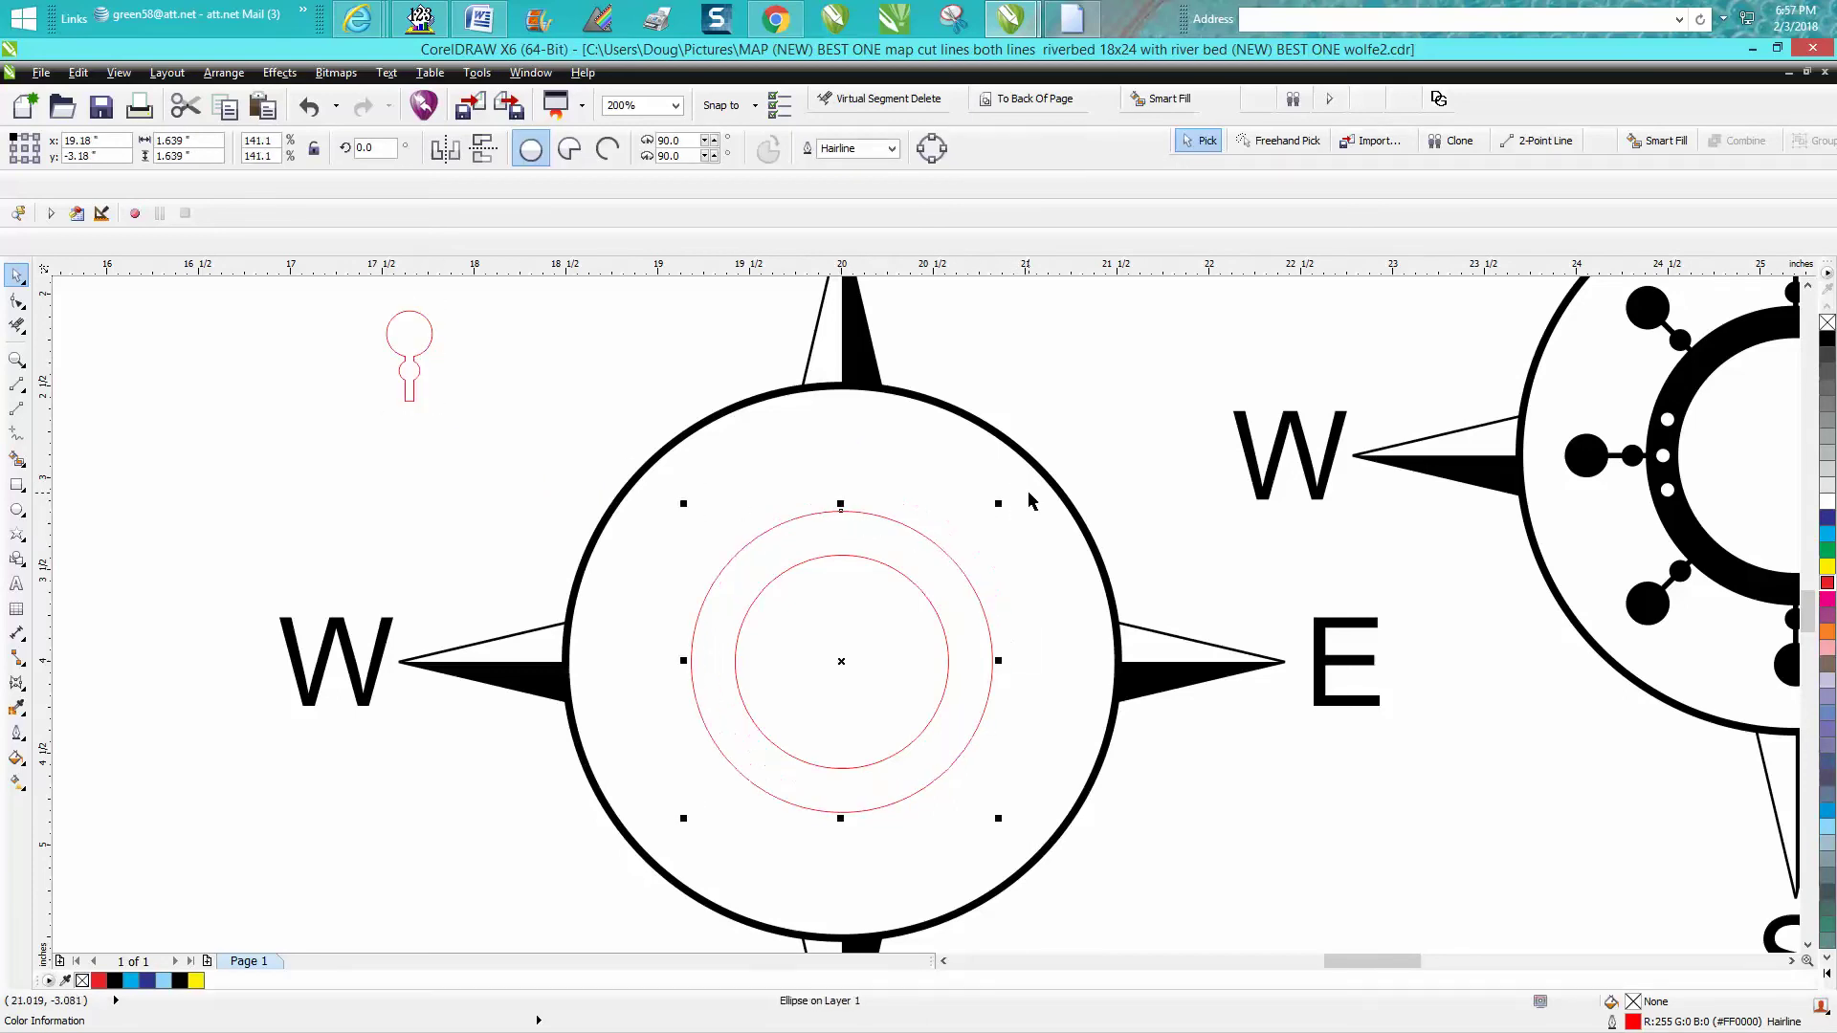
Move the inner circle out of the centre to park it over the W letter.
click(1075, 439)
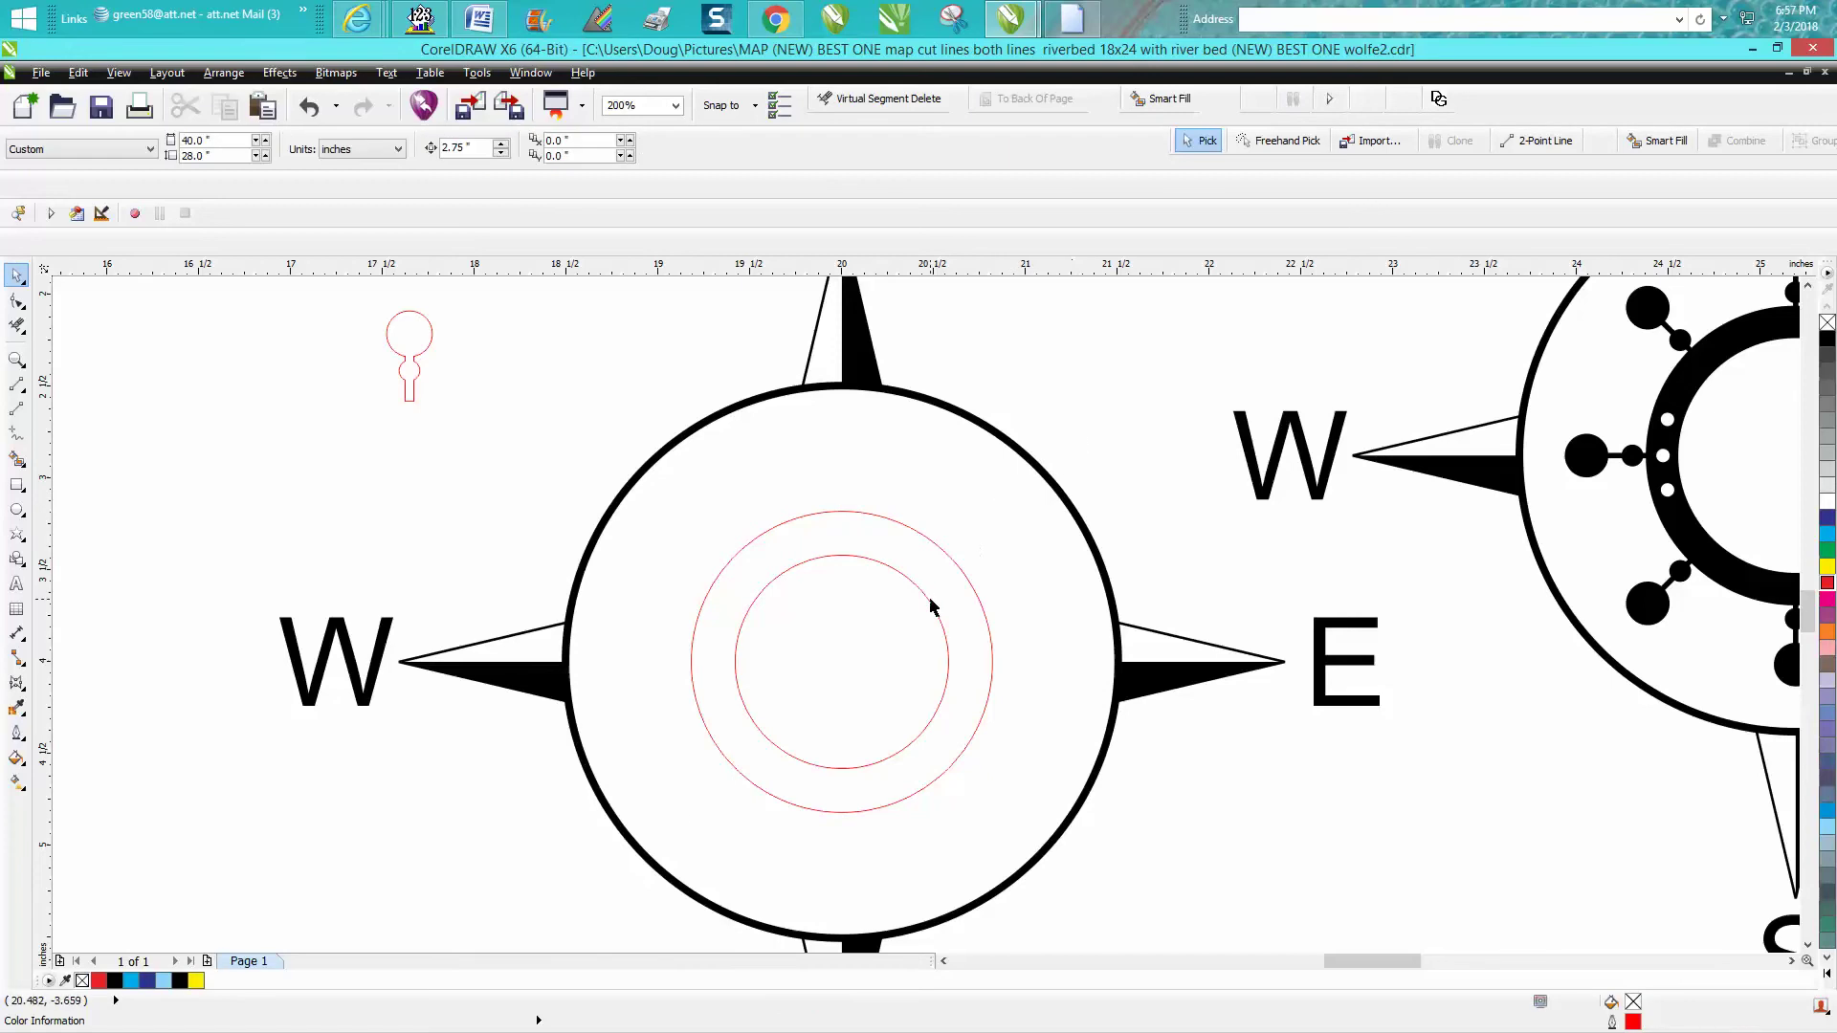
click(930, 601)
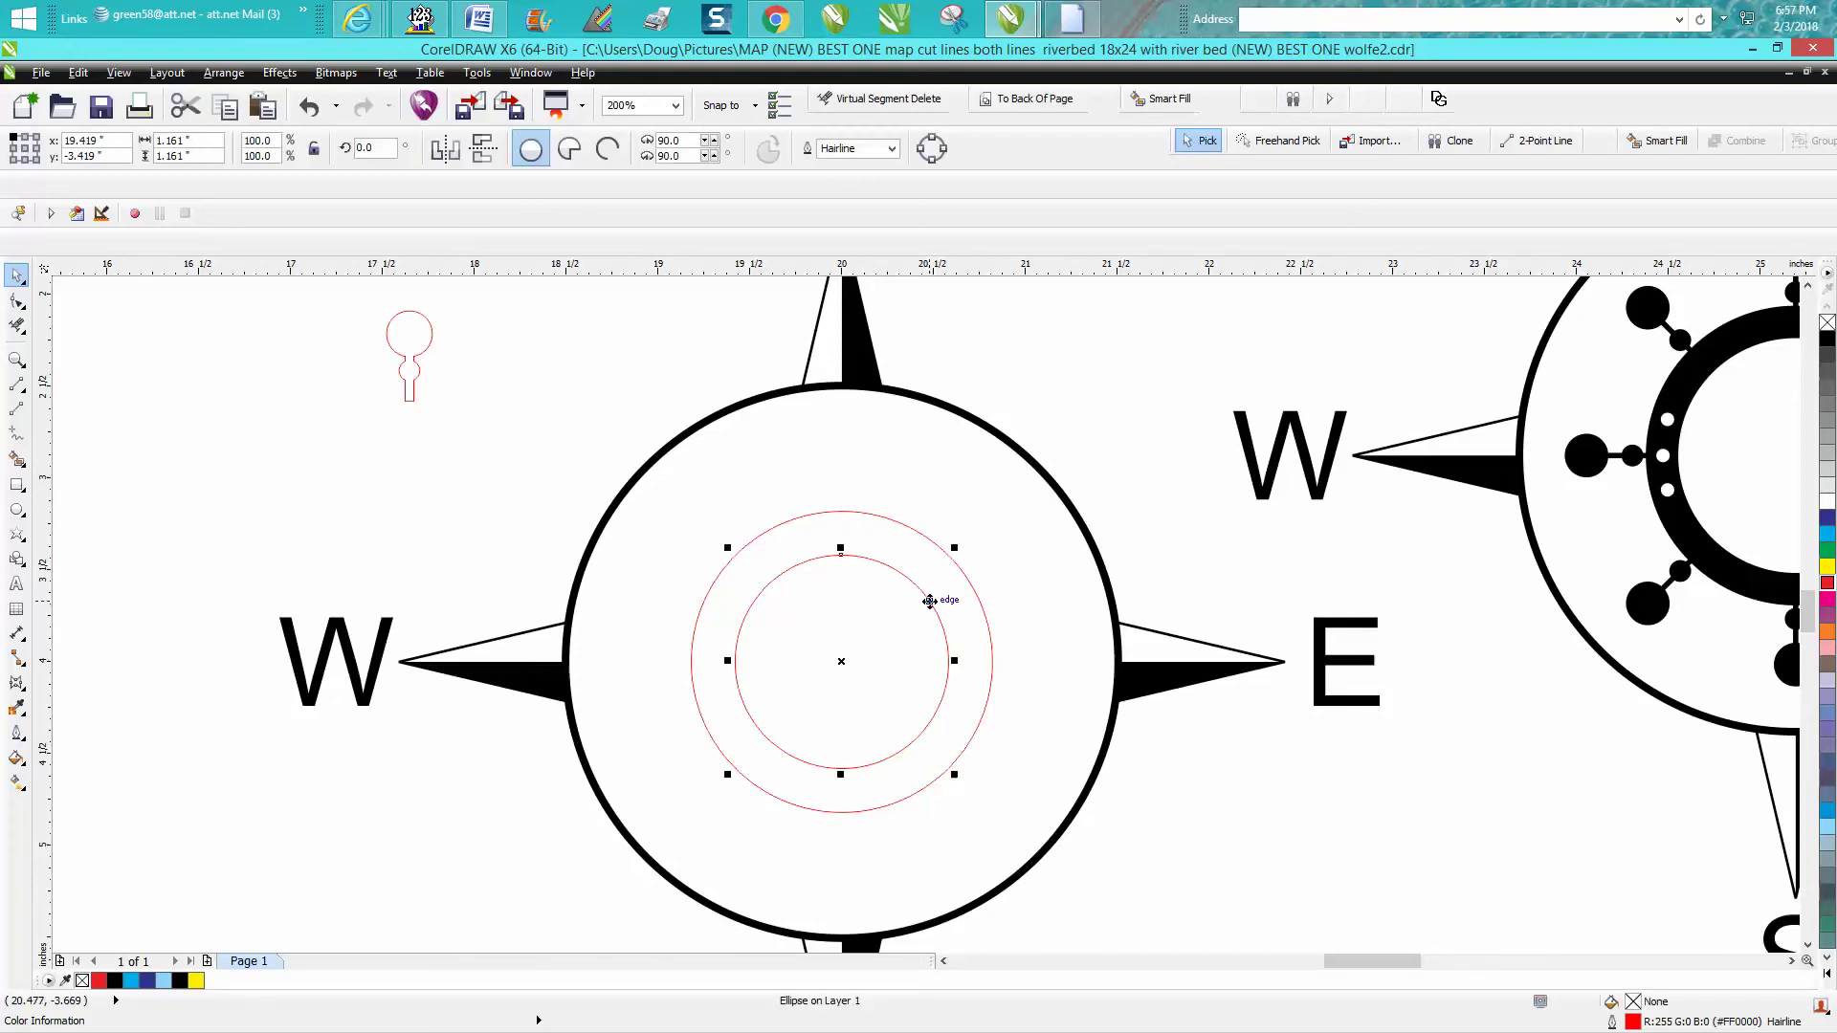
click(587, 374)
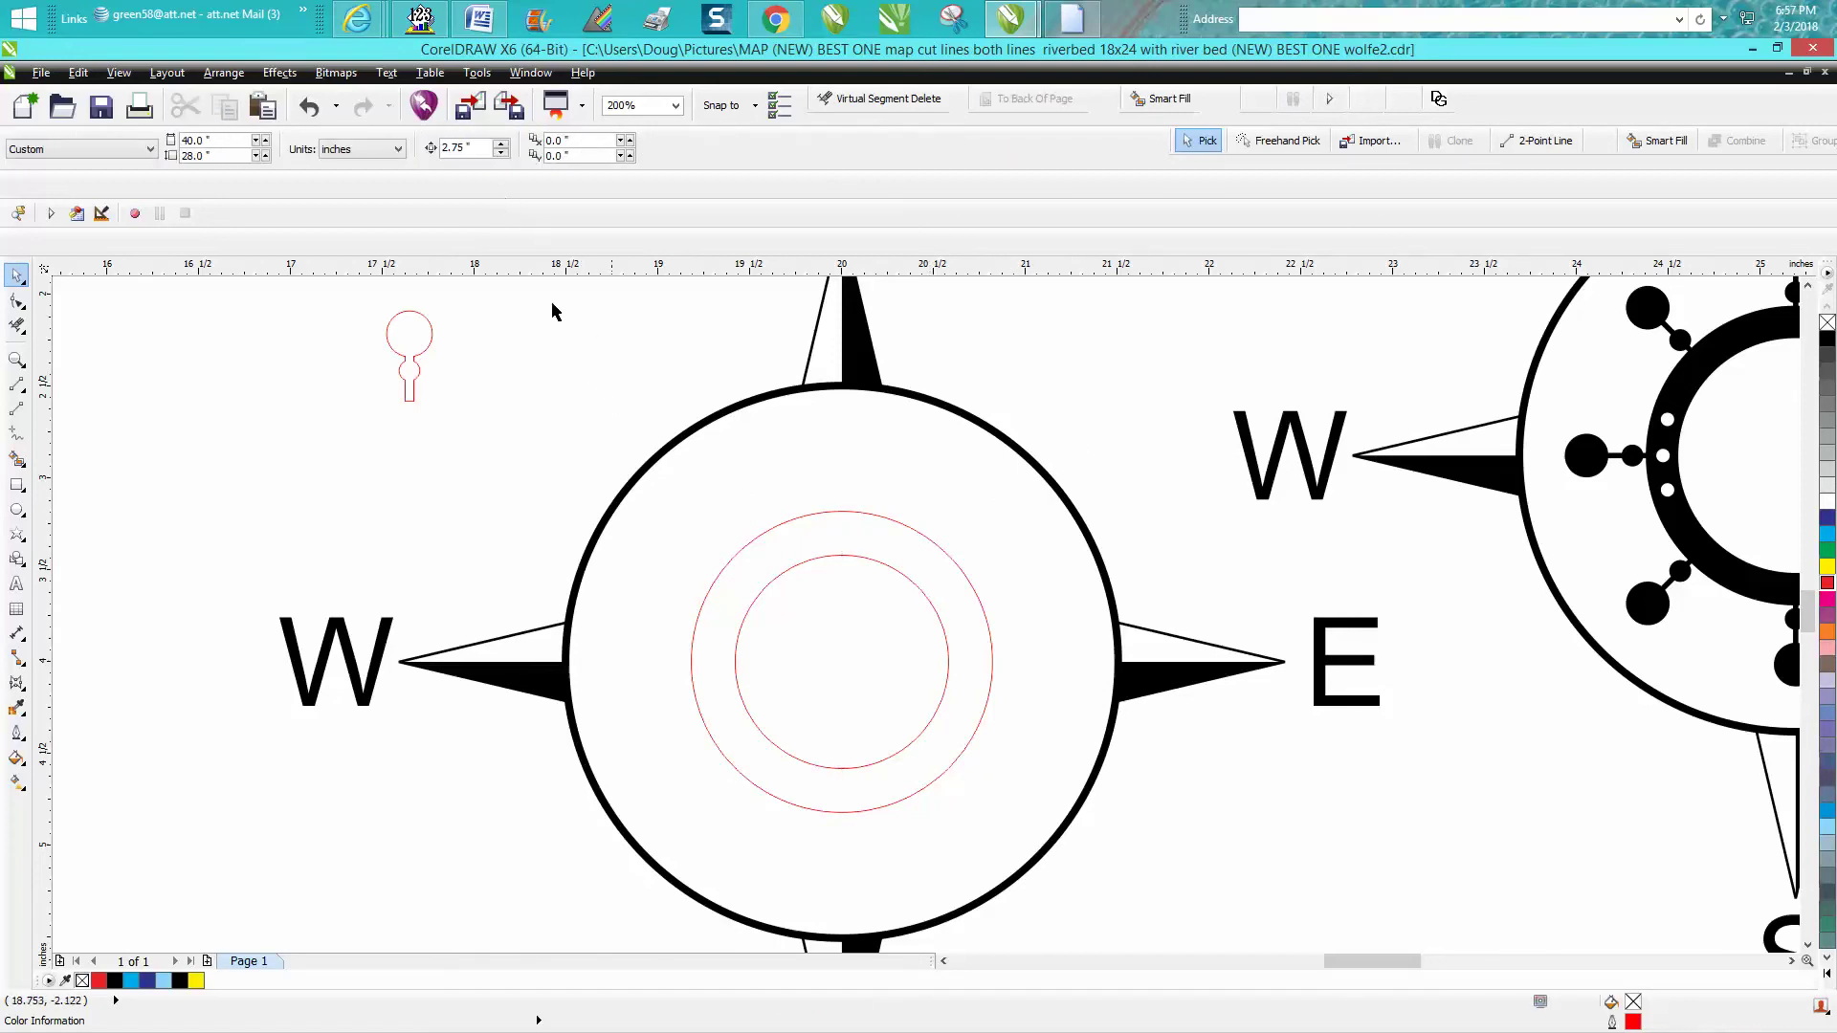
click(841, 554)
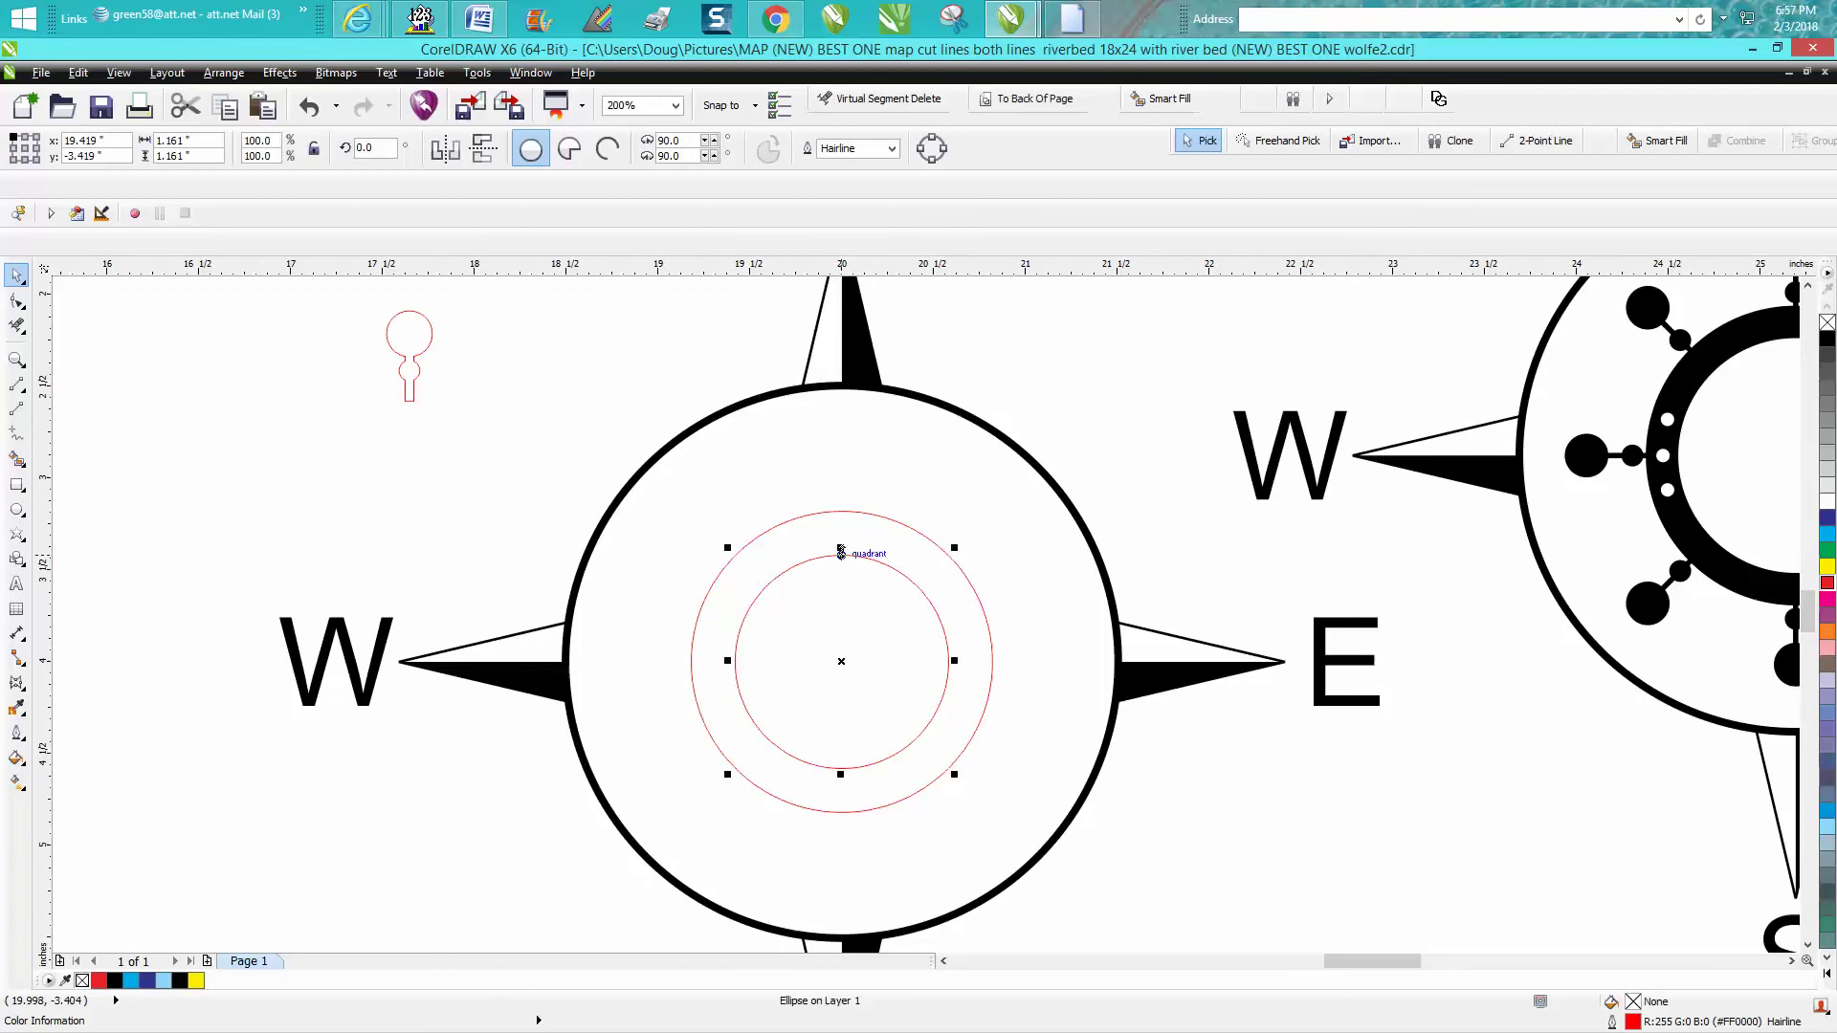
key(ctrl+z)
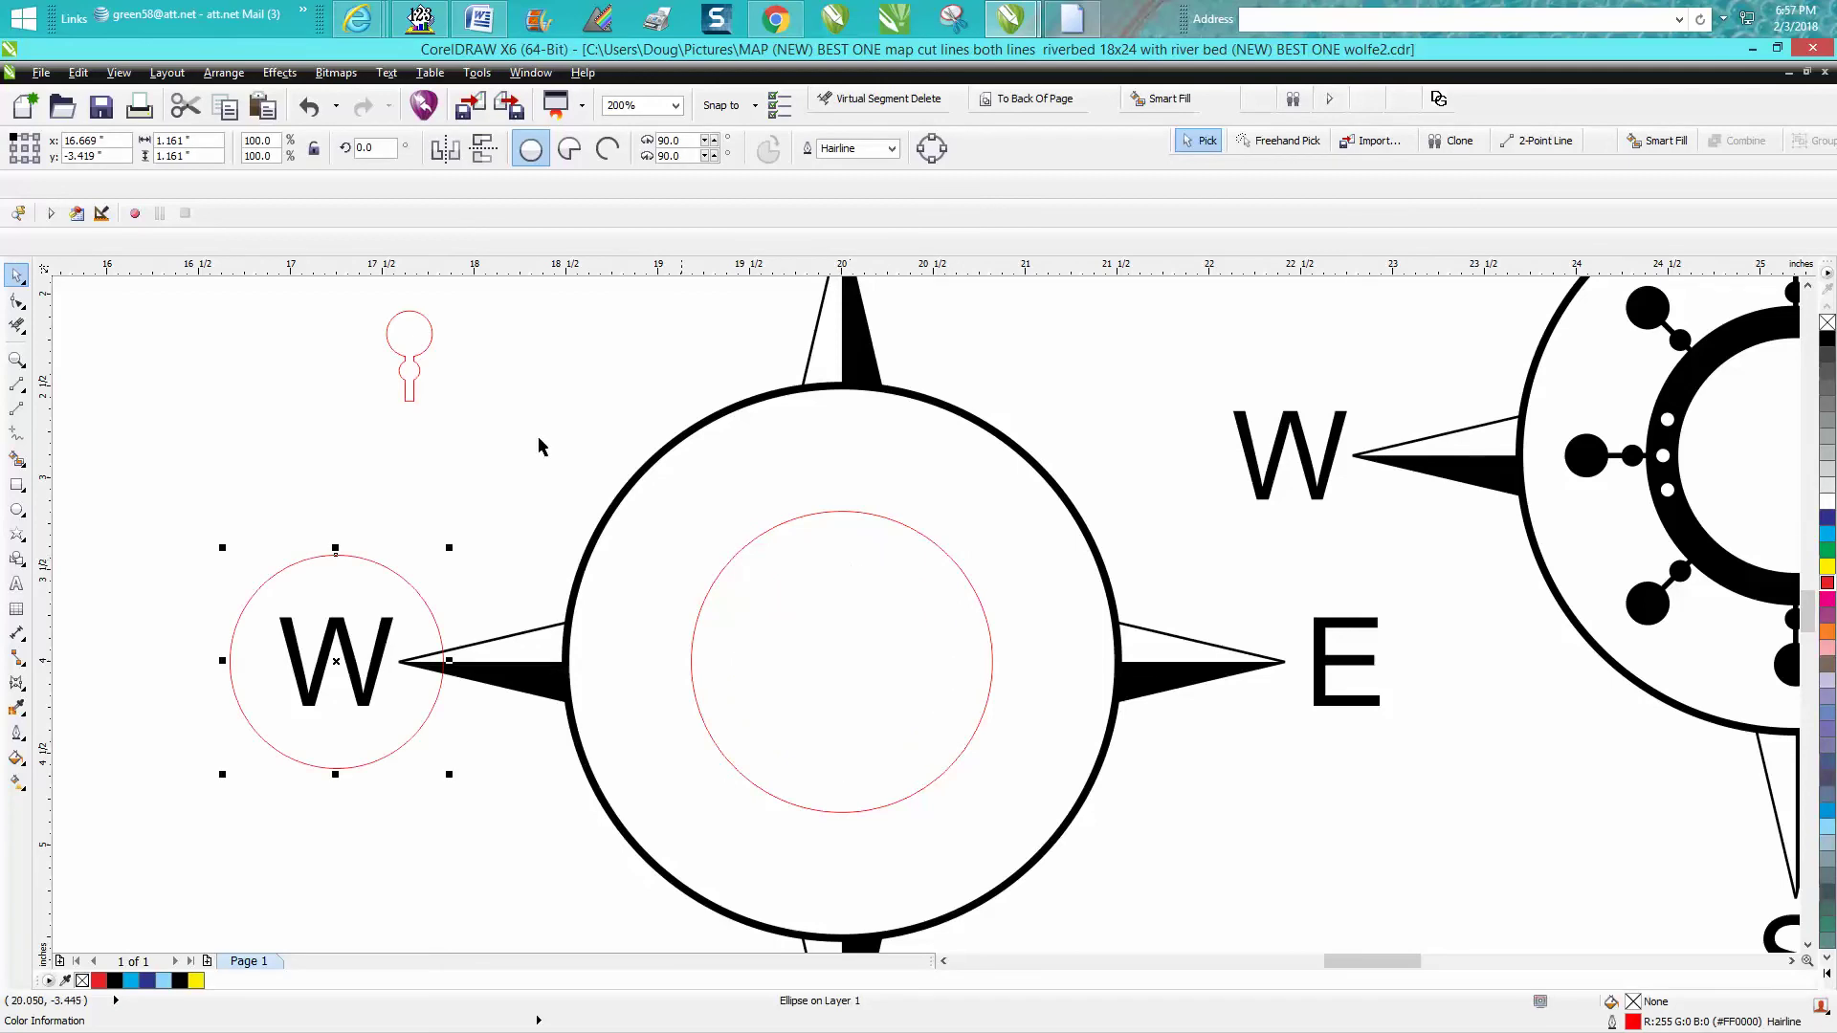
click(418, 362)
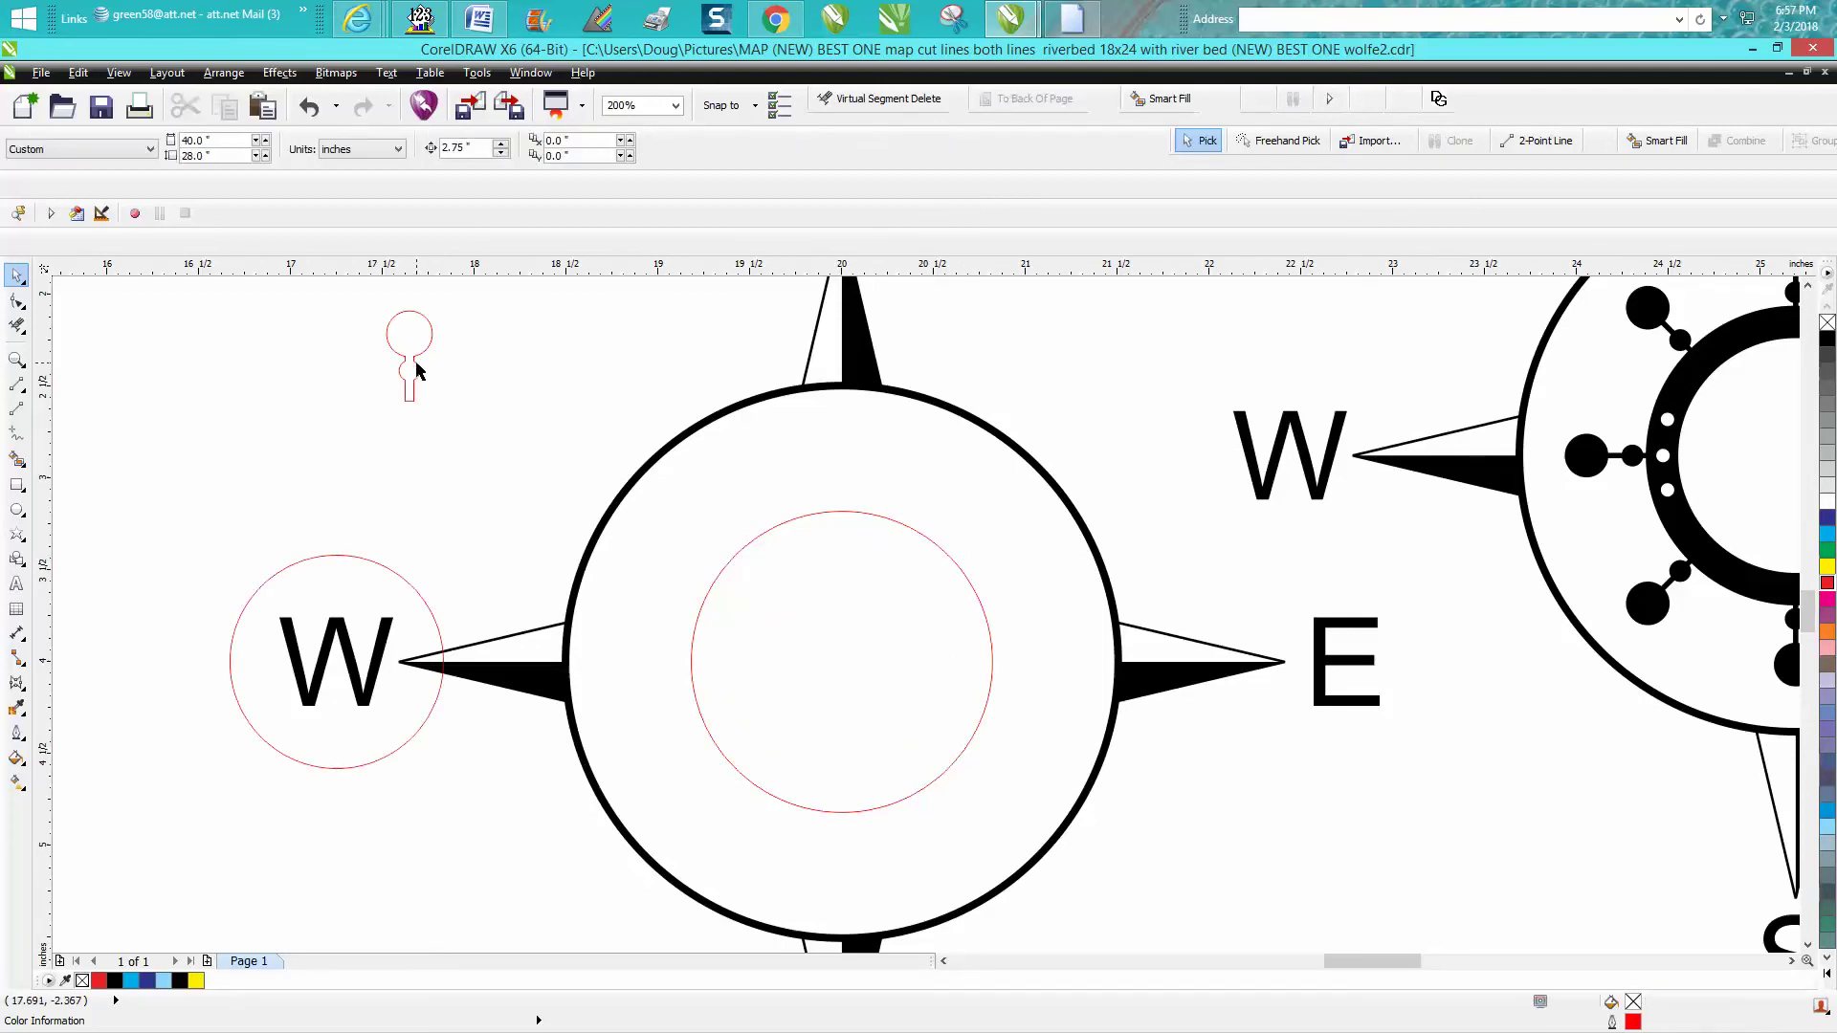
click(417, 368)
Place the keyhole at the circle's top edge with its rotation pivot at the compass centre.
key(p)
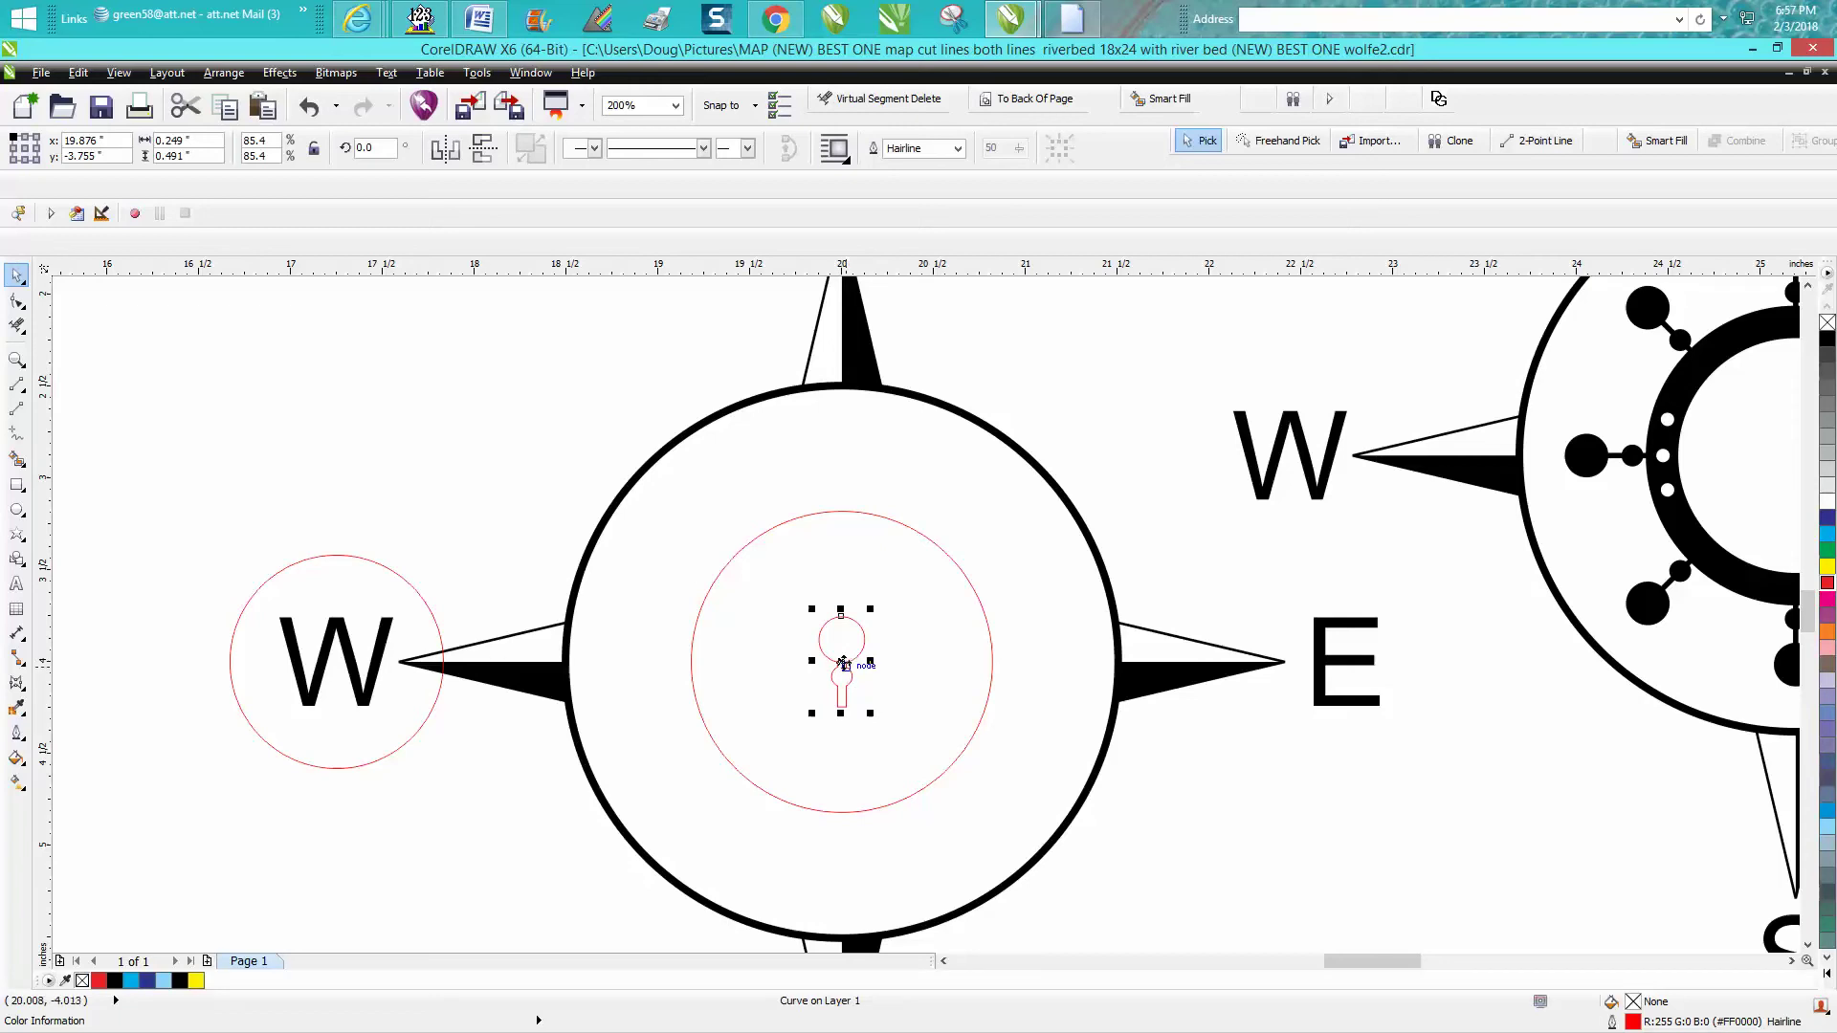
drag(844, 664, 858, 477)
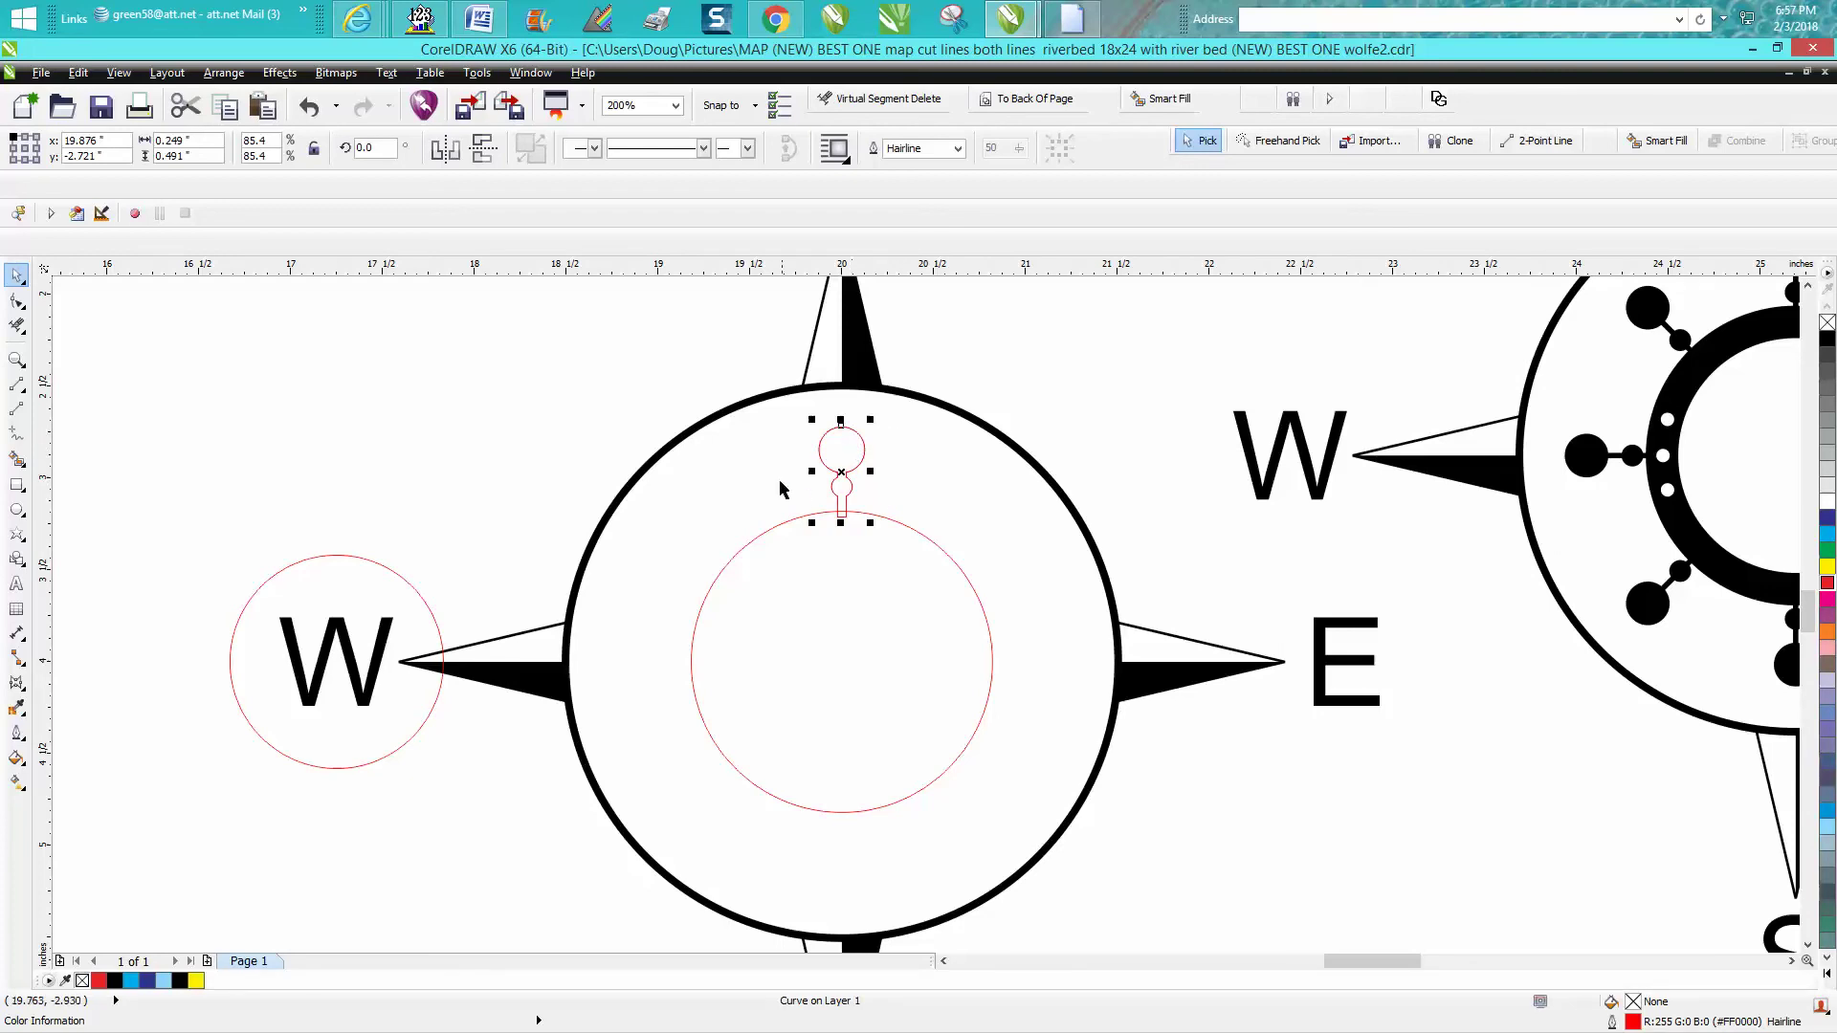
click(841, 473)
drag(842, 473, 837, 657)
Make rotated keyhole copies every 45° to form eight spokes, then select them with the circle.
click(358, 147)
text(45)
key(Return)
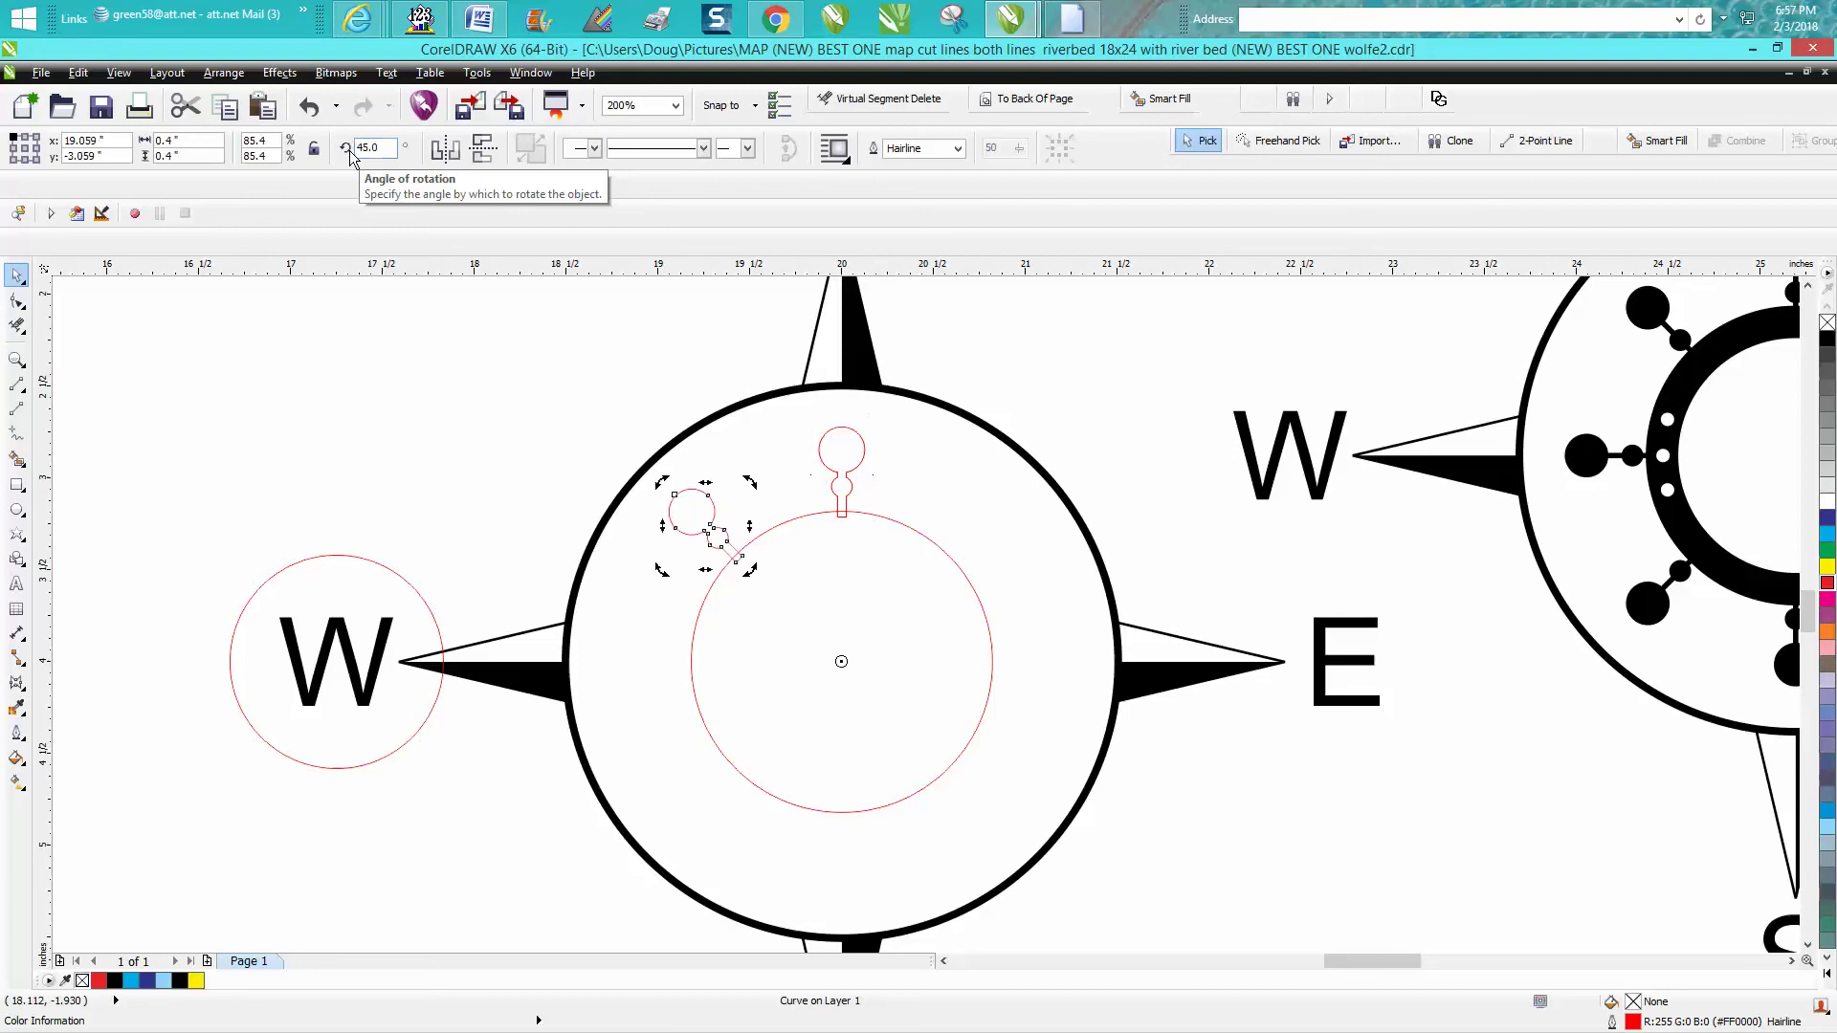
key(ctrl+r)
key(ctrl+r)
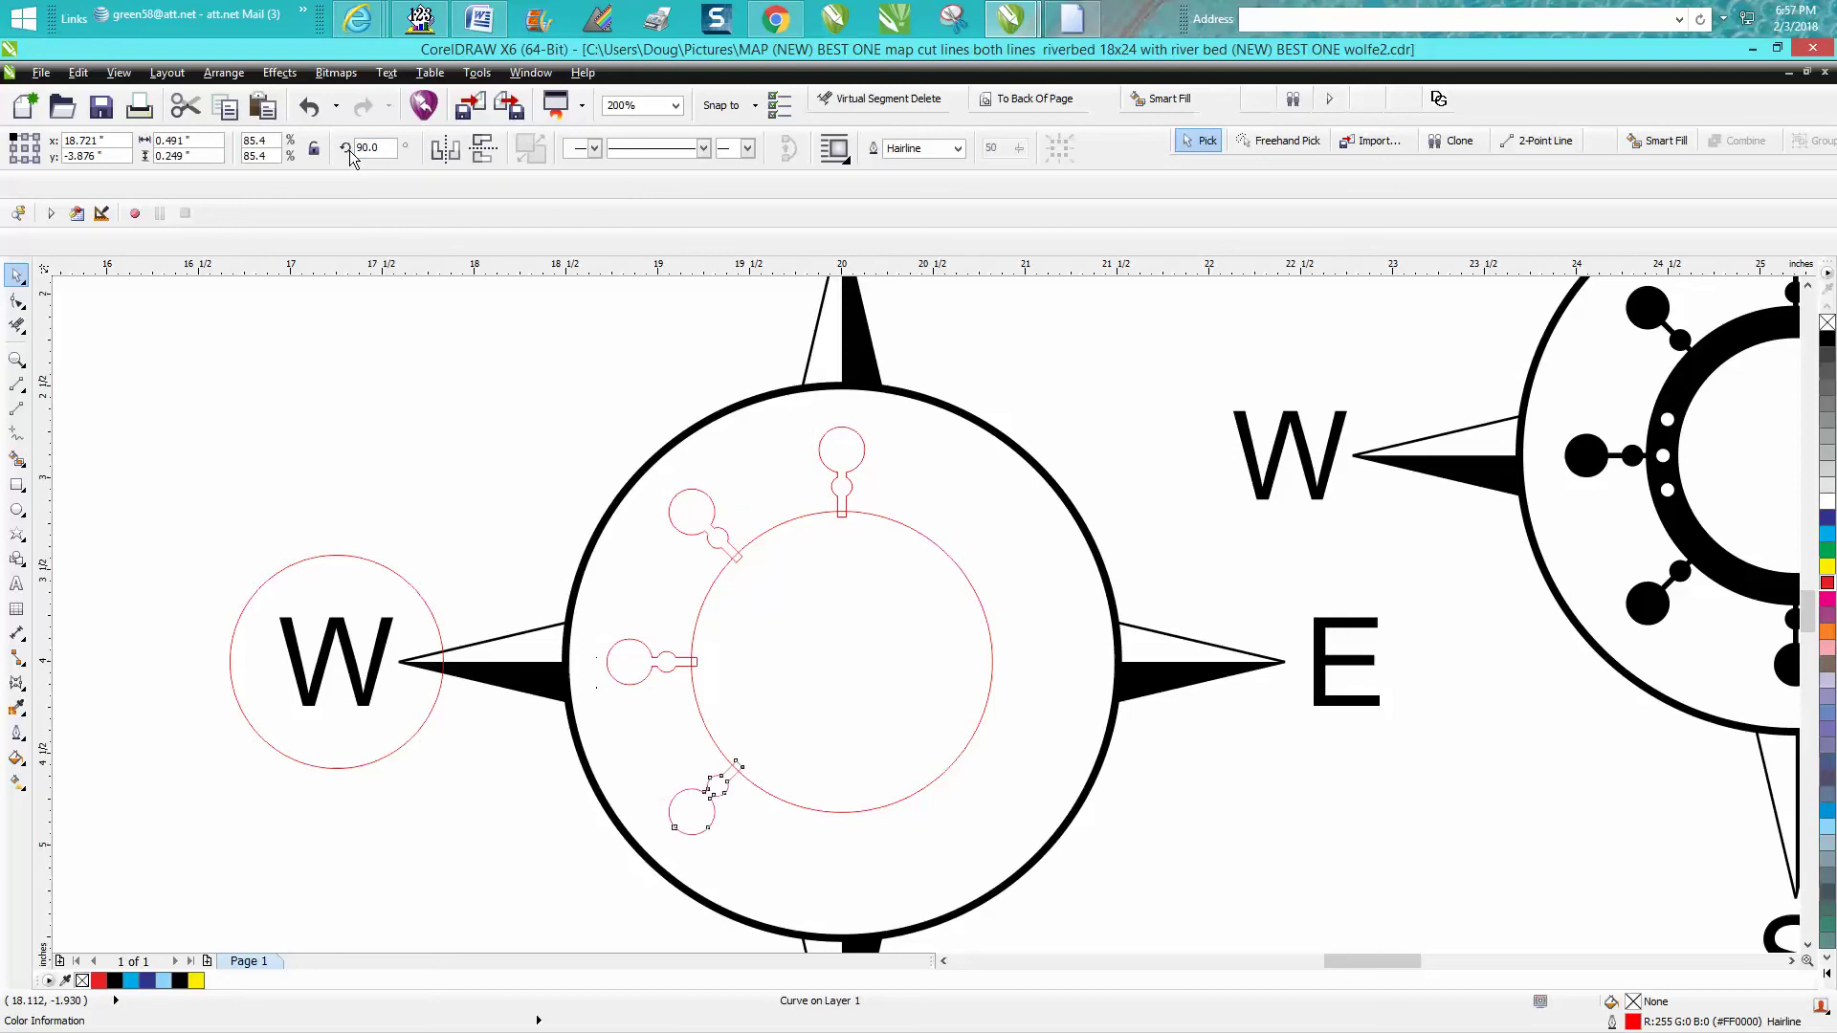
key(ctrl+r)
key(ctrl+r)
key(ctrl+r)
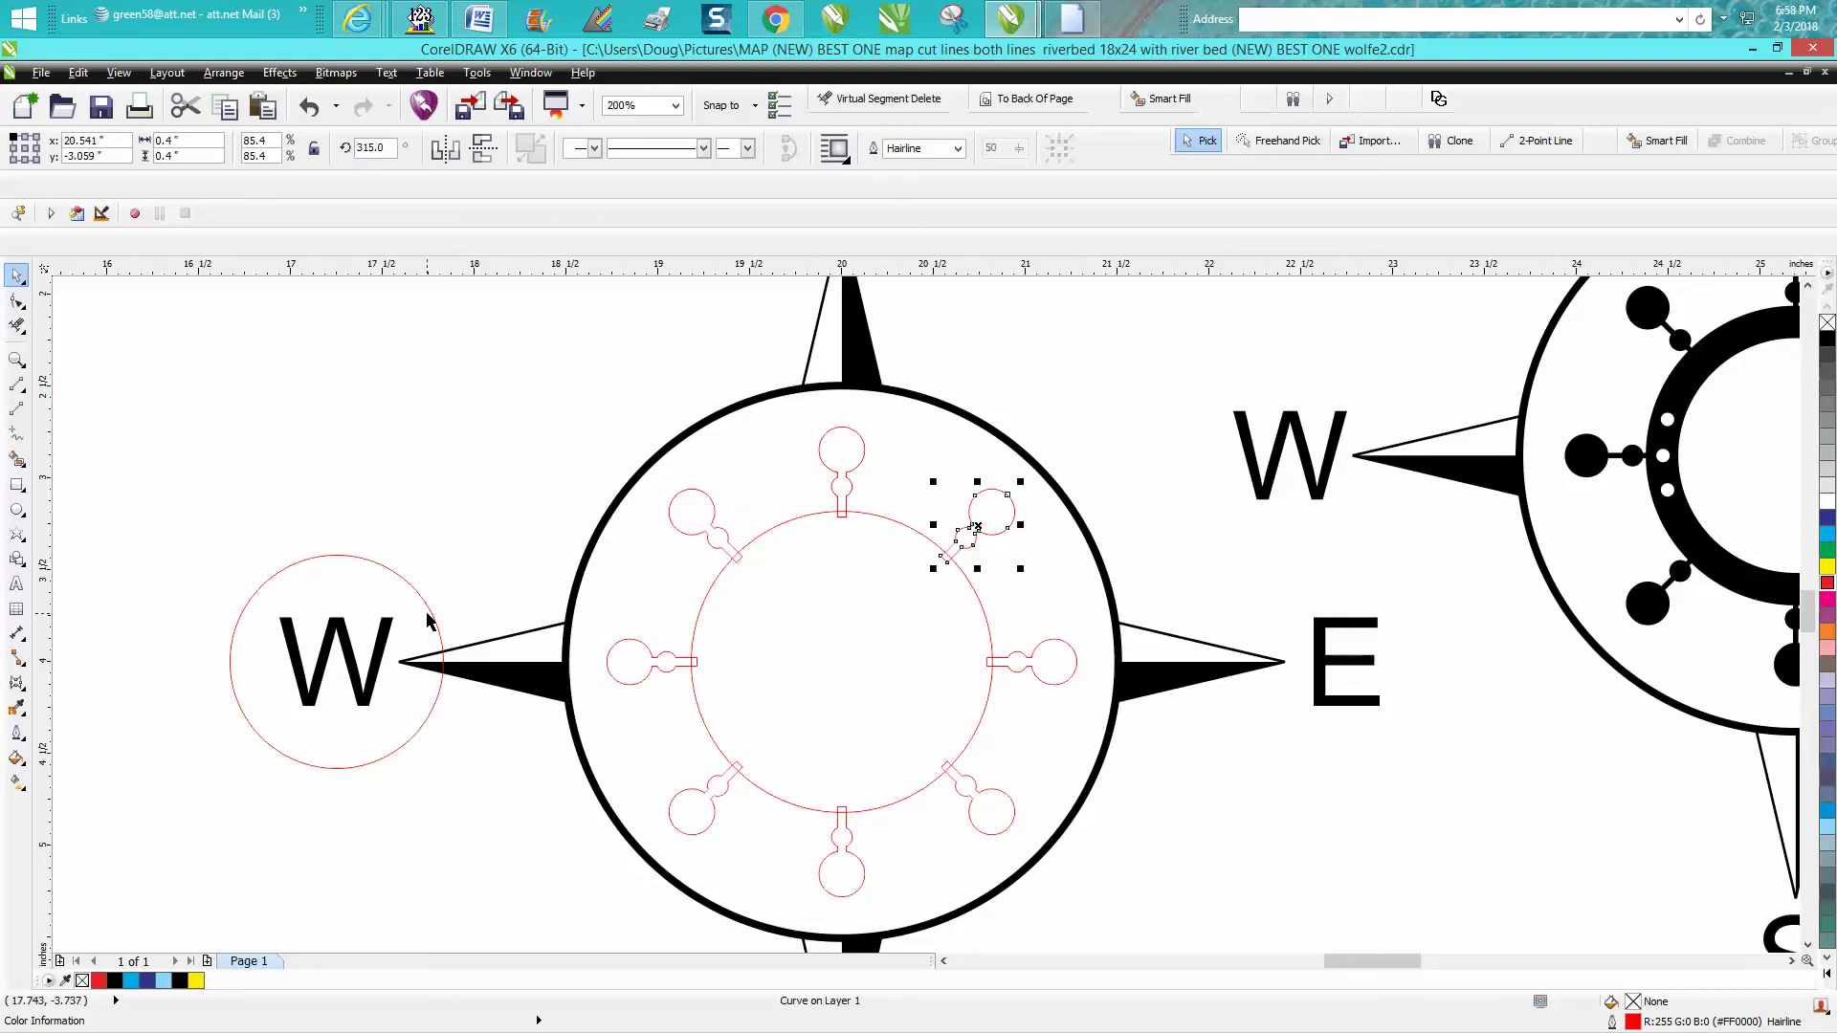
drag(522, 382, 1176, 922)
click(704, 150)
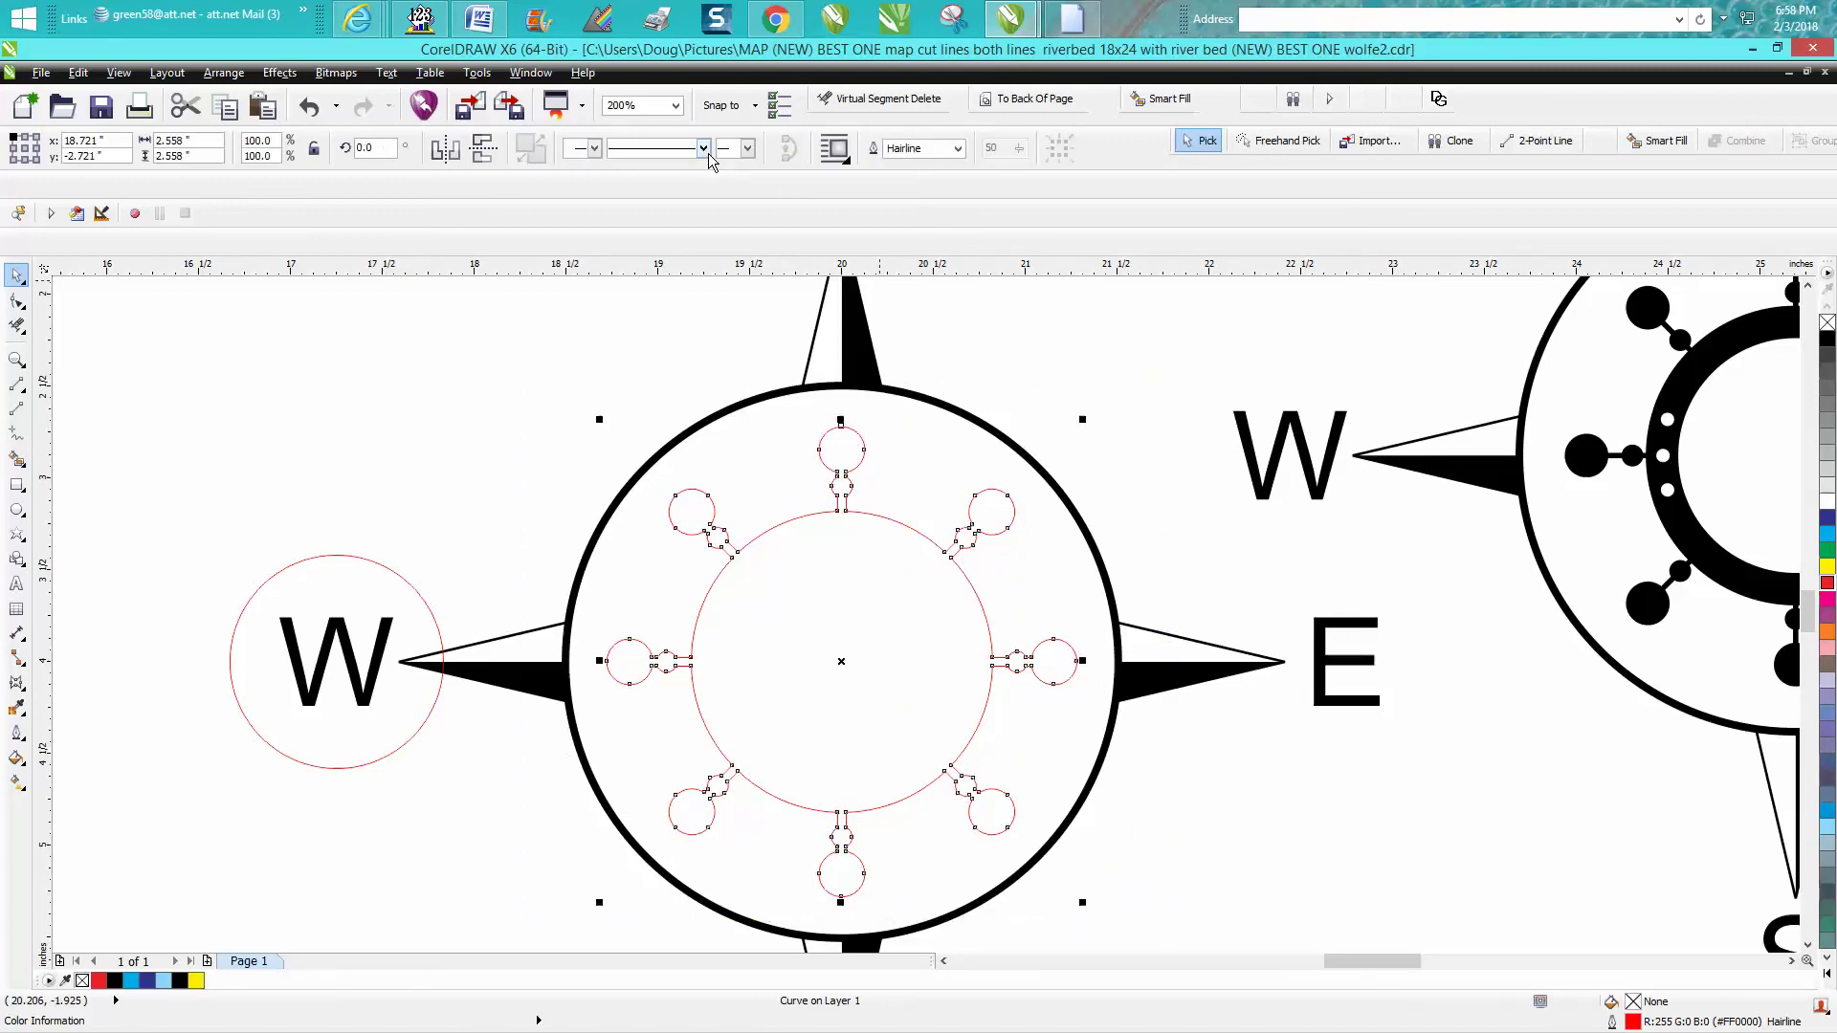
click(424, 613)
key(c)
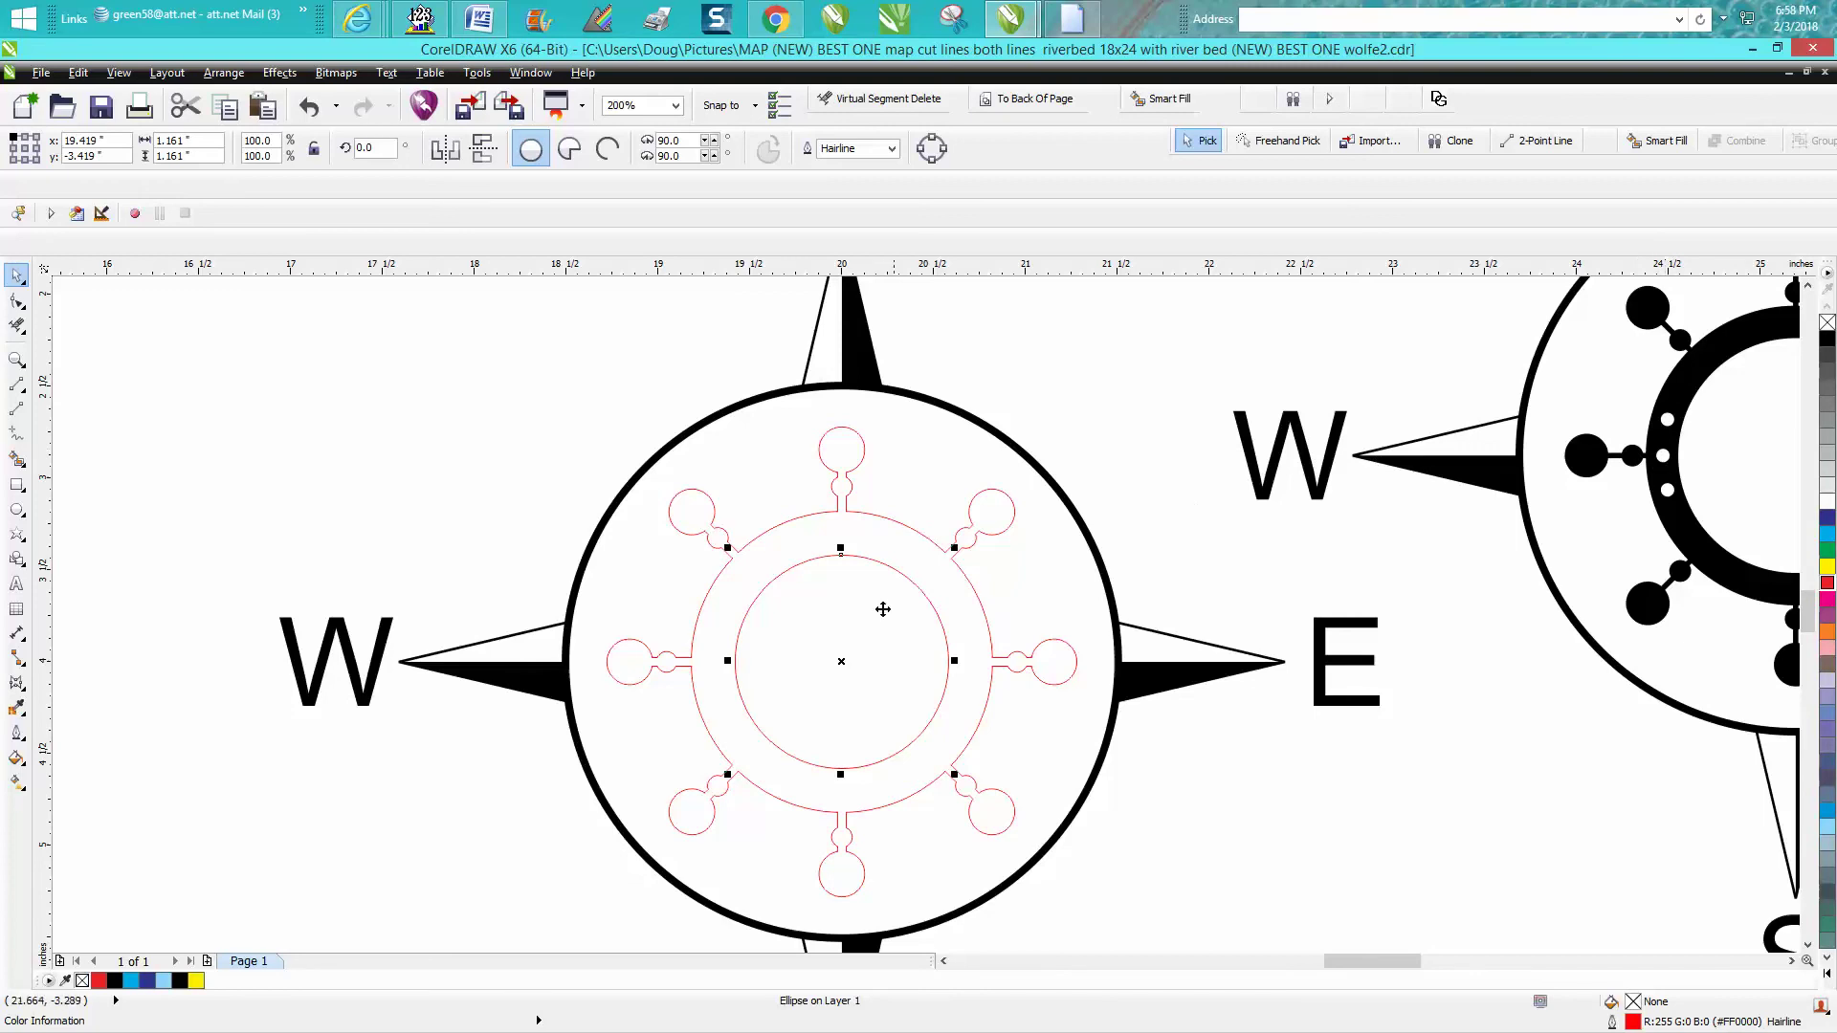
click(18, 460)
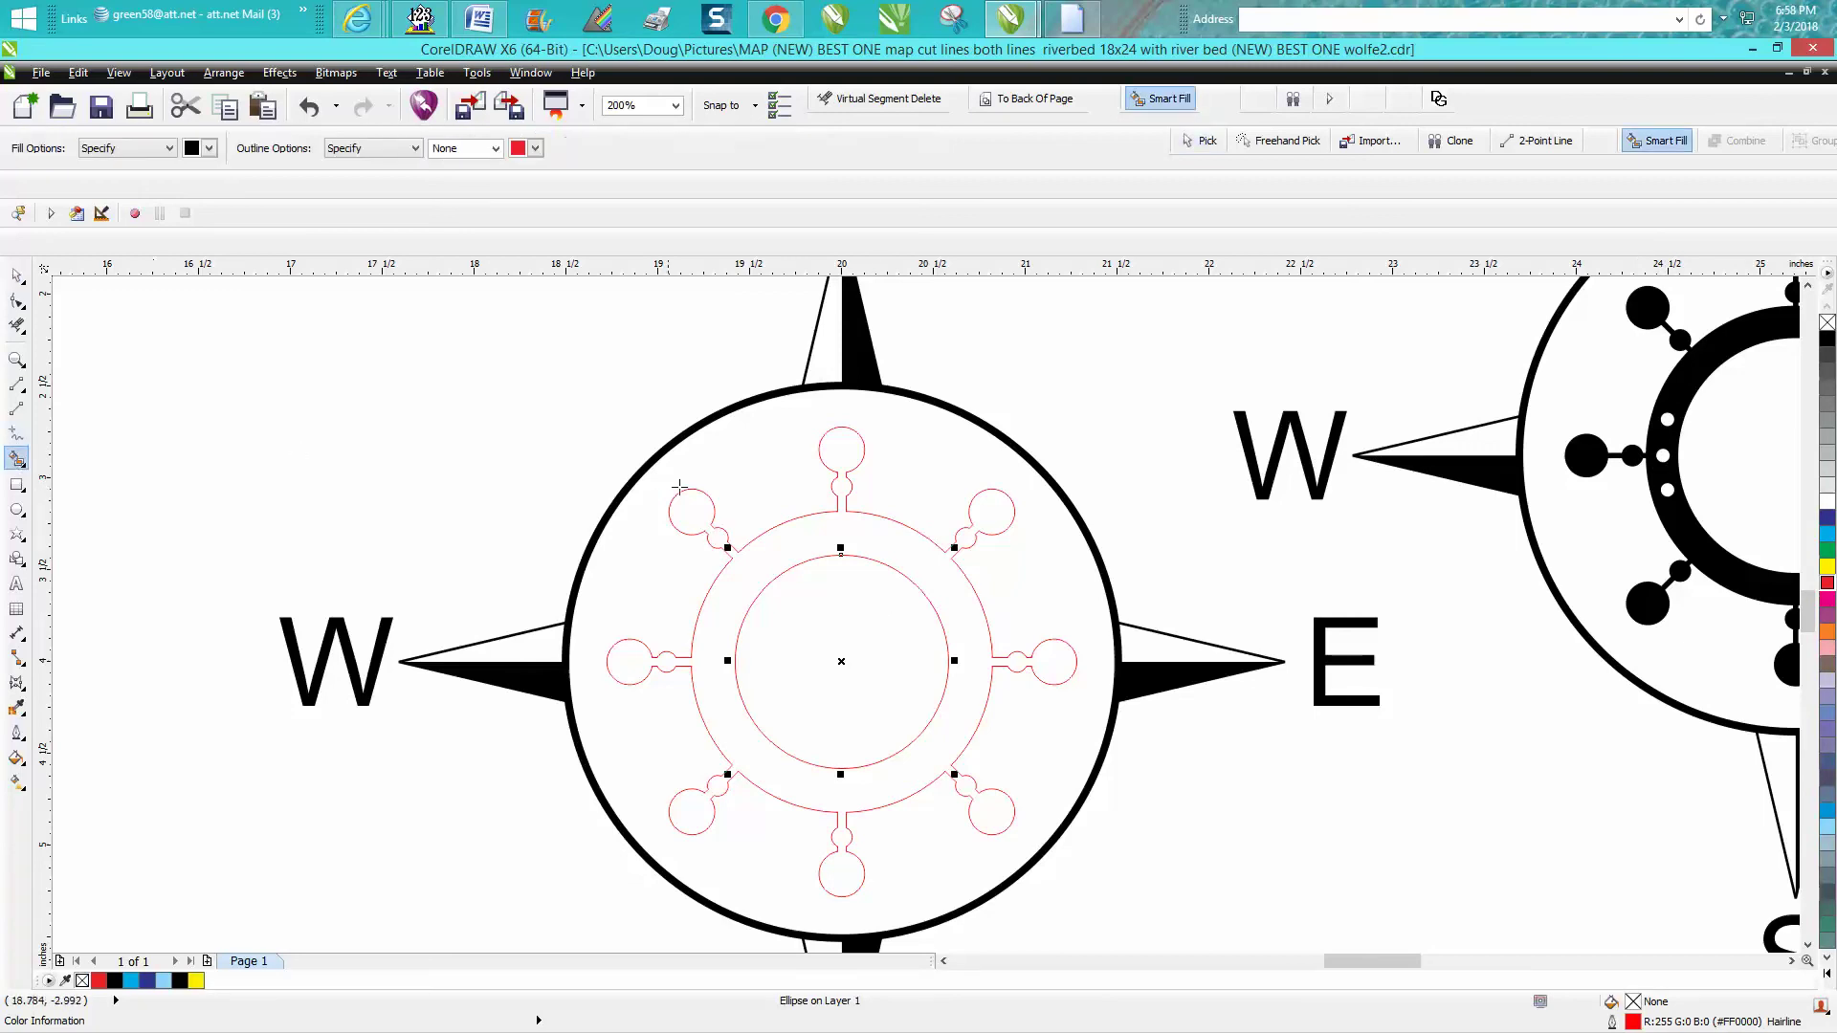
click(810, 550)
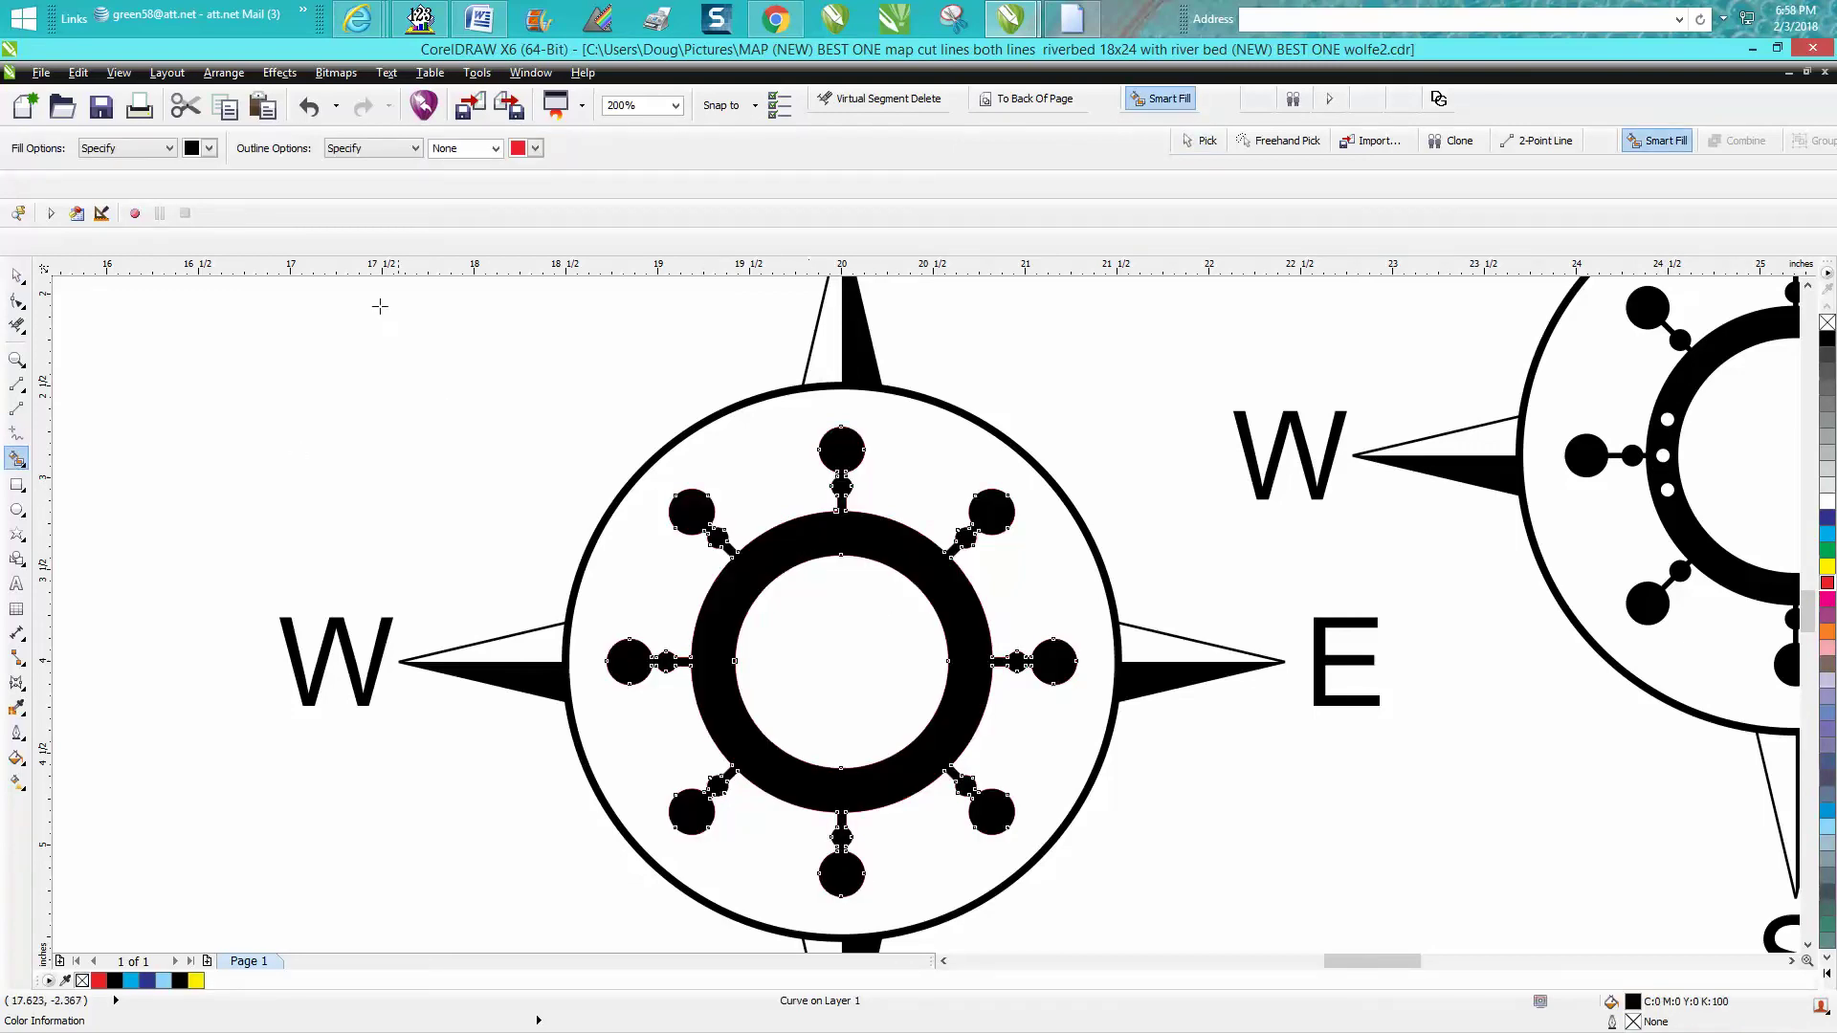
click(310, 109)
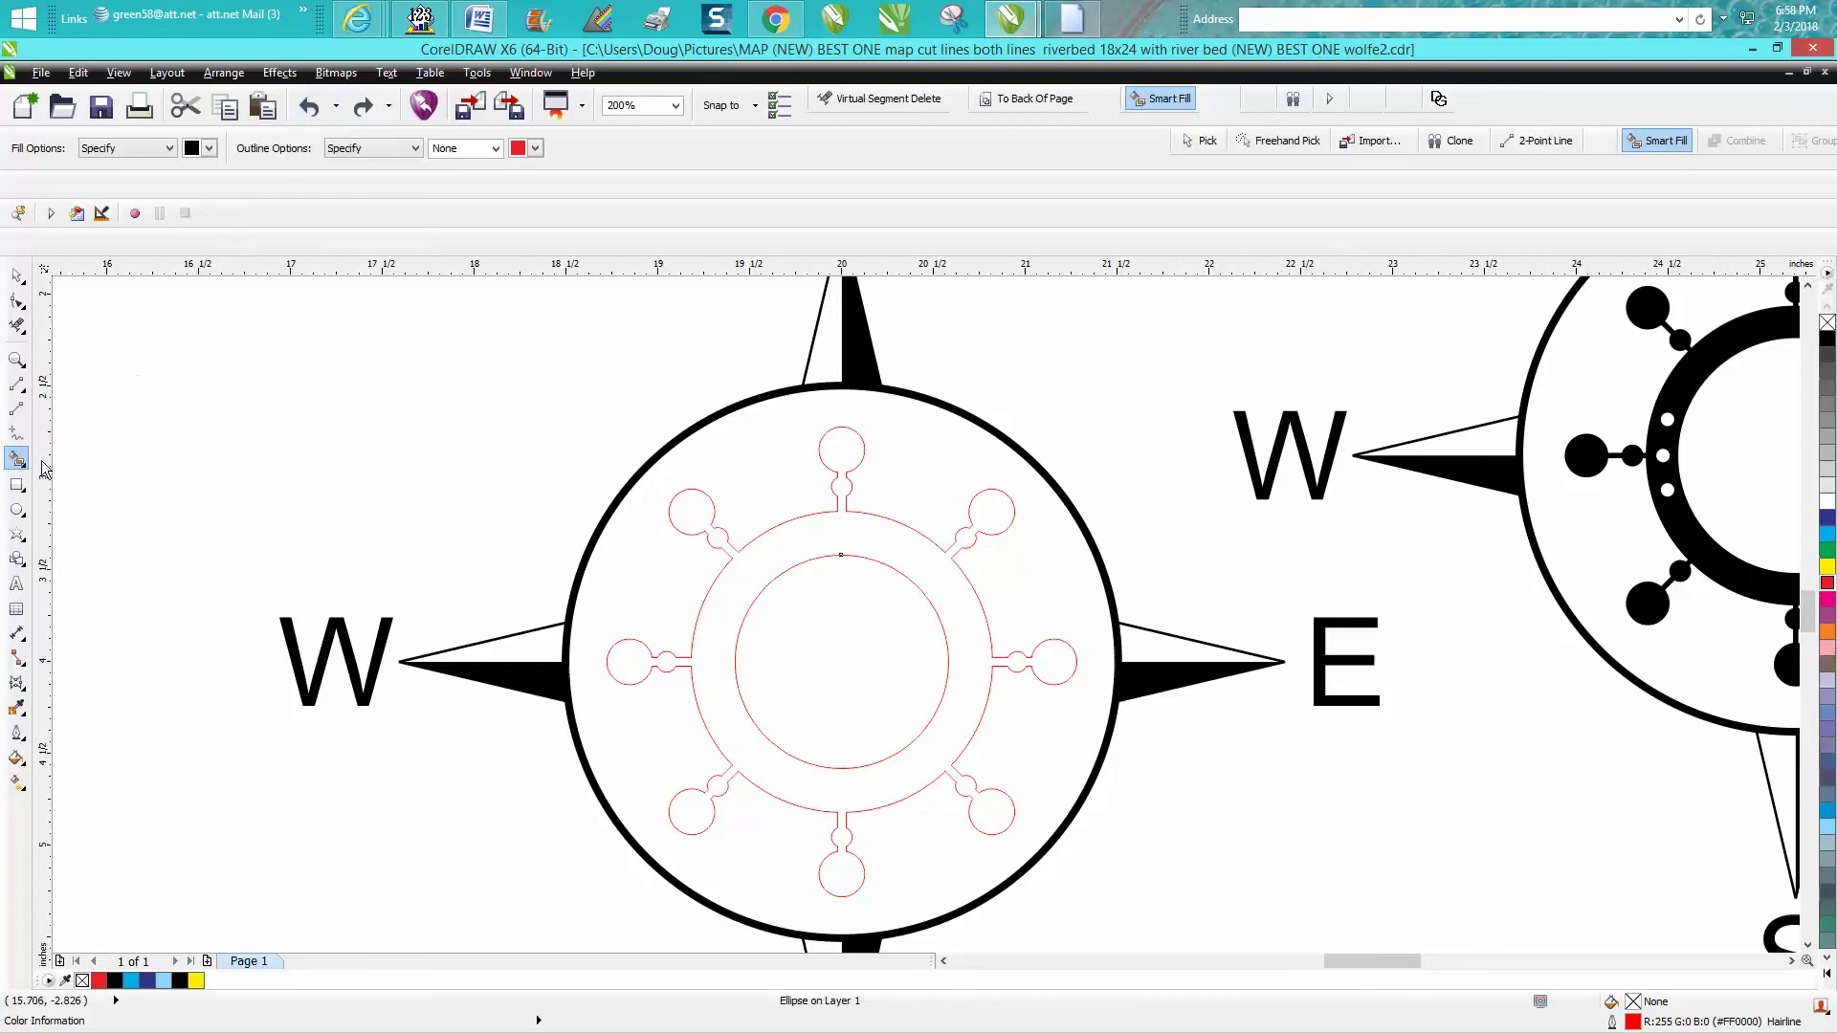
Draw a tiny red circle and move it into the ring beside the left spoke.
click(17, 509)
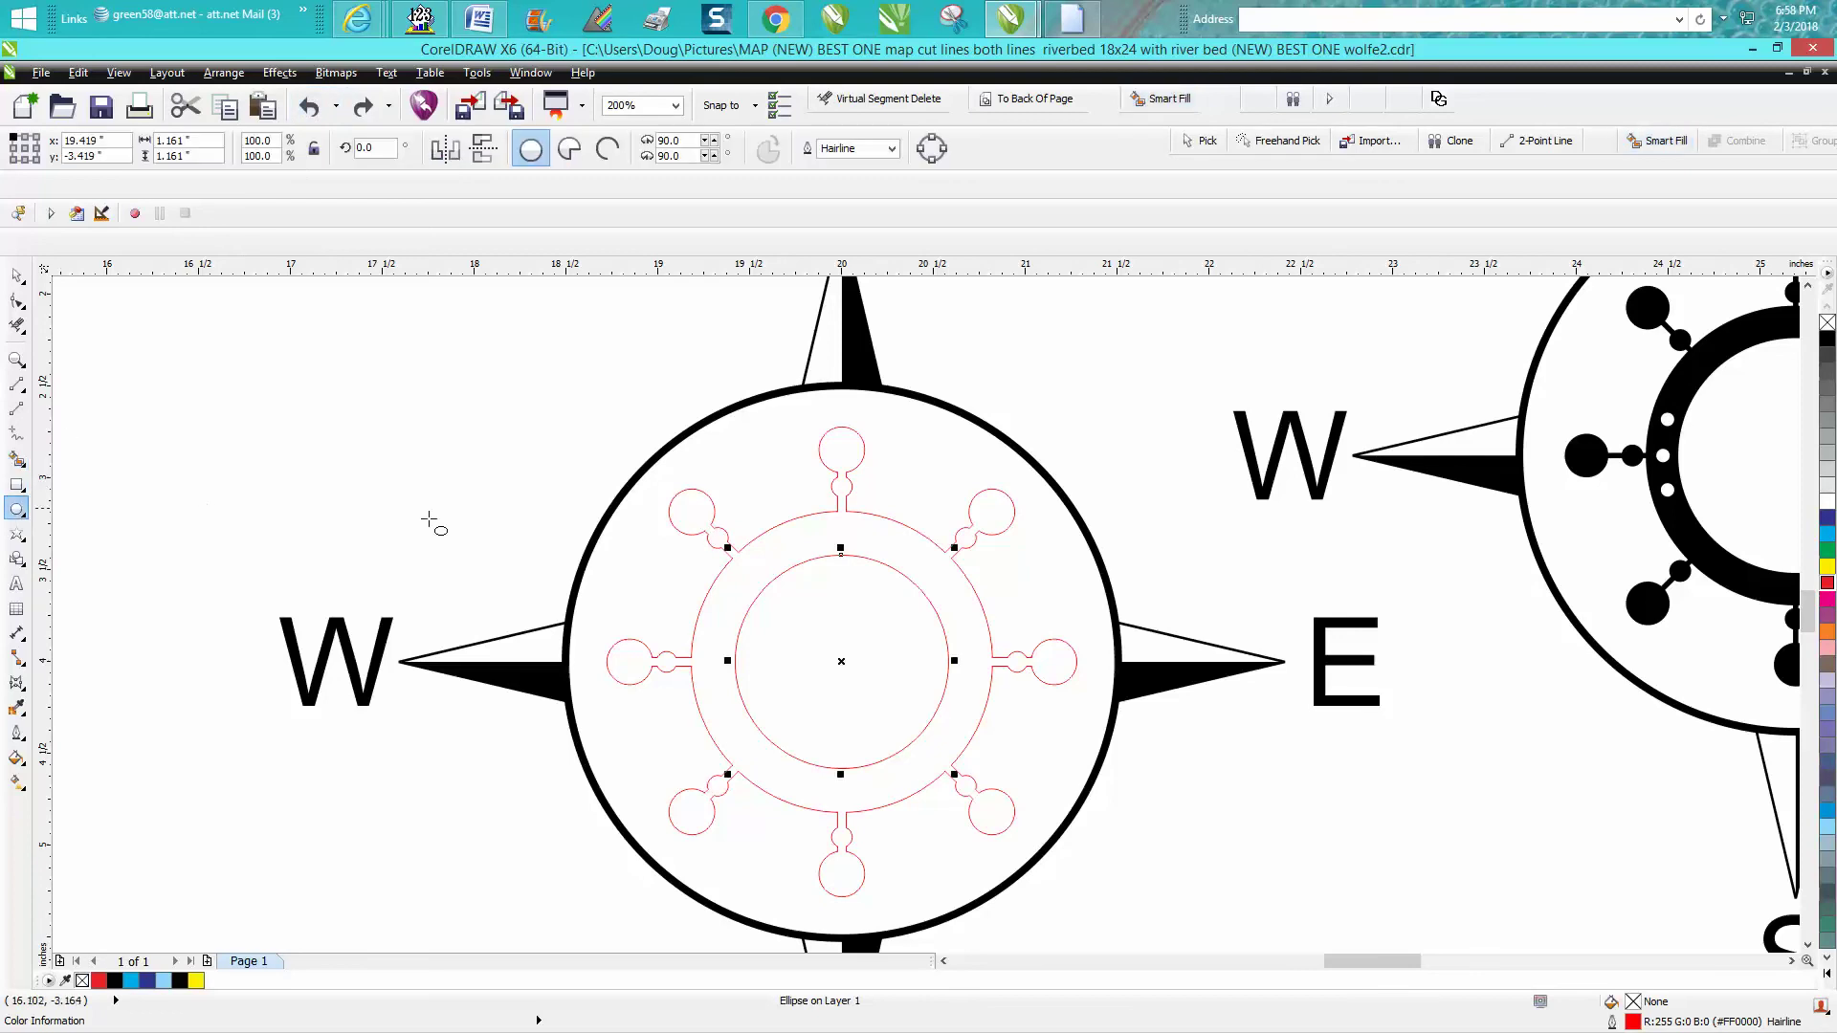
click(503, 488)
drag(492, 496, 510, 517)
key(p)
key(space)
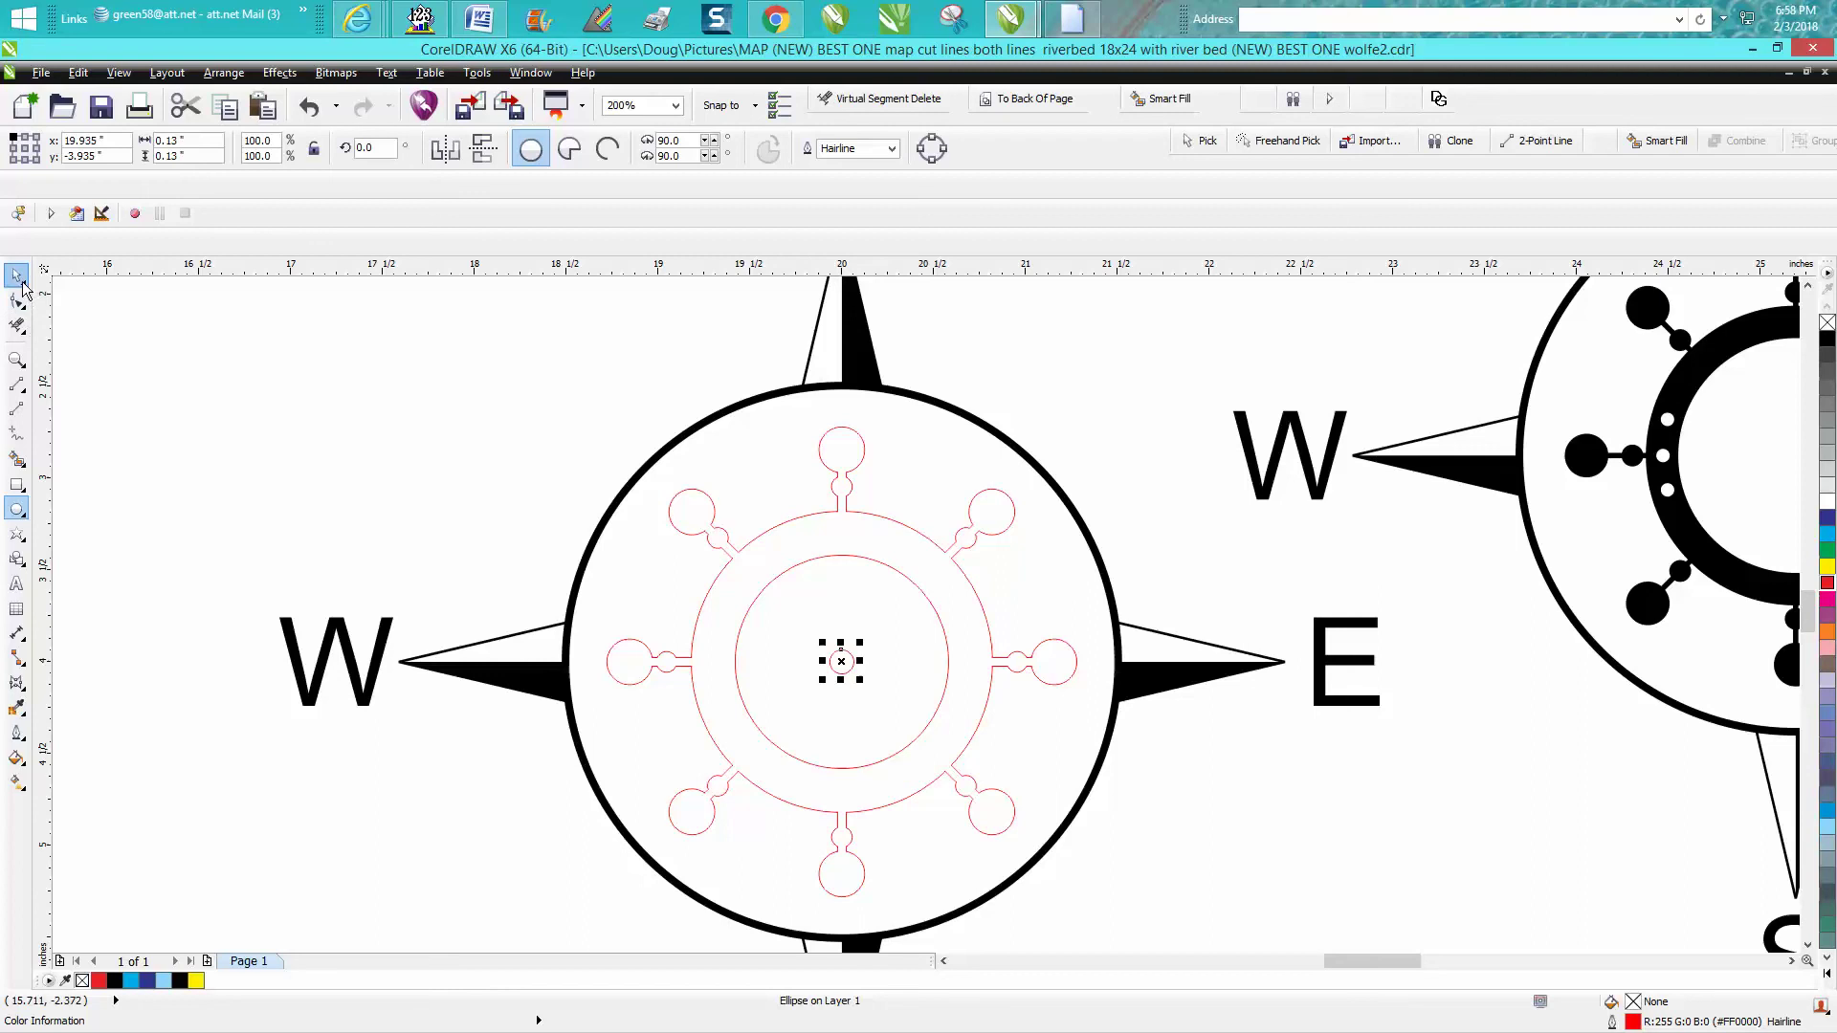
drag(849, 660, 717, 660)
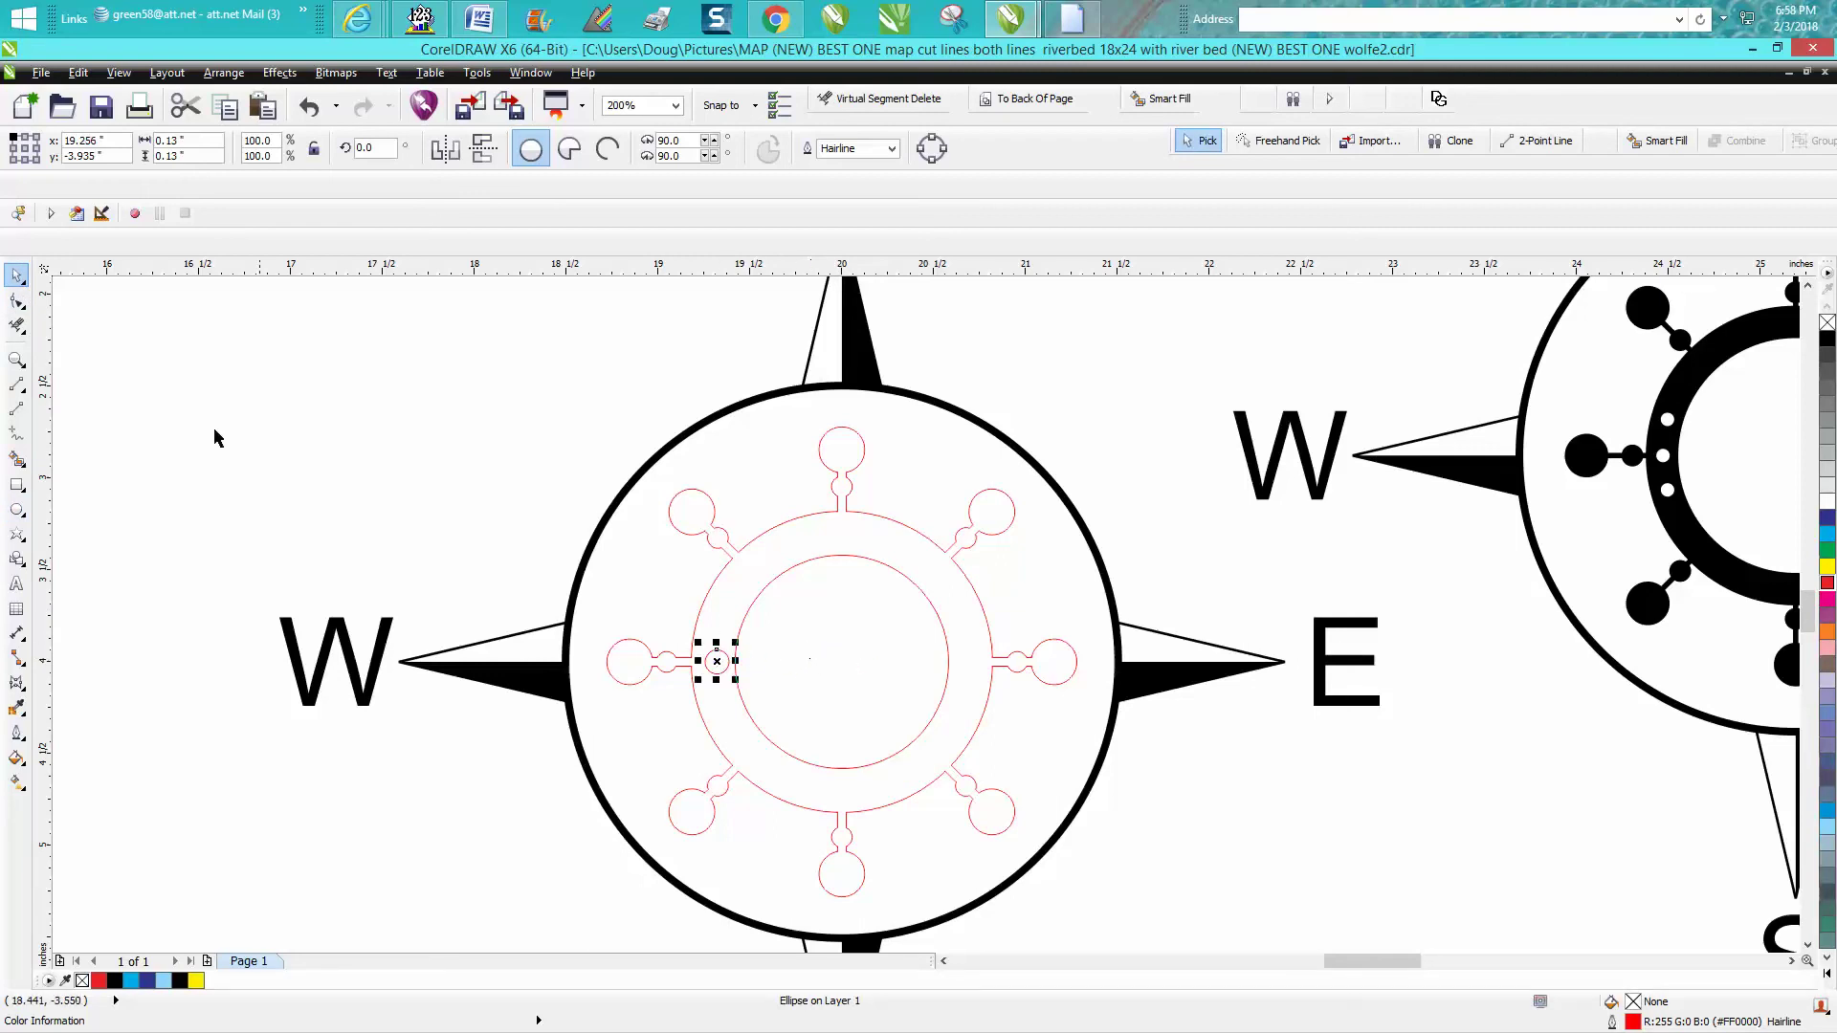
click(18, 360)
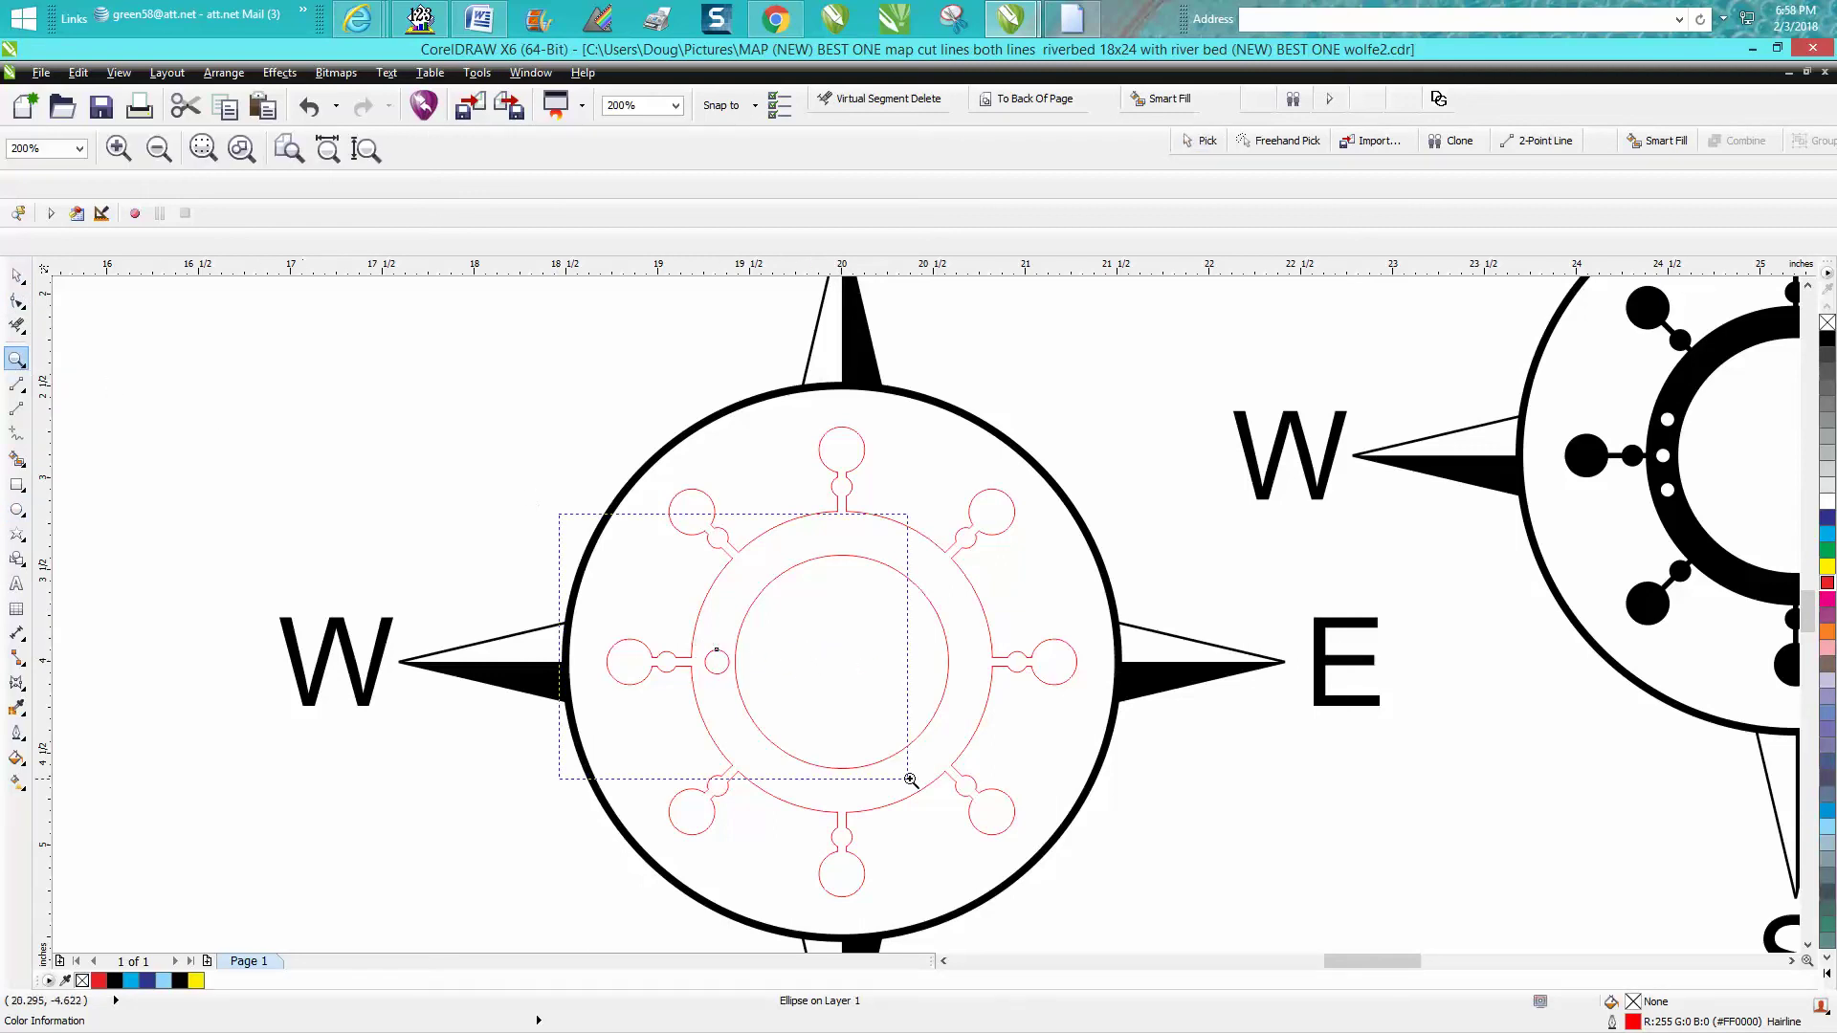
Nudge the small circle left then right so it sits just inside the ring's edge.
drag(554, 503, 911, 775)
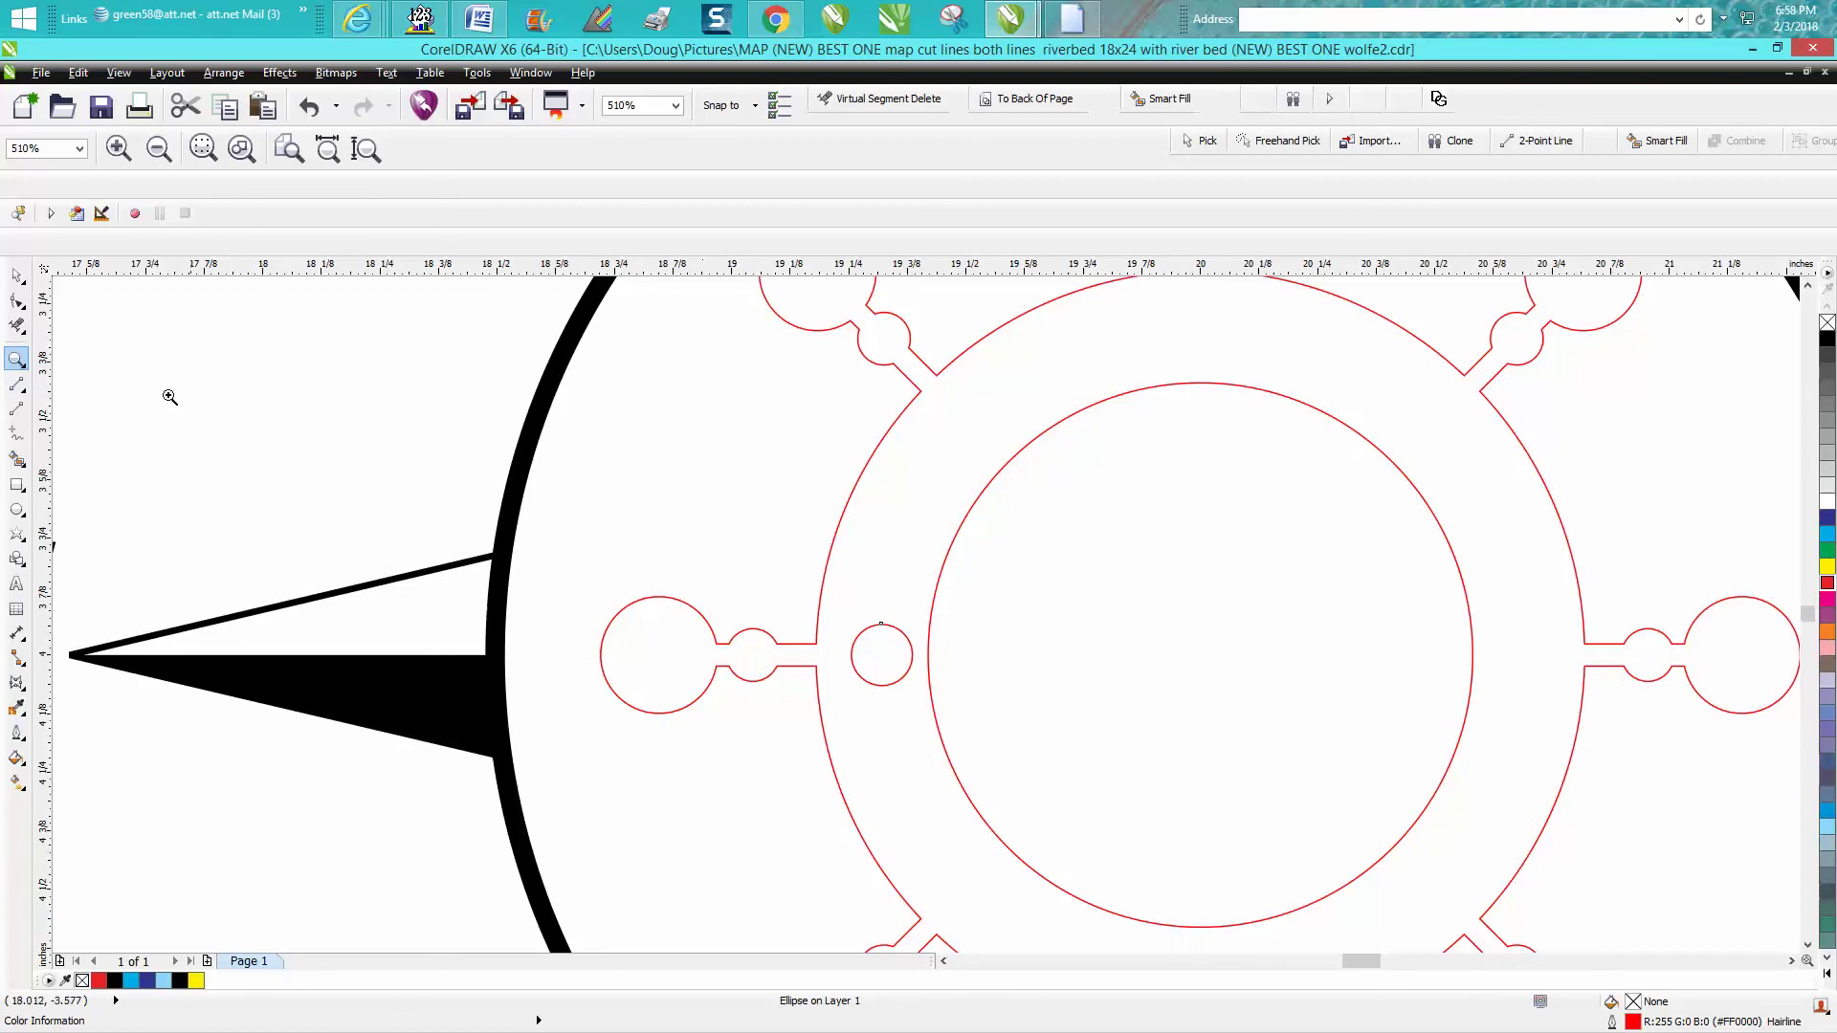
click(17, 275)
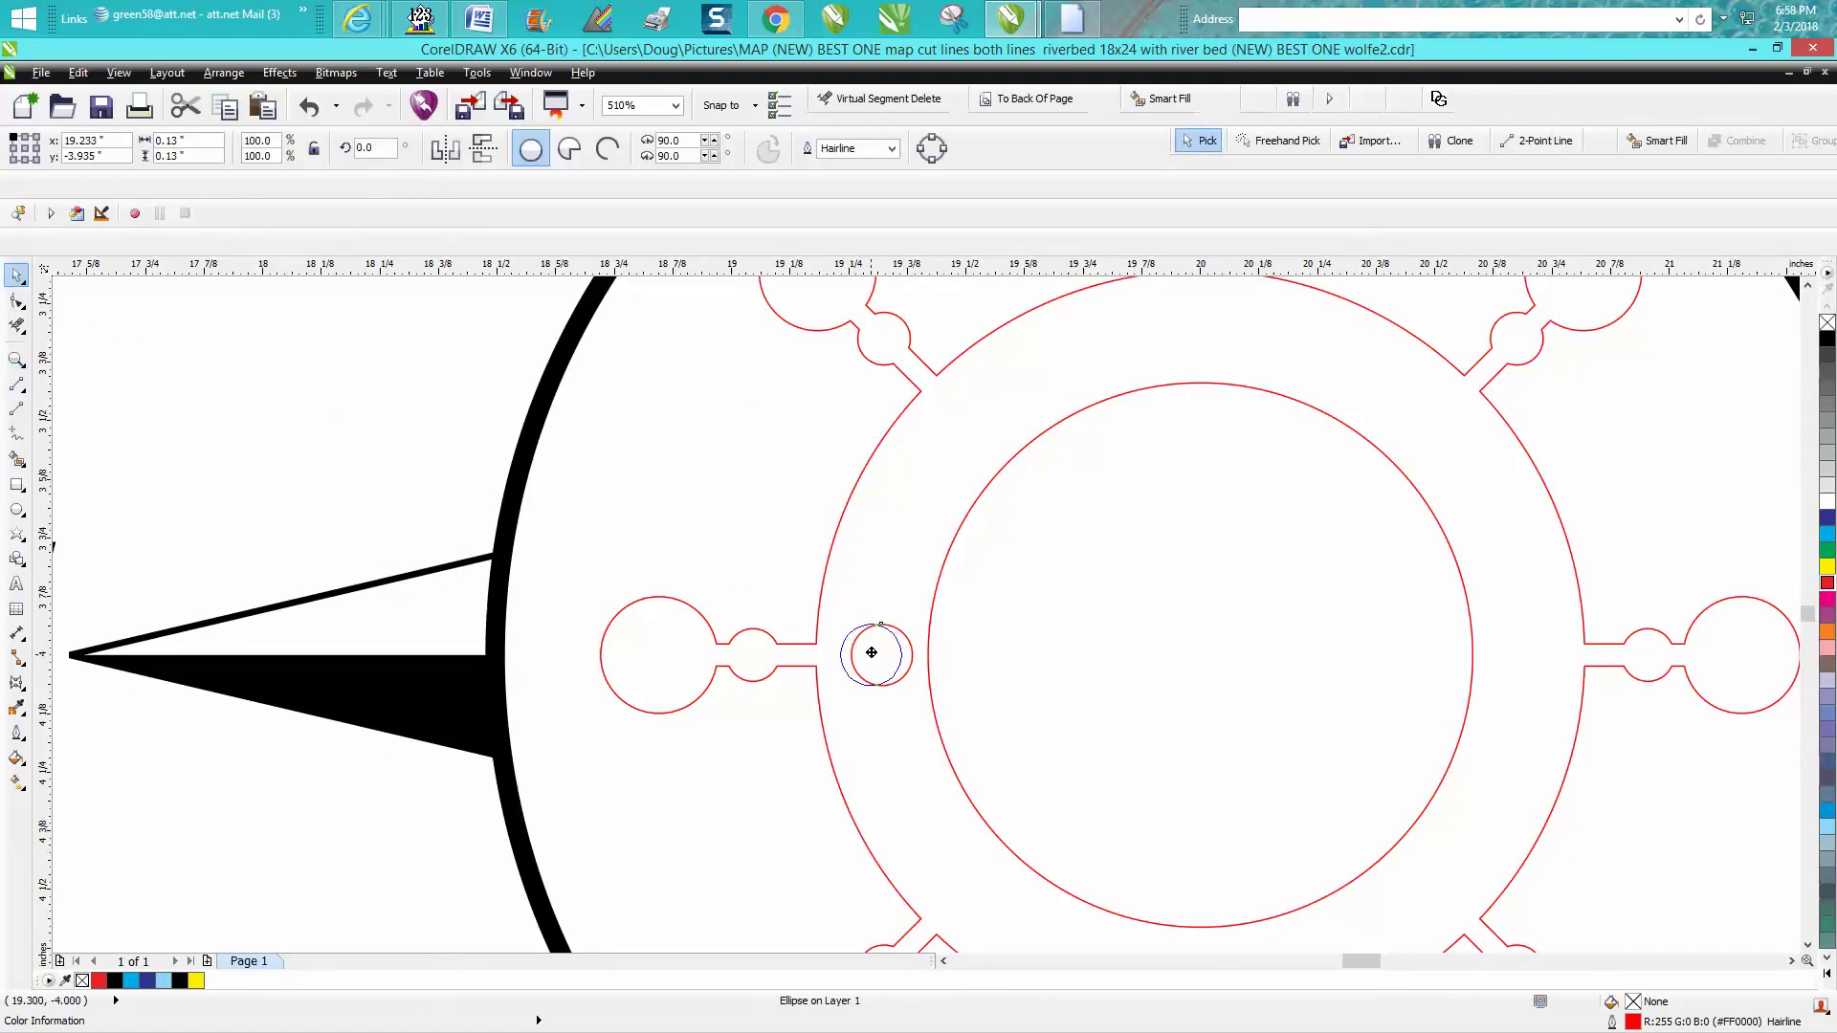
drag(878, 653, 870, 655)
click(488, 417)
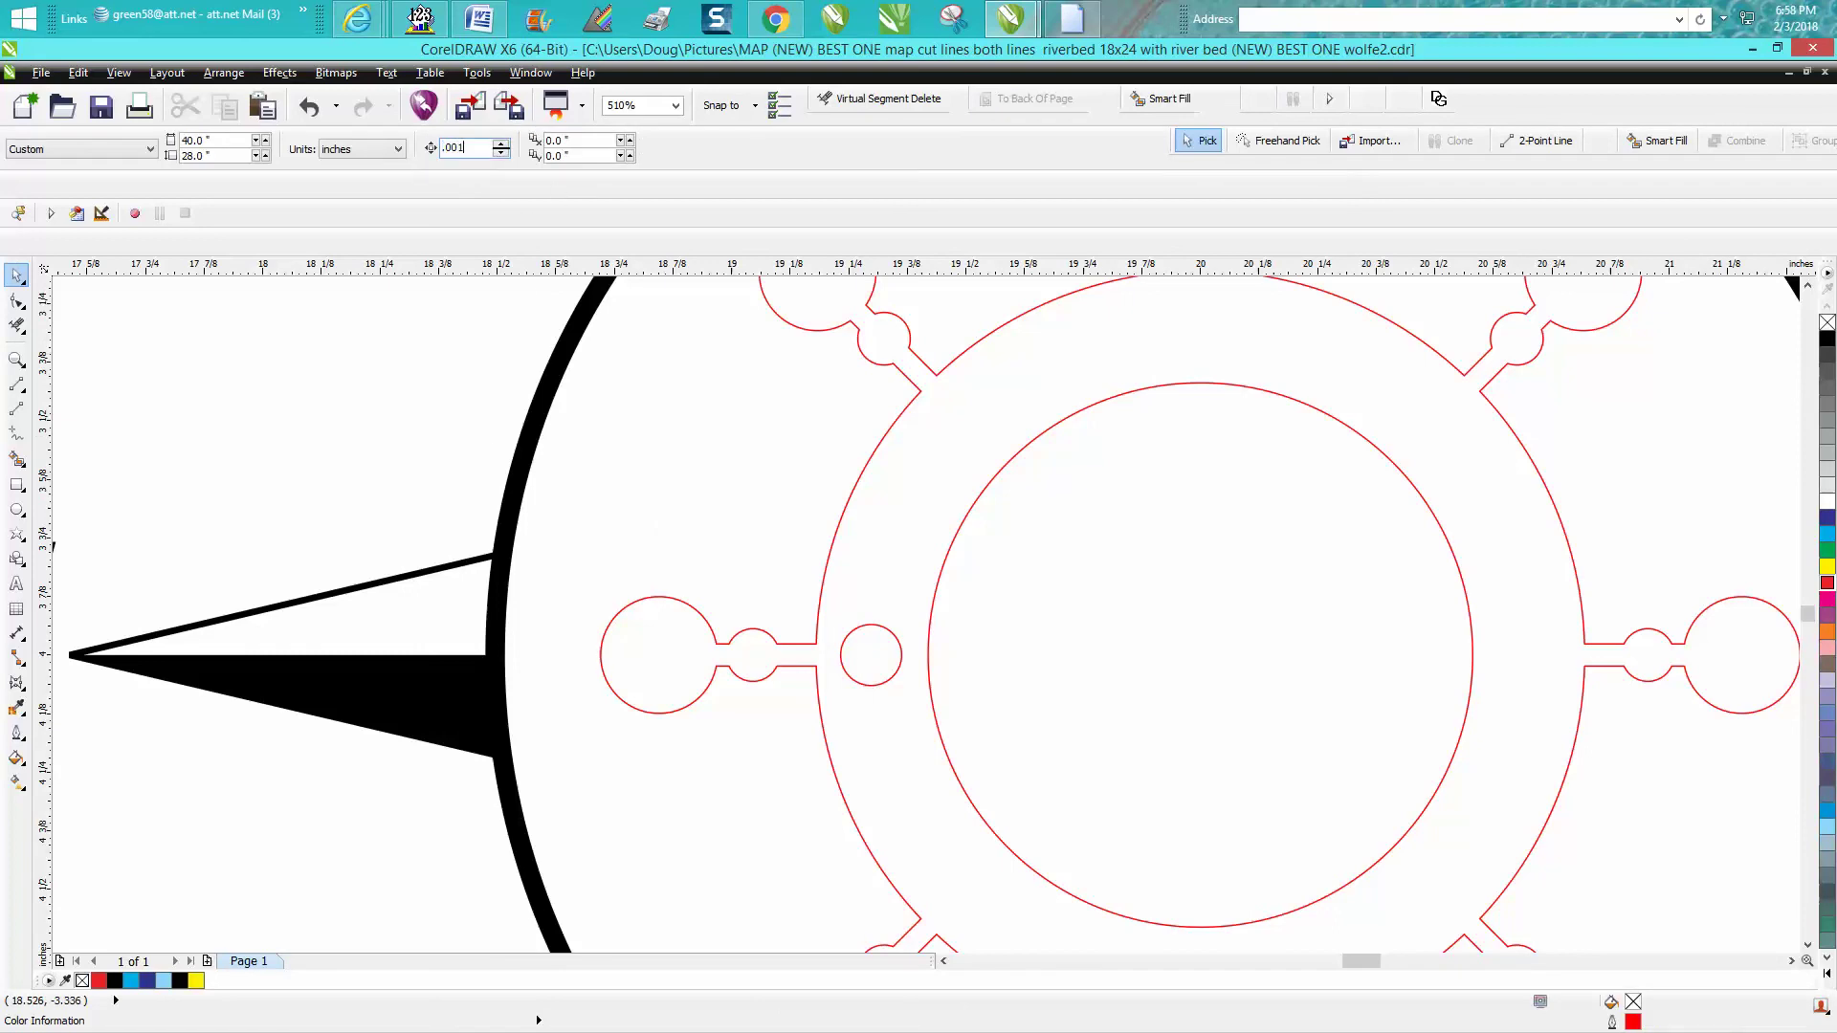
click(870, 627)
key(Right)
key(Right)
key(Right)
key(Right)
key(Right)
key(Right)
click(304, 364)
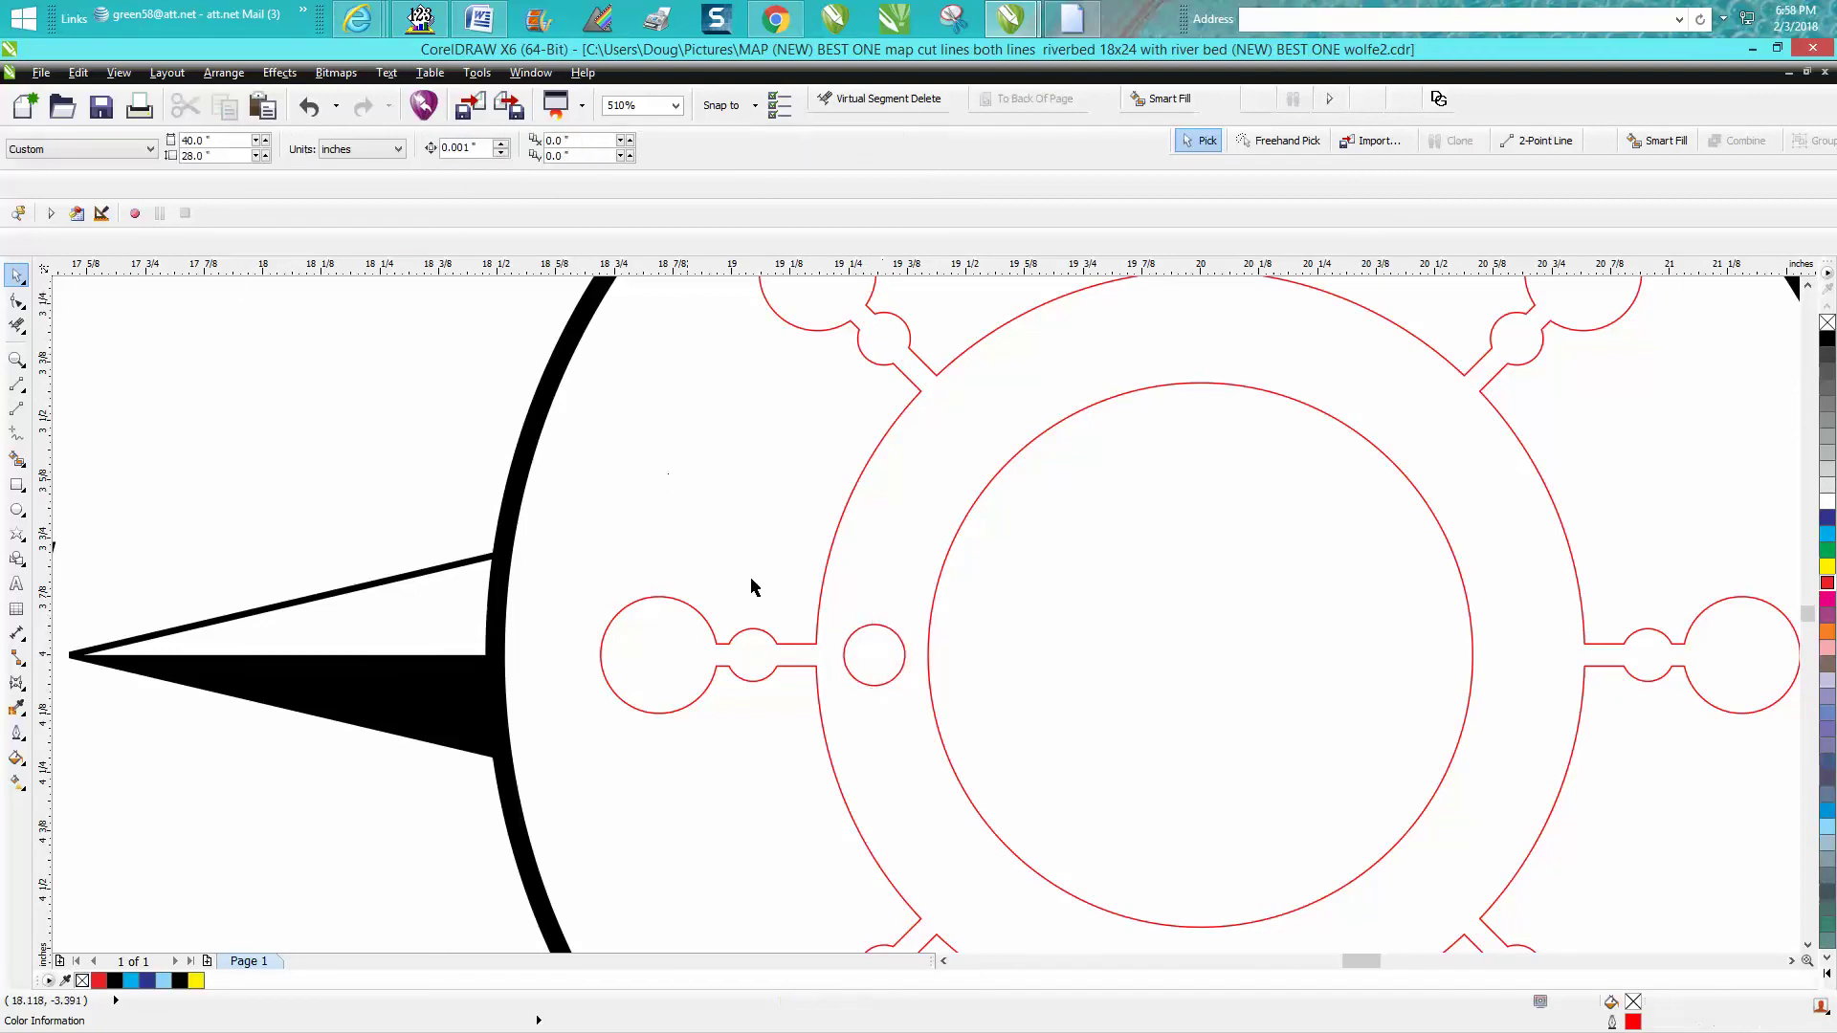
click(903, 648)
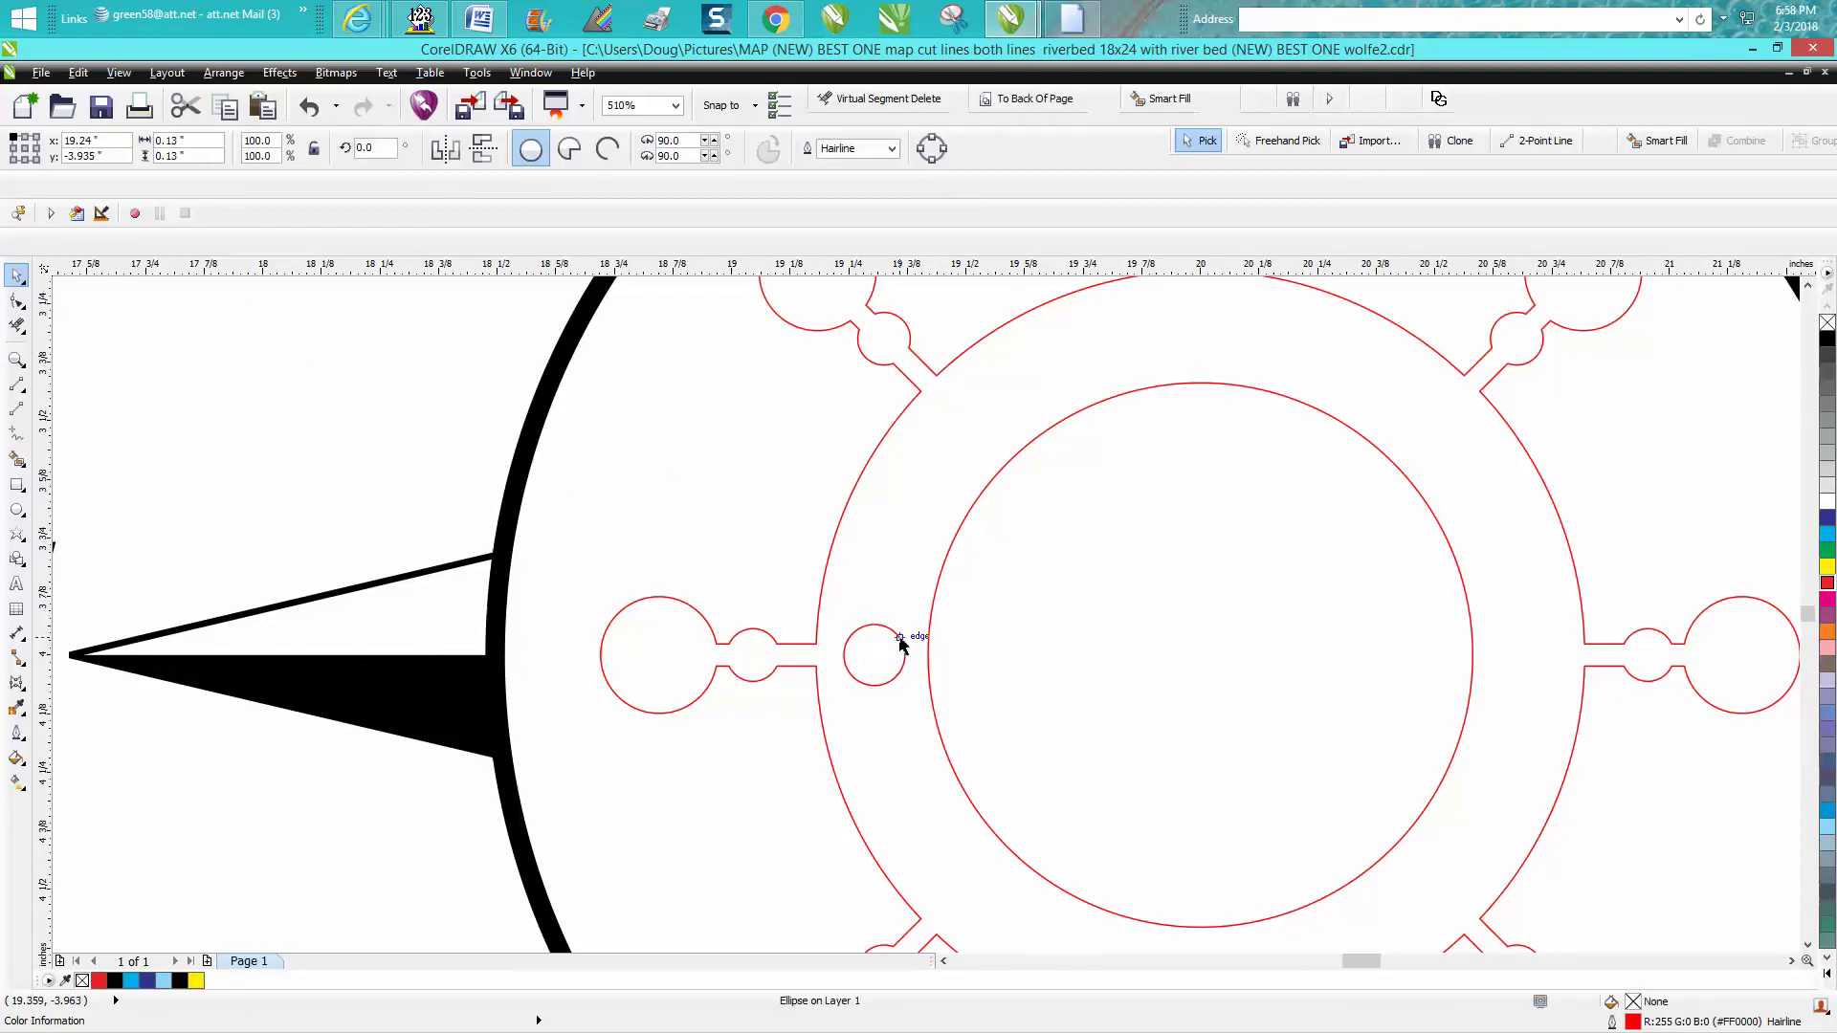
Rotate a copy of the small circle 15° around the wheel's centre.
click(876, 632)
click(875, 655)
drag(873, 655, 1209, 653)
click(383, 150)
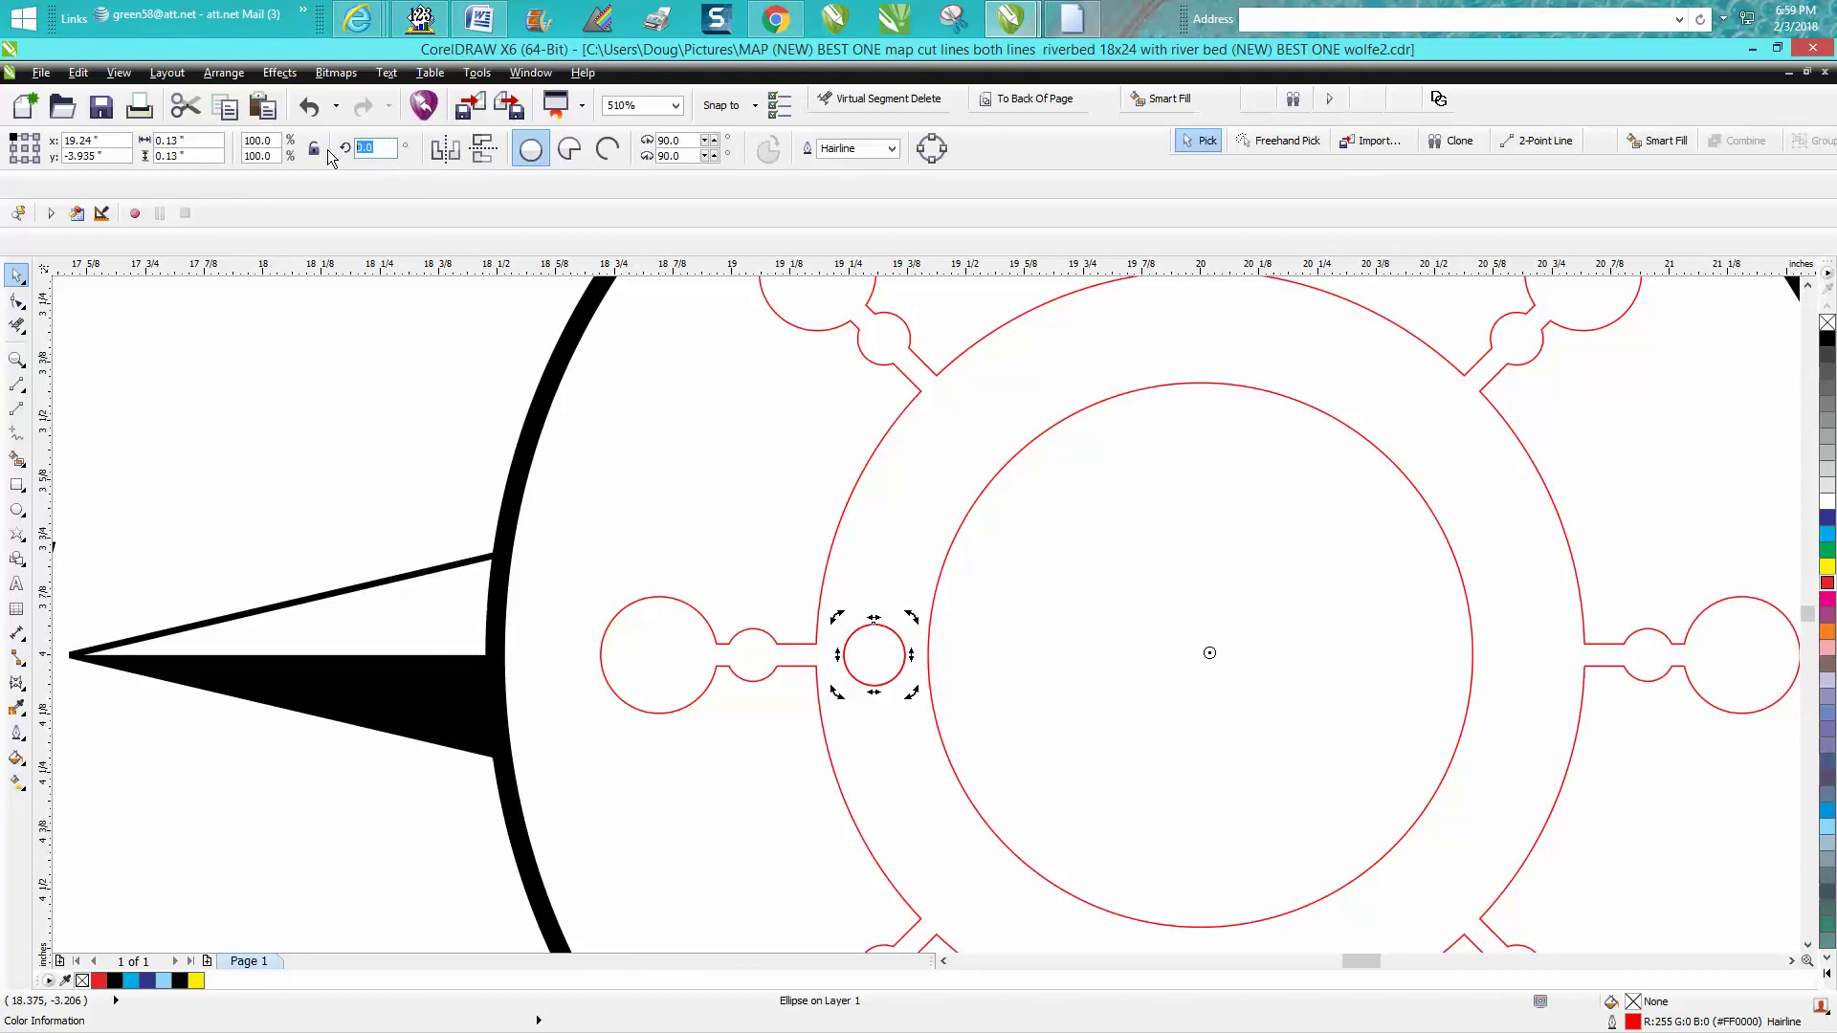
text(15)
key(Return)
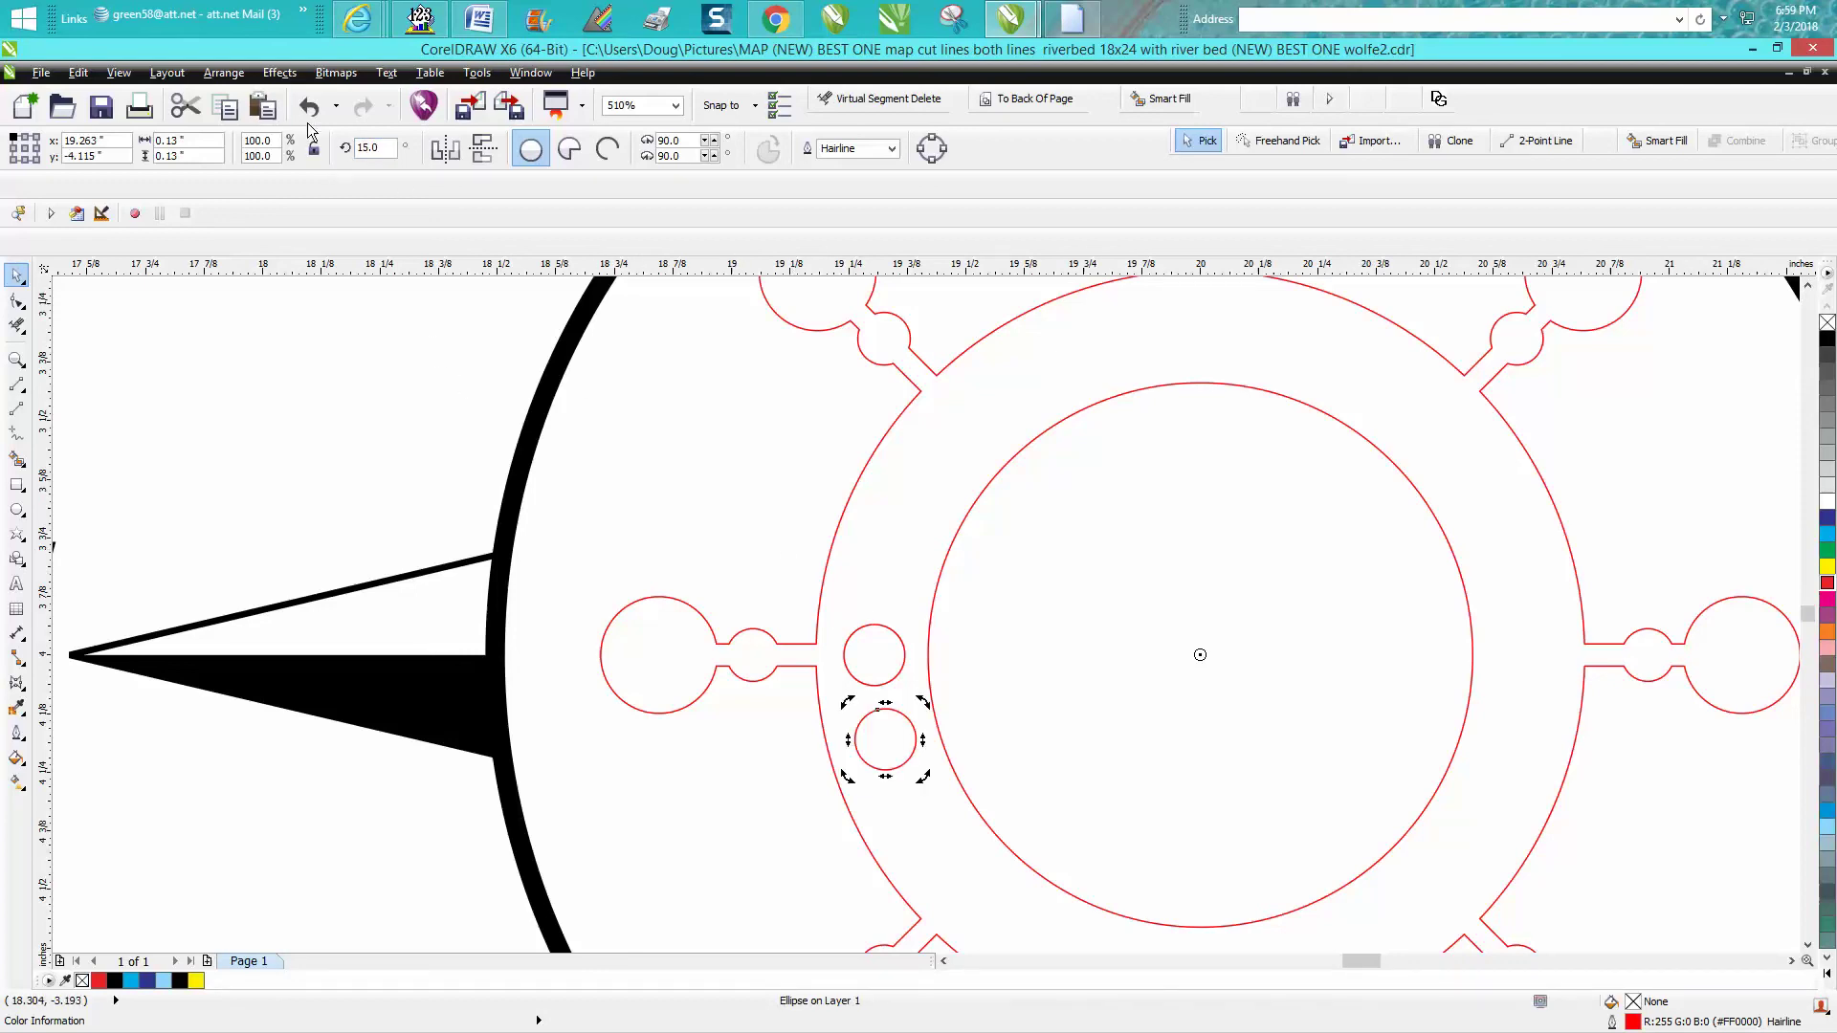
Undo a stray copy, then add a 345° rotated copy above the original circle.
click(901, 640)
drag(893, 655, 1060, 654)
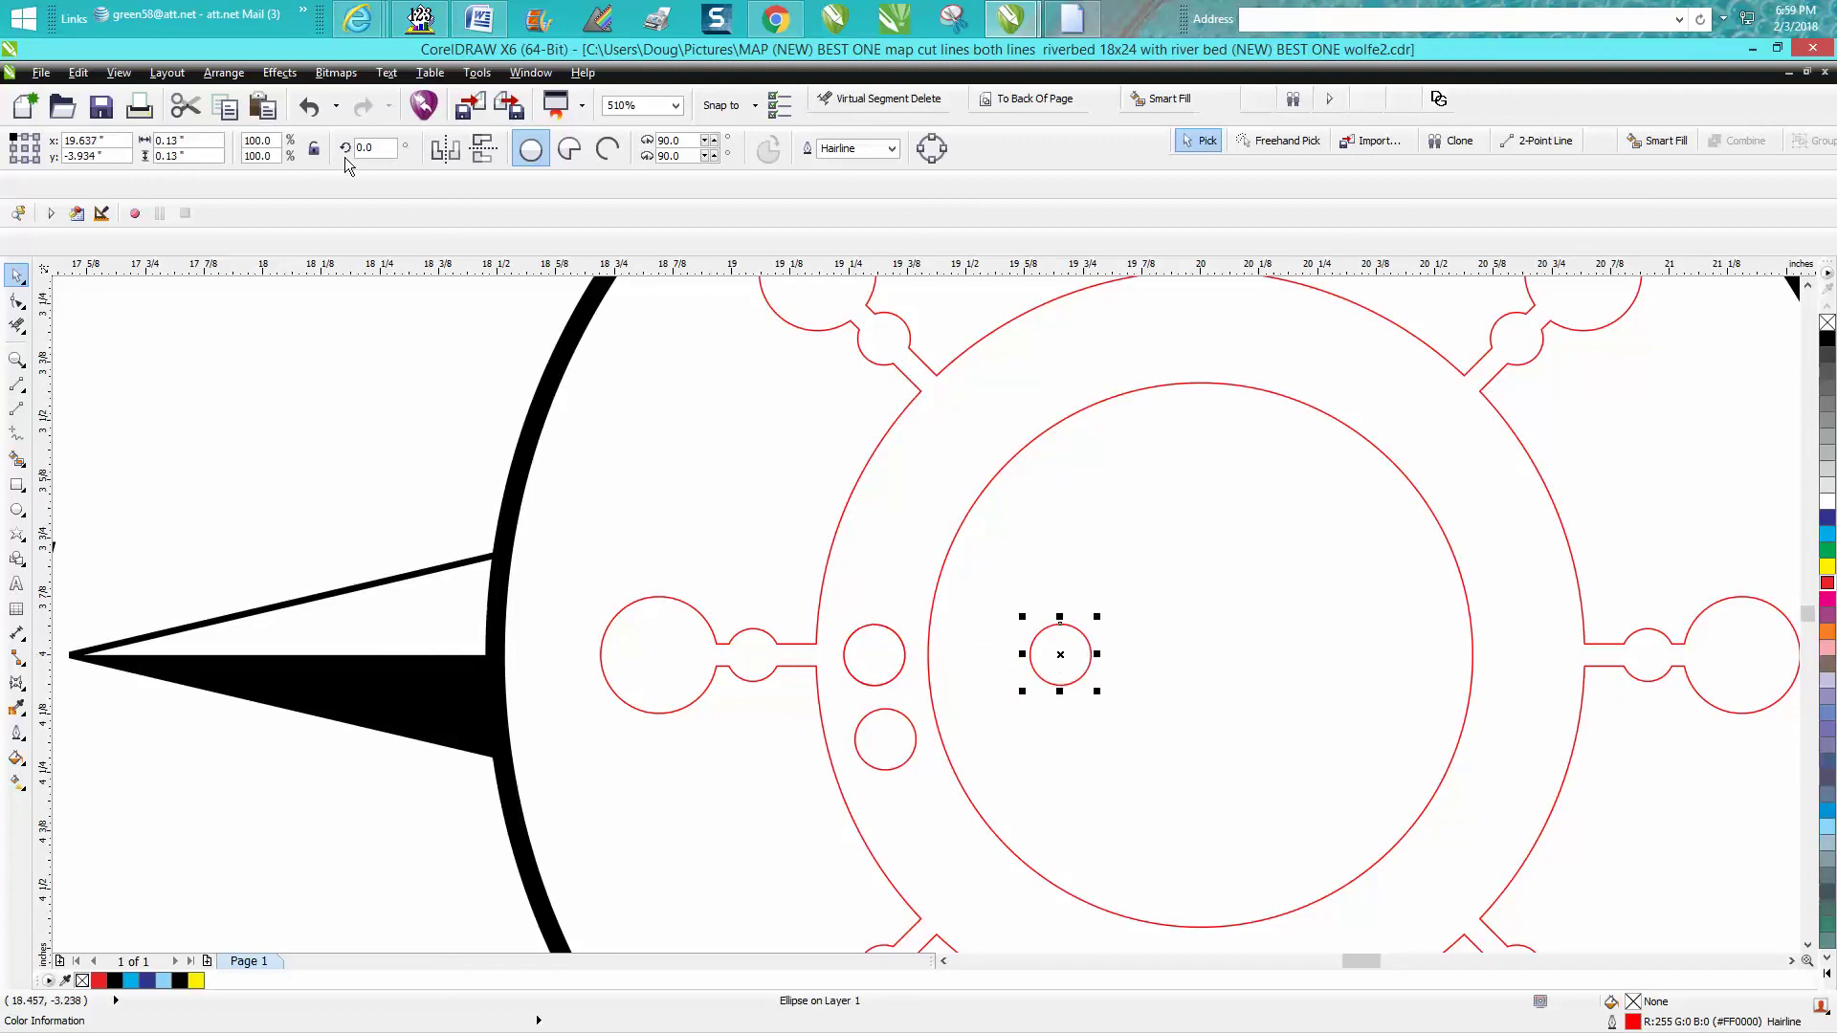
click(308, 106)
click(874, 655)
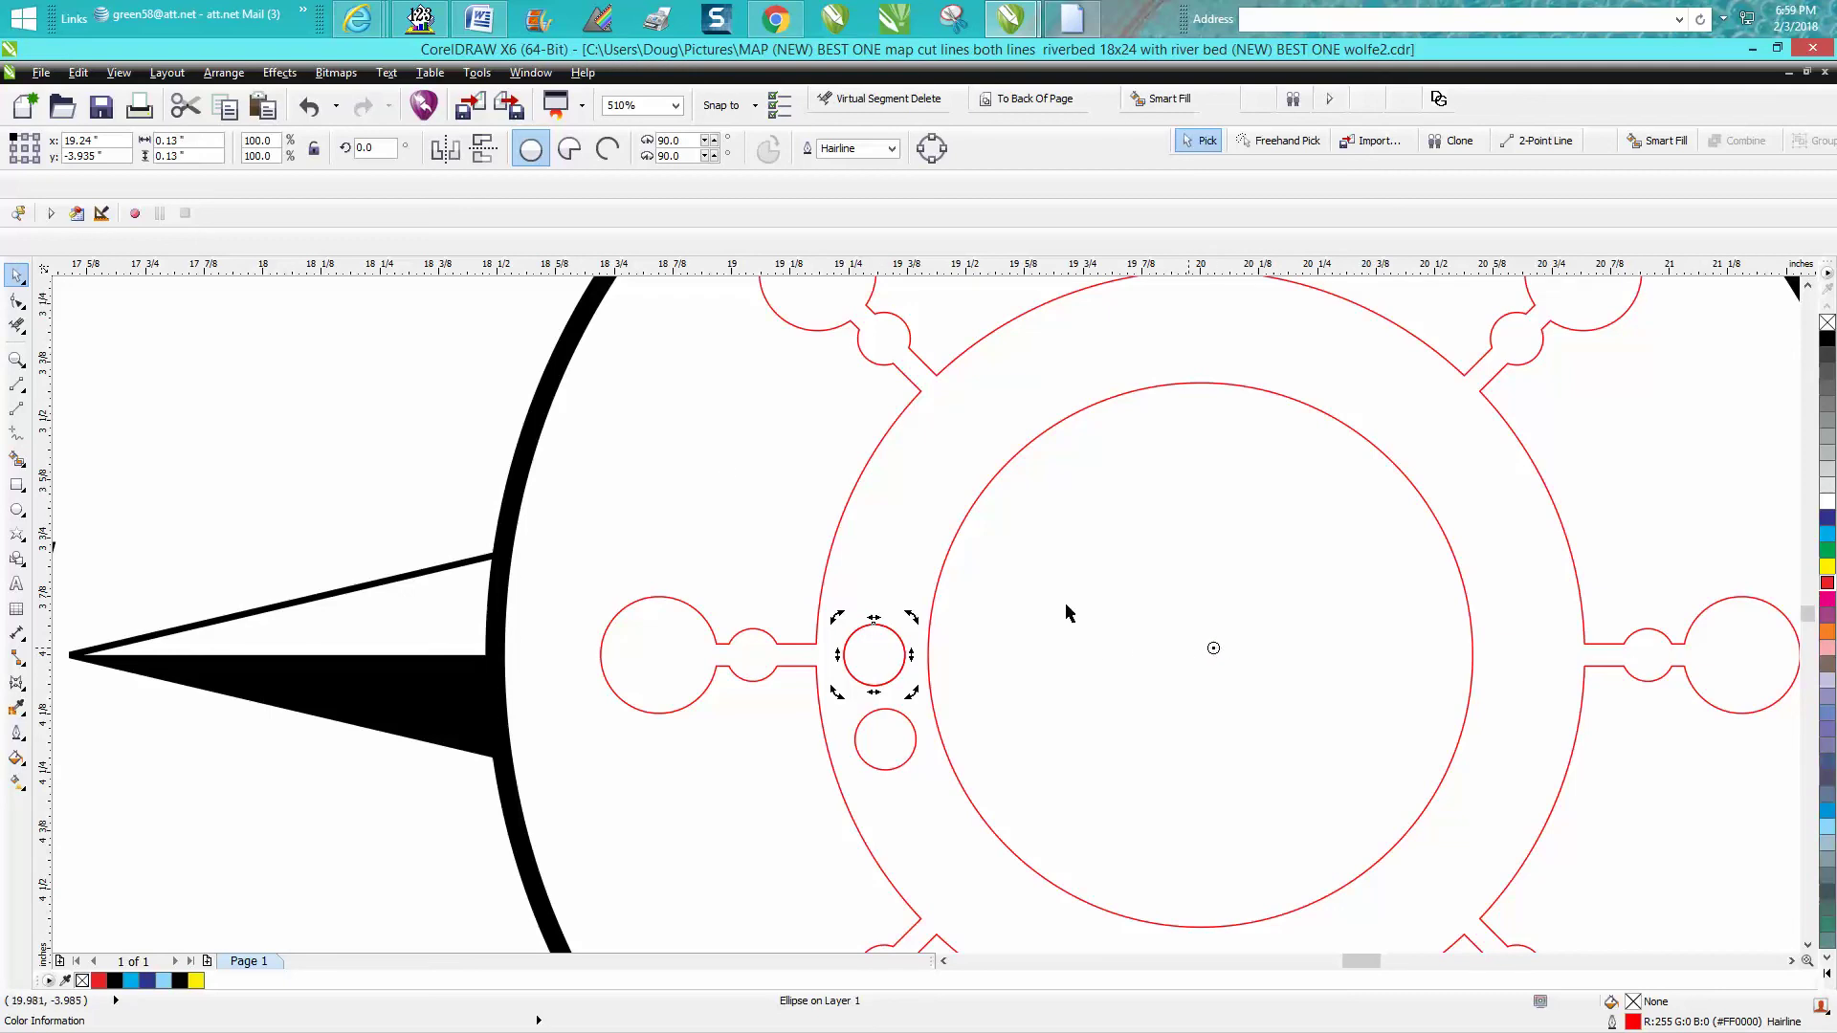
click(359, 150)
text(345)
key(Return)
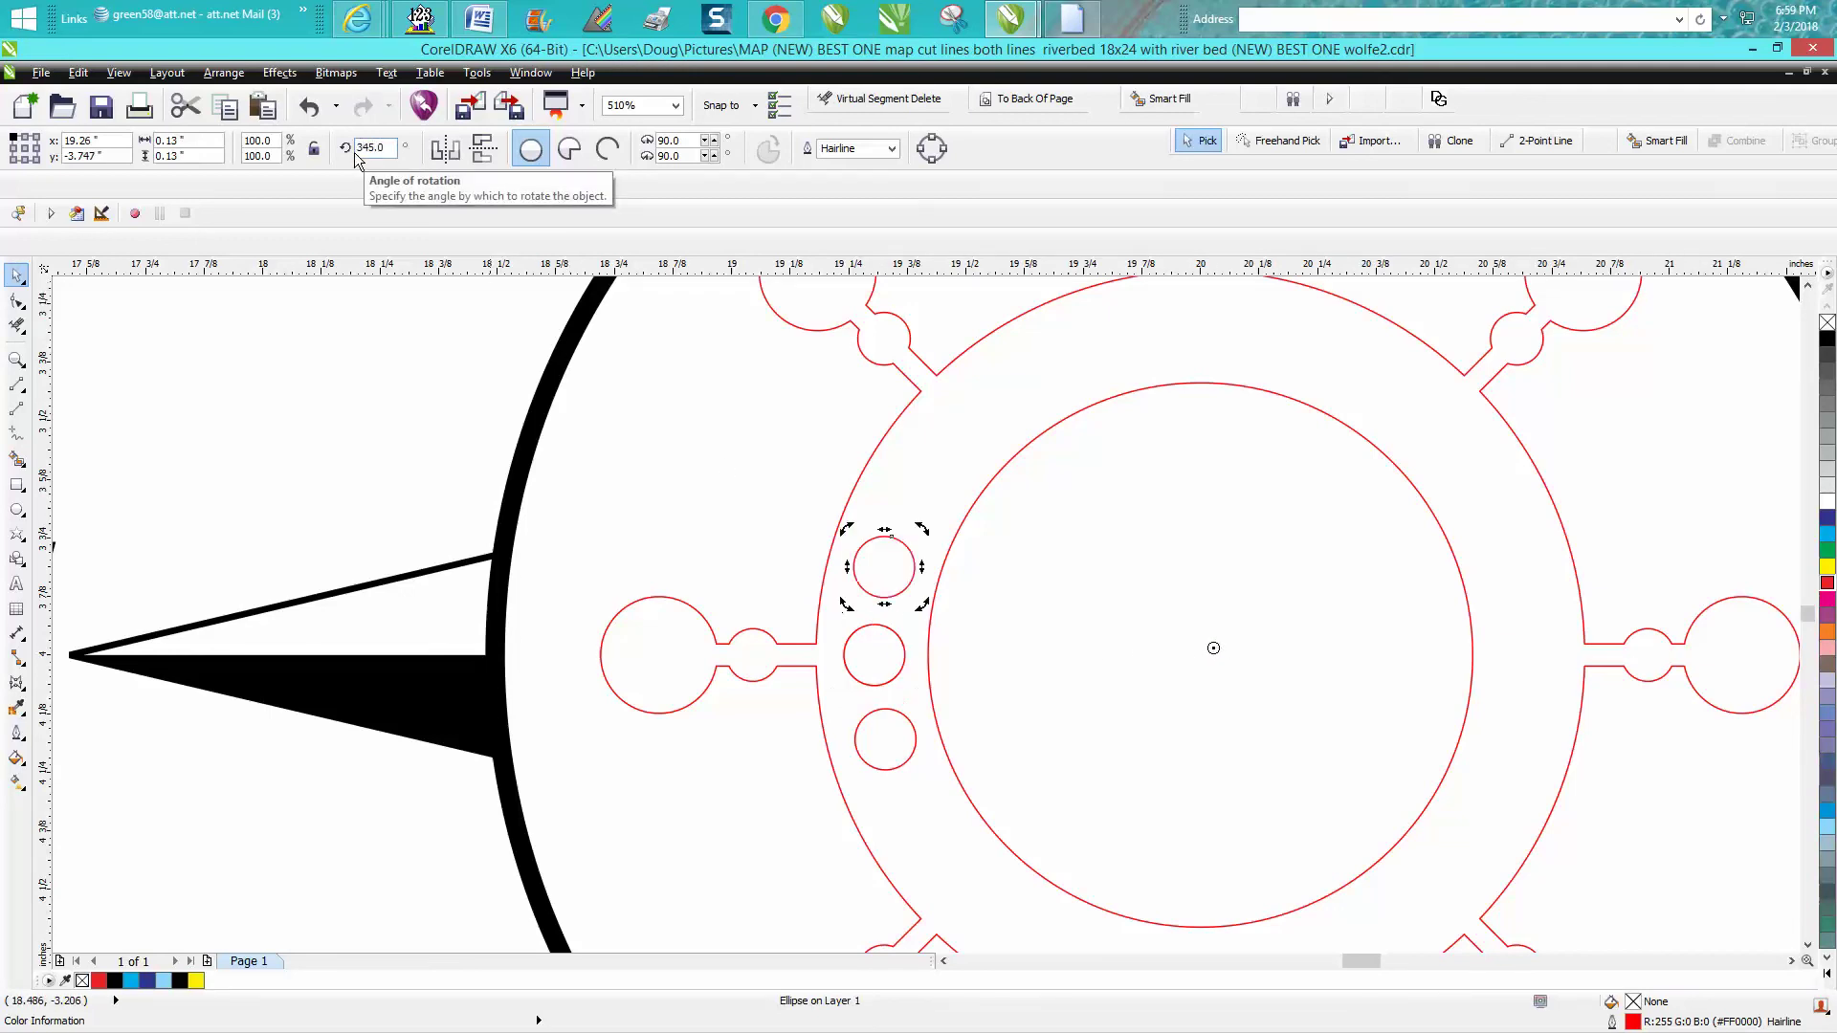
click(428, 403)
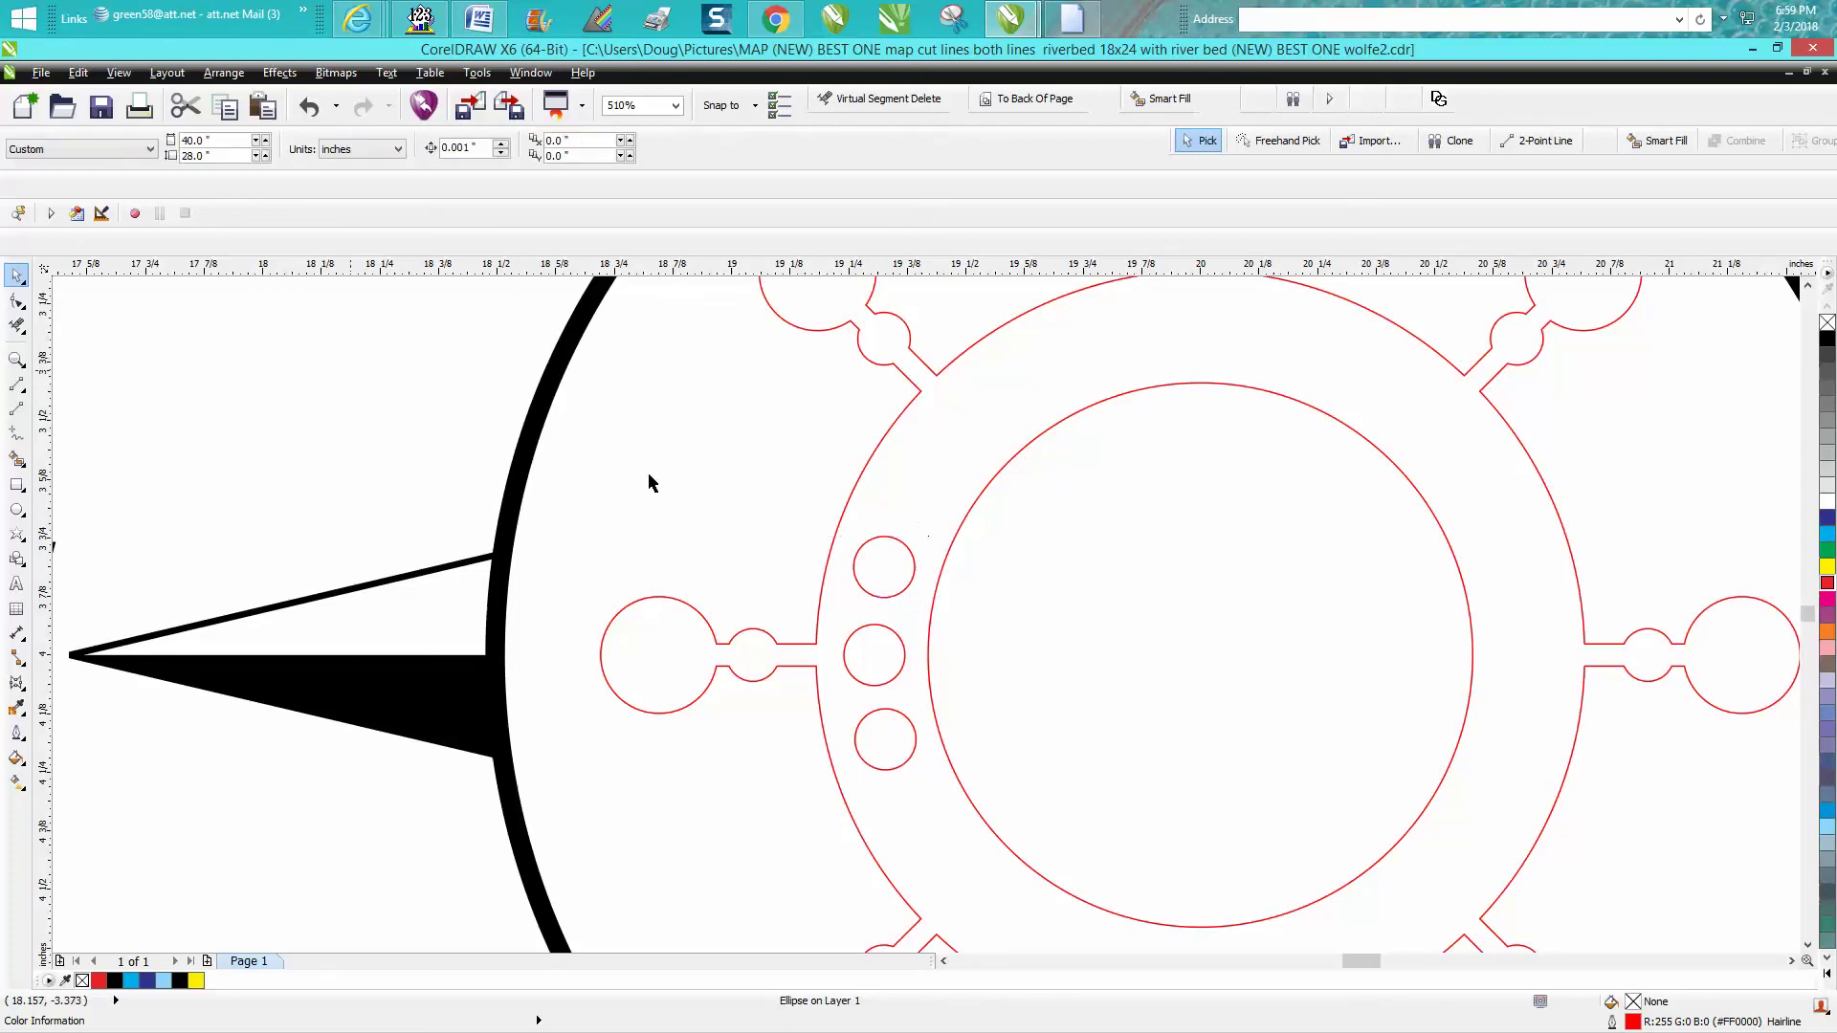
Group the three holes and rotate a copy 180° to the ring's right side.
drag(753, 497, 965, 813)
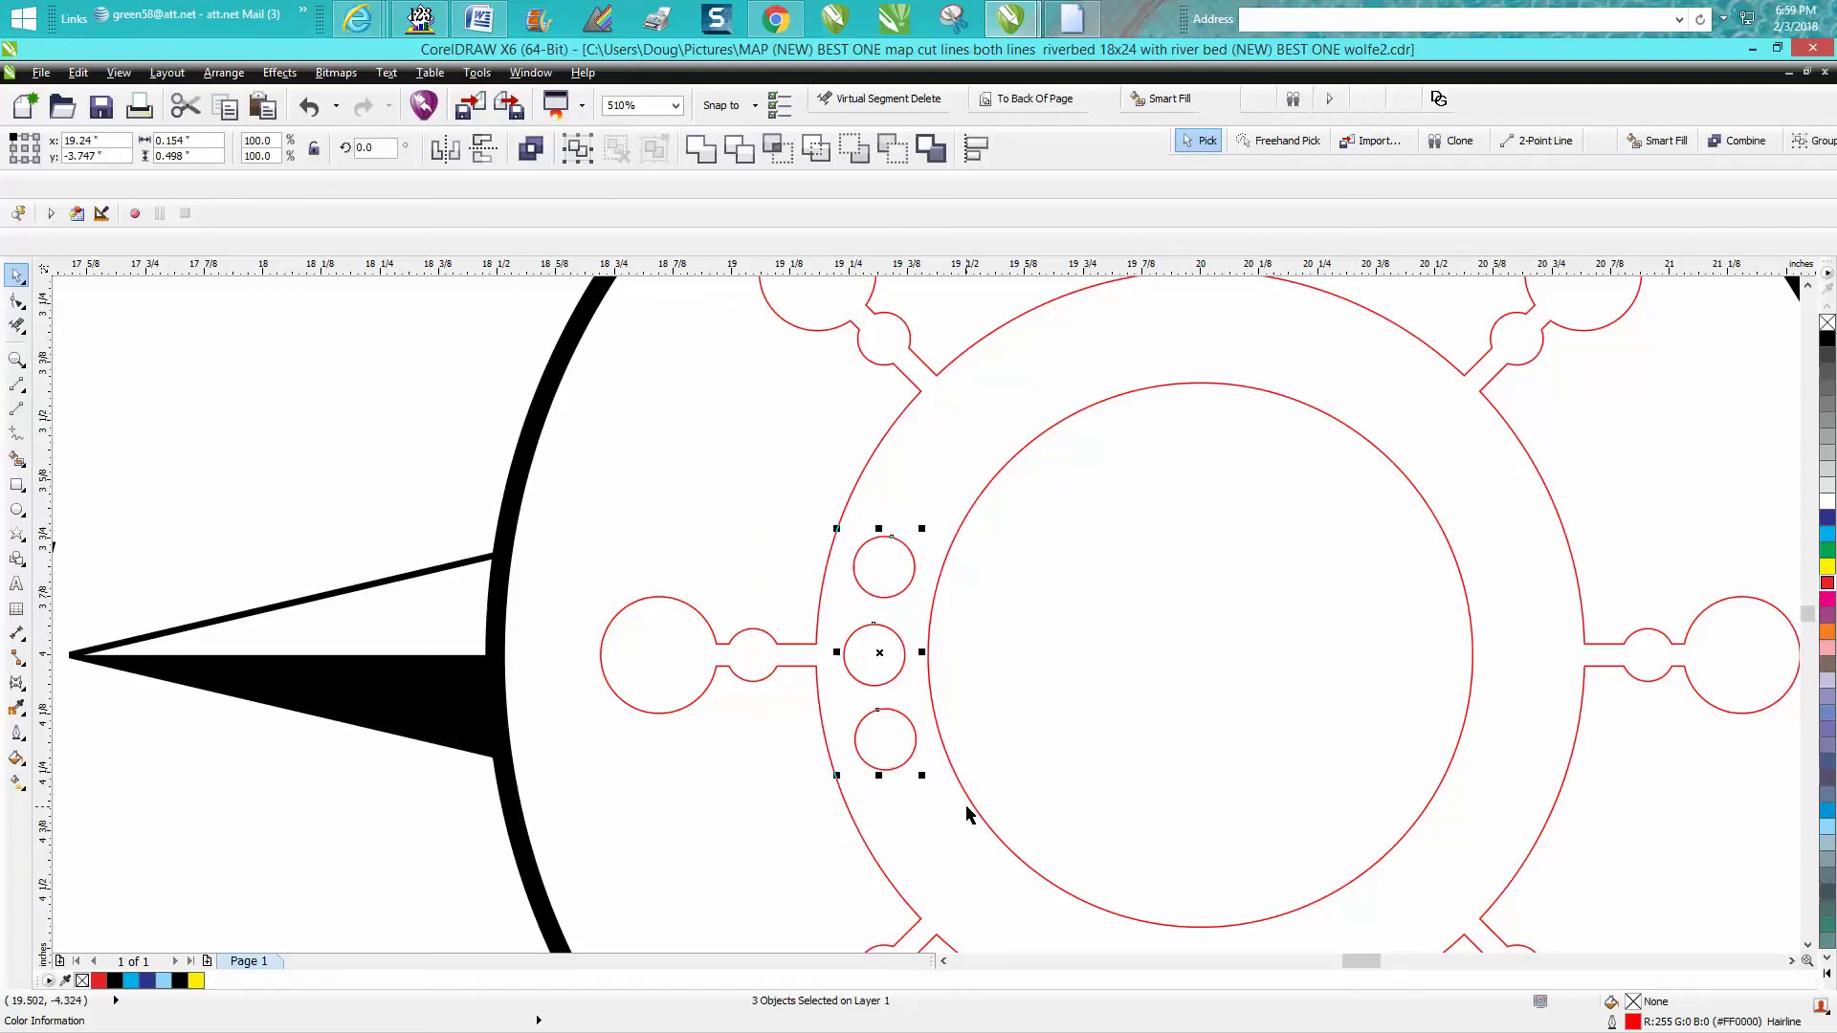
key(ctrl+g)
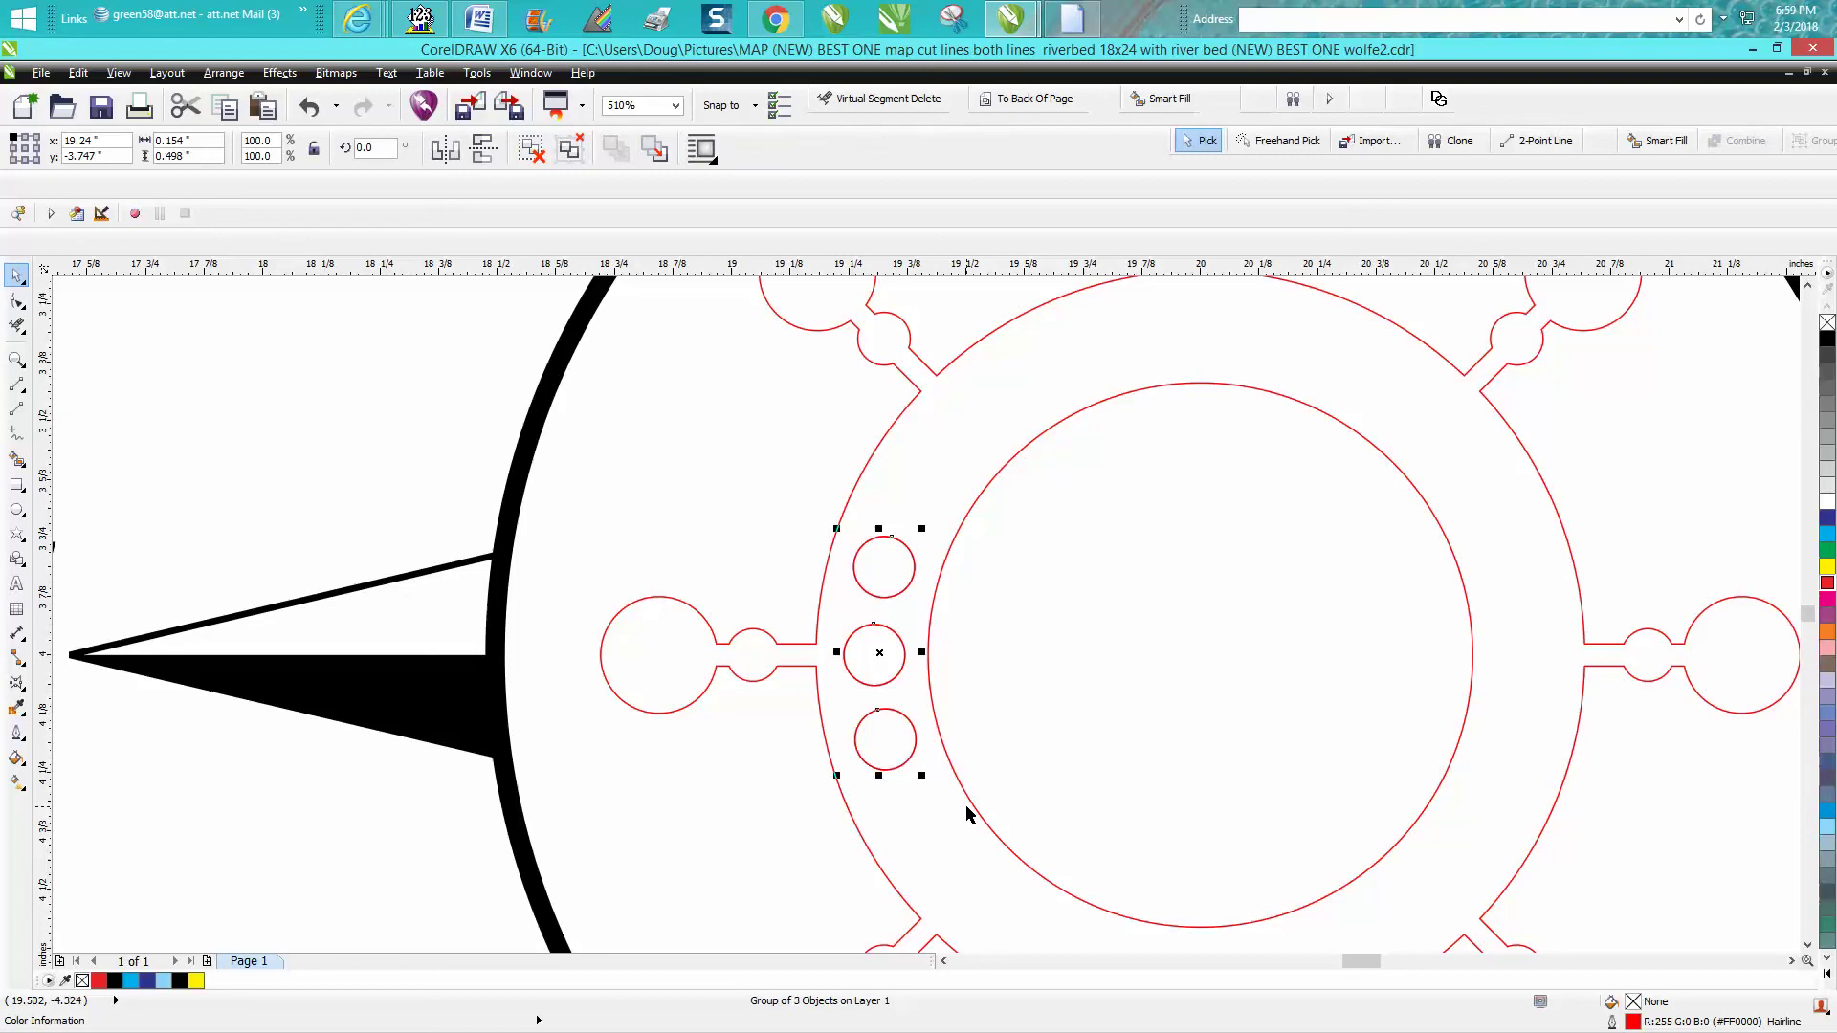
click(878, 653)
drag(880, 652, 1201, 655)
text(180)
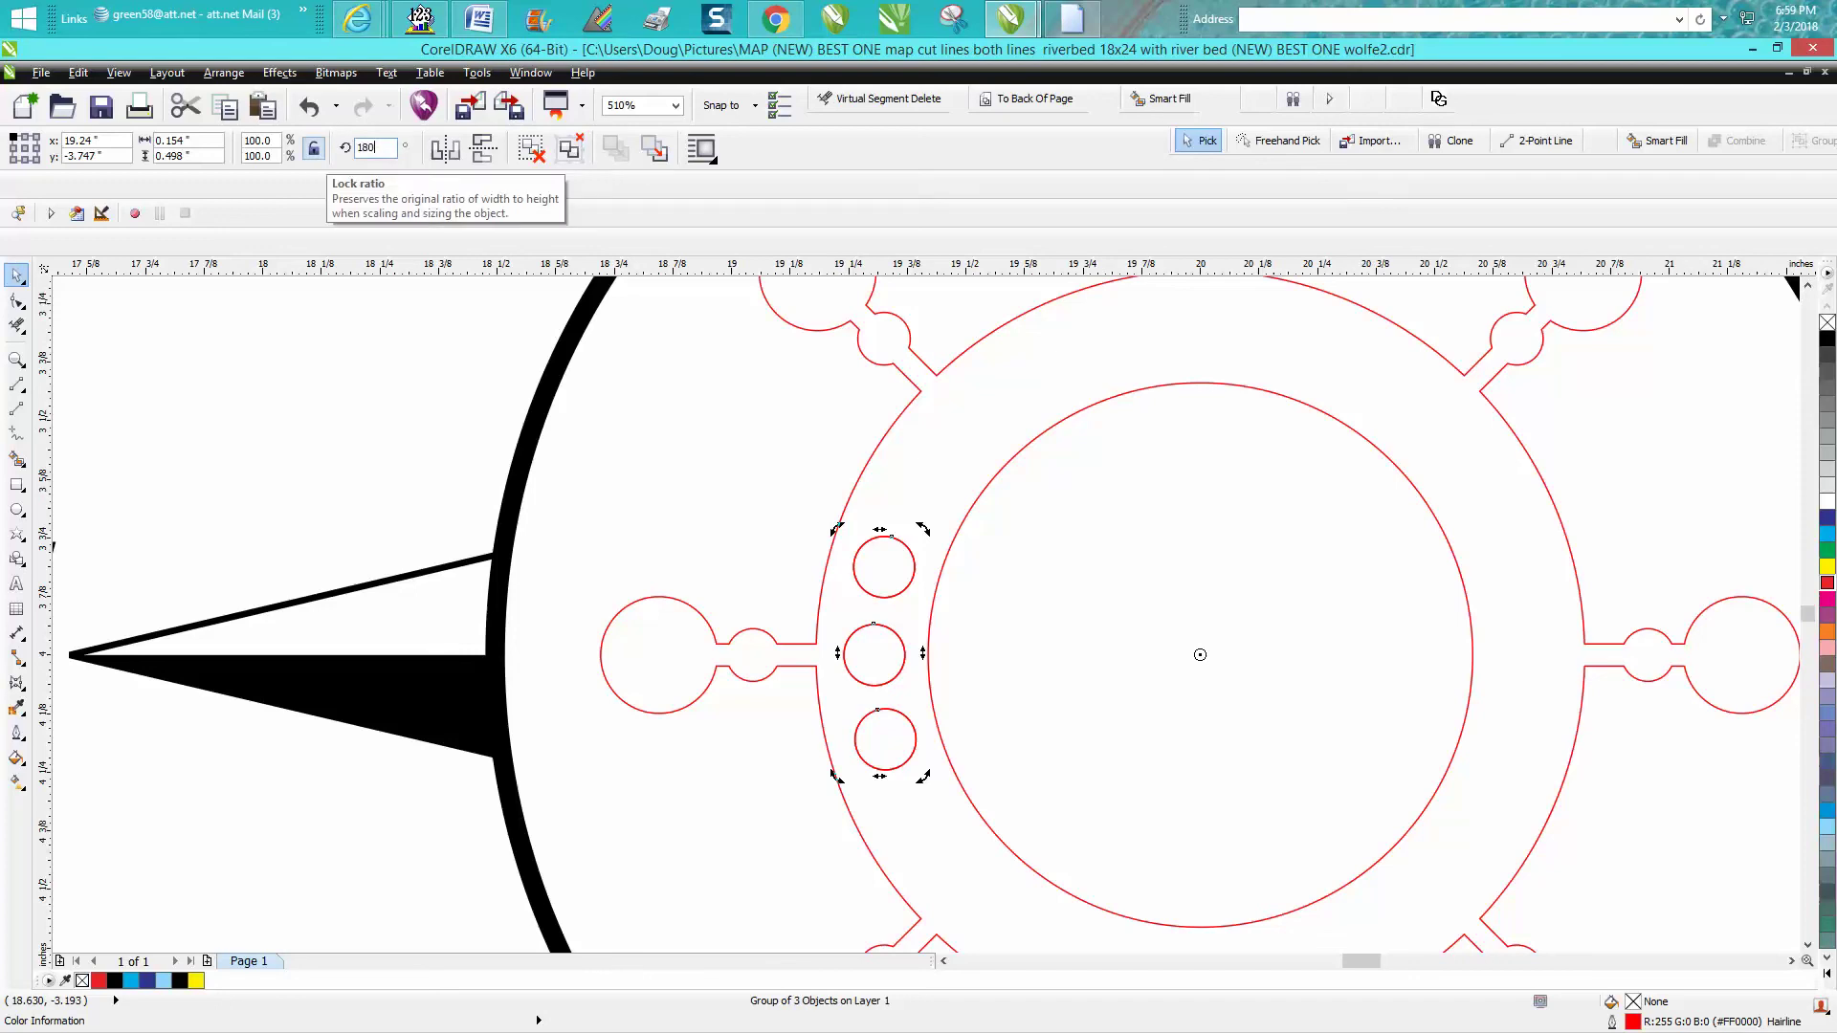
text(0.0)
key(Return)
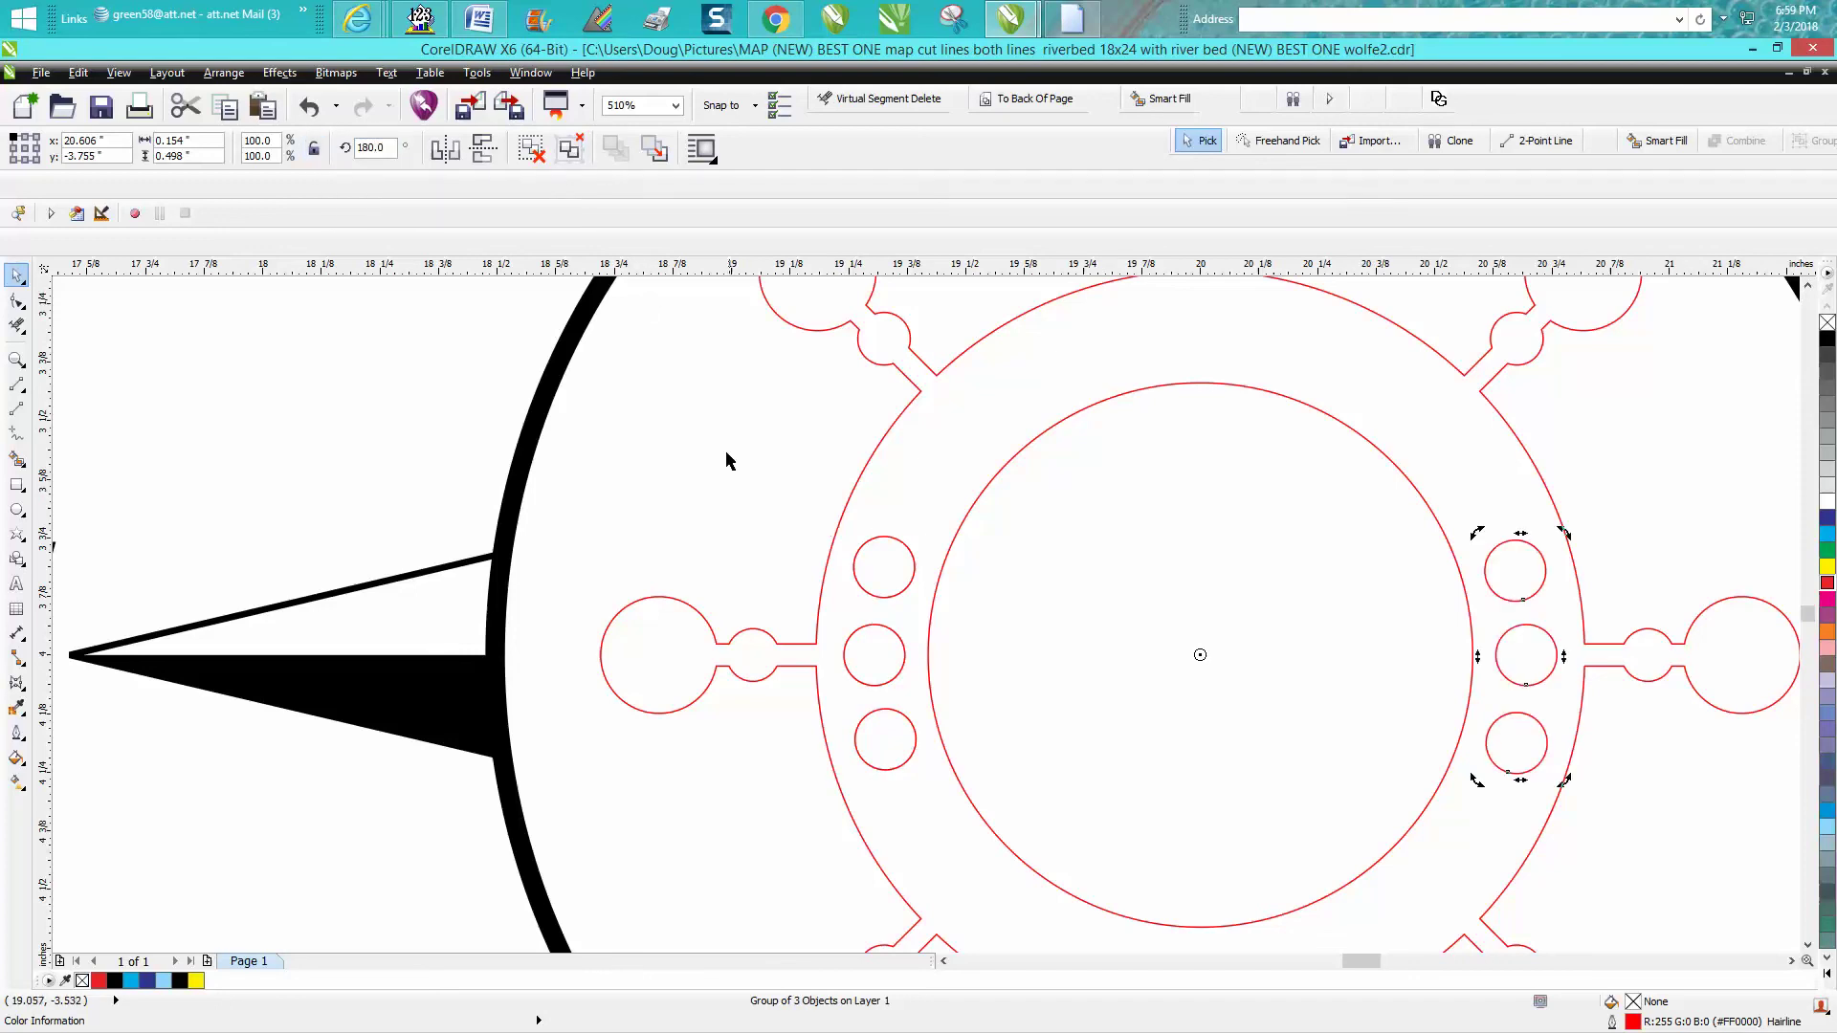
scroll(720, 459, down, 4)
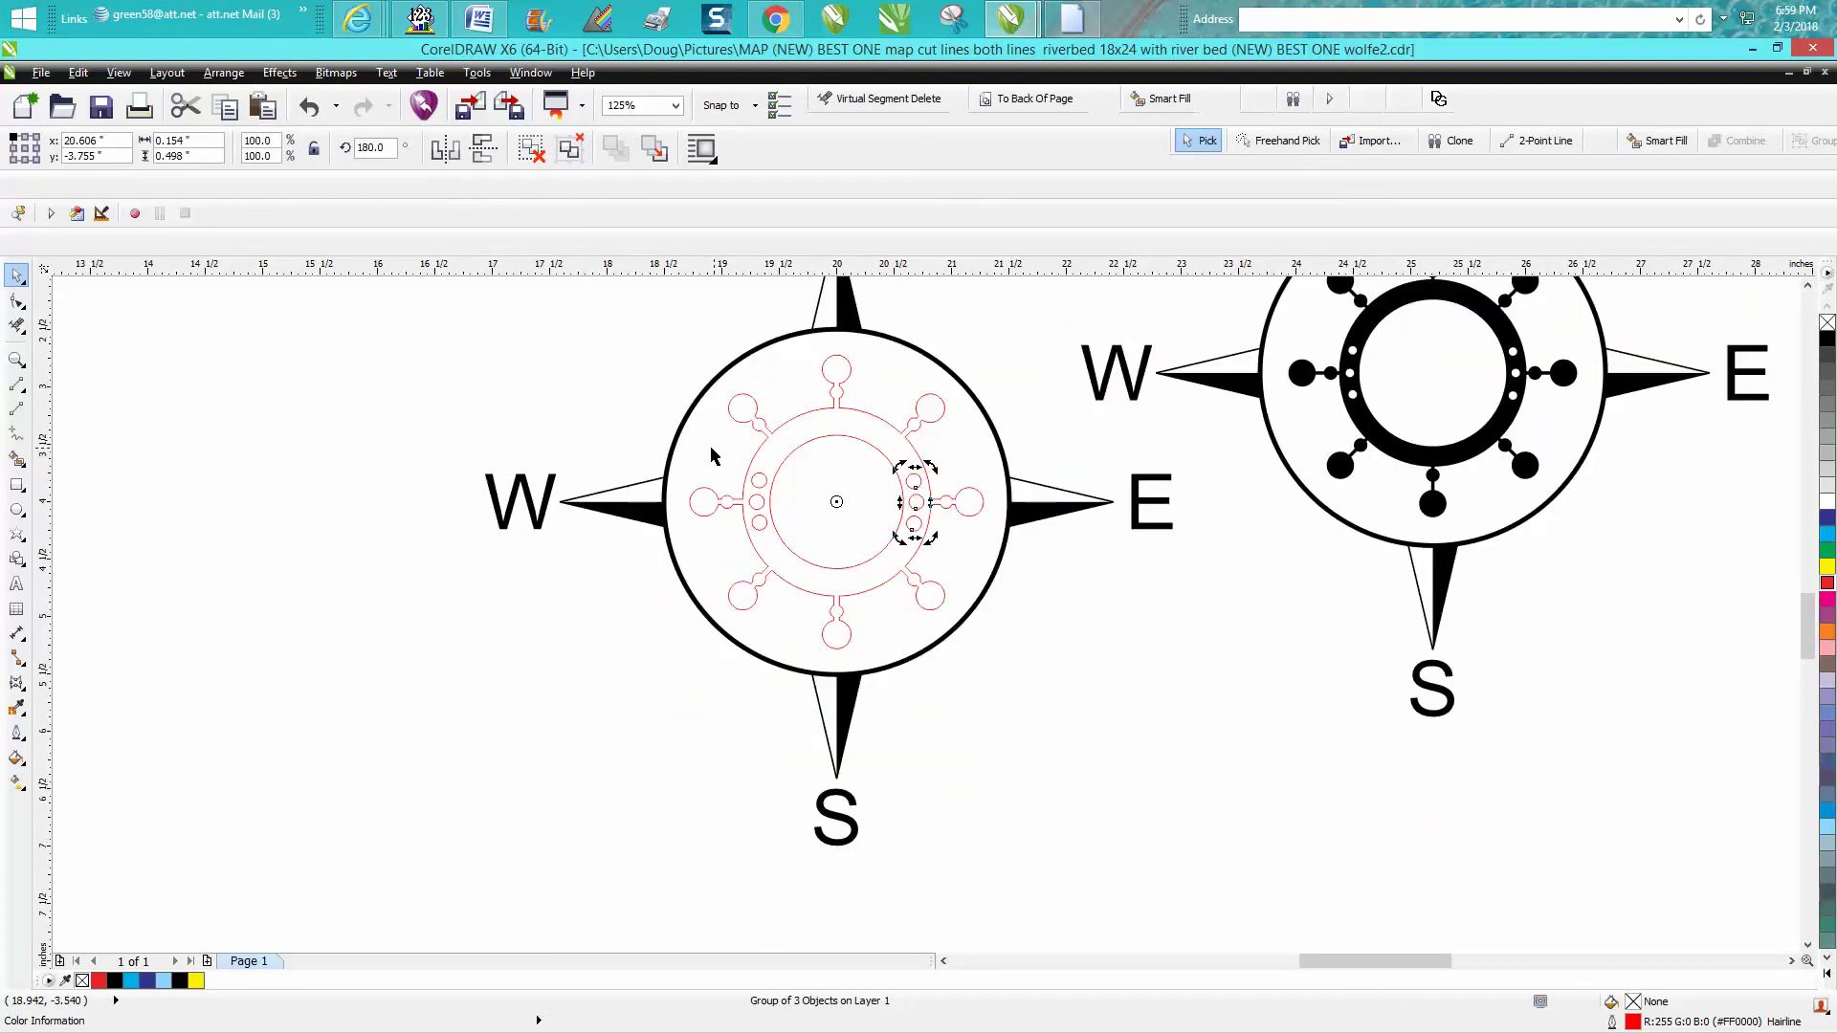
Smart-fill the wheel outline solid black and nudge it 5" left of the compass.
click(625, 385)
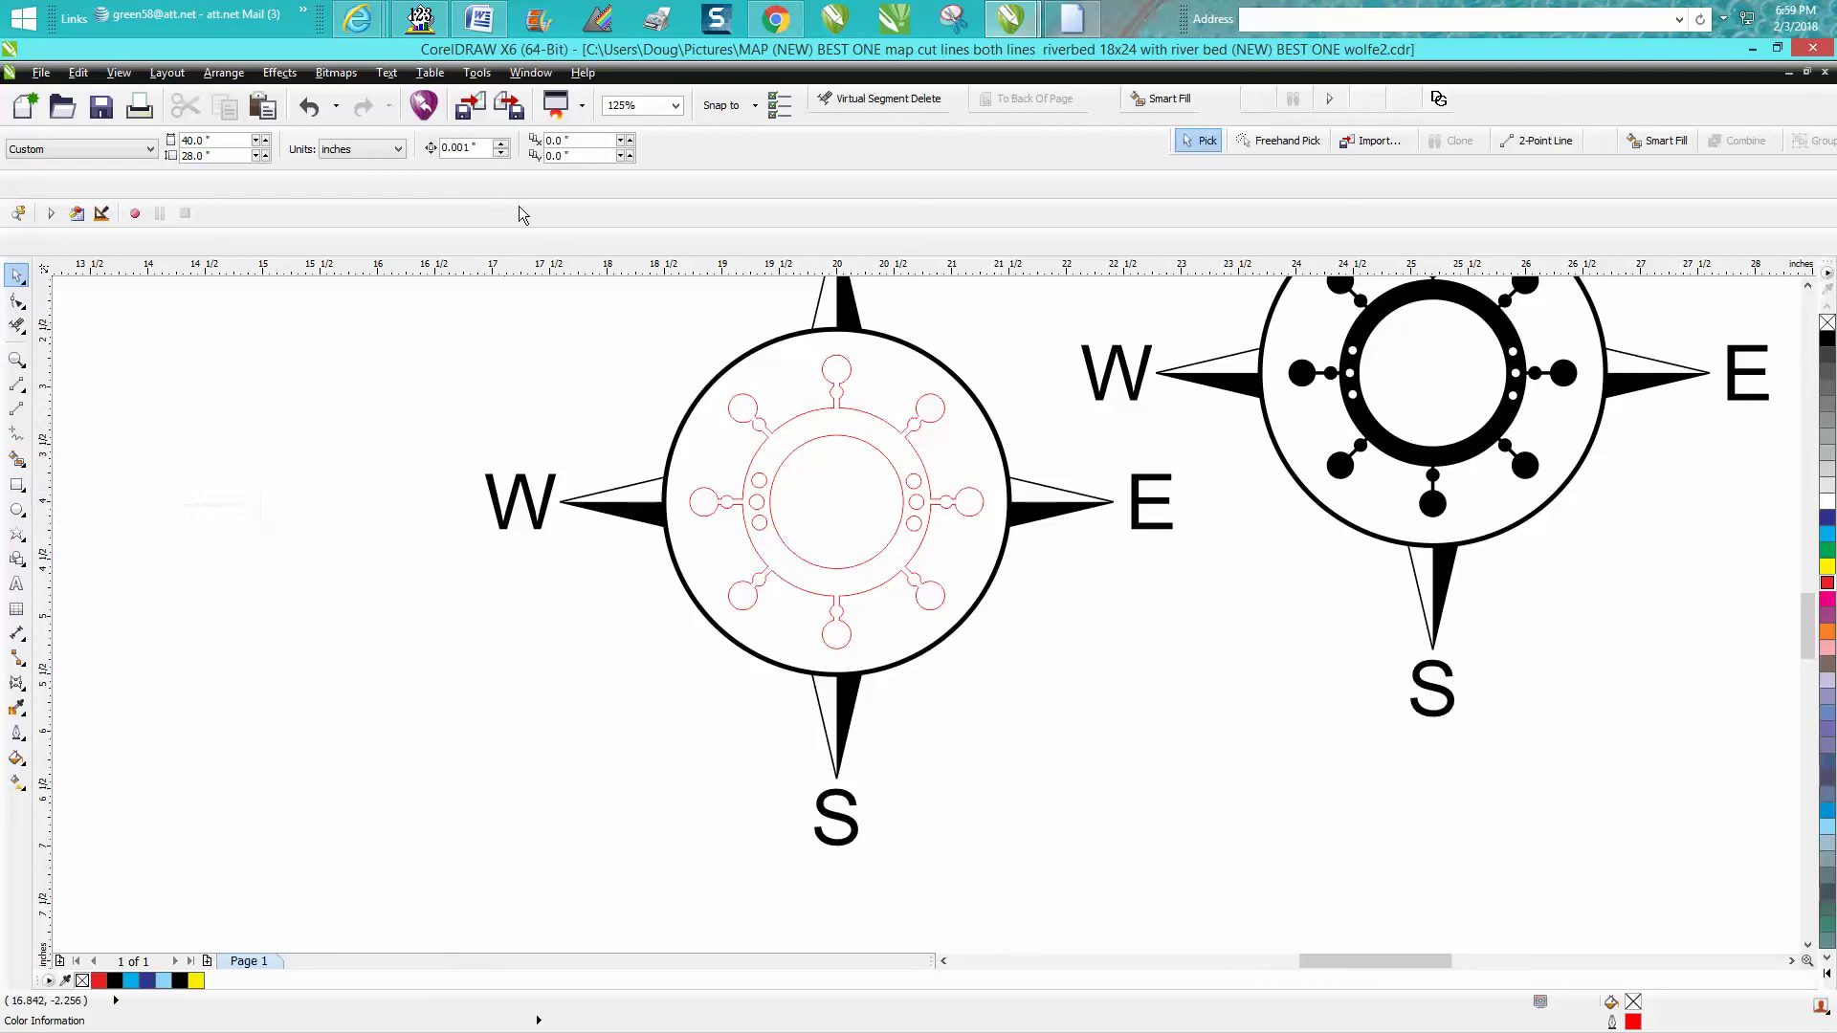
drag(481, 147, 401, 150)
click(18, 456)
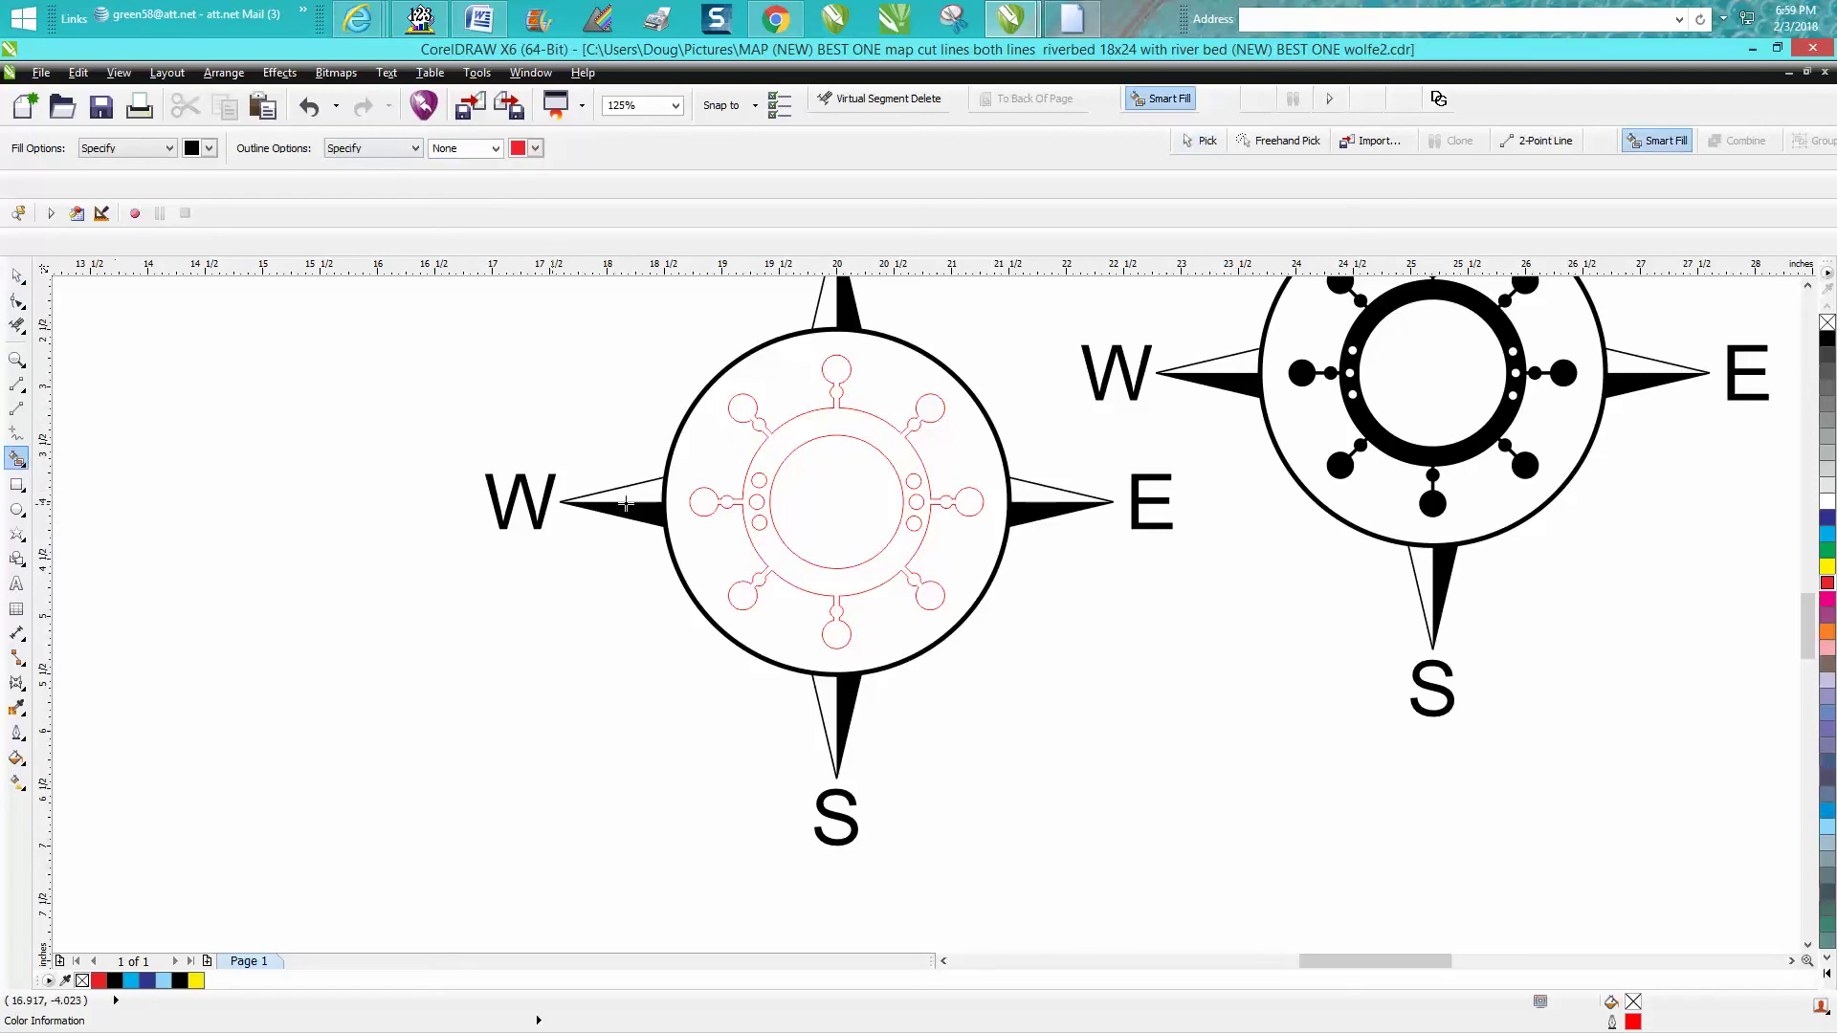
click(815, 427)
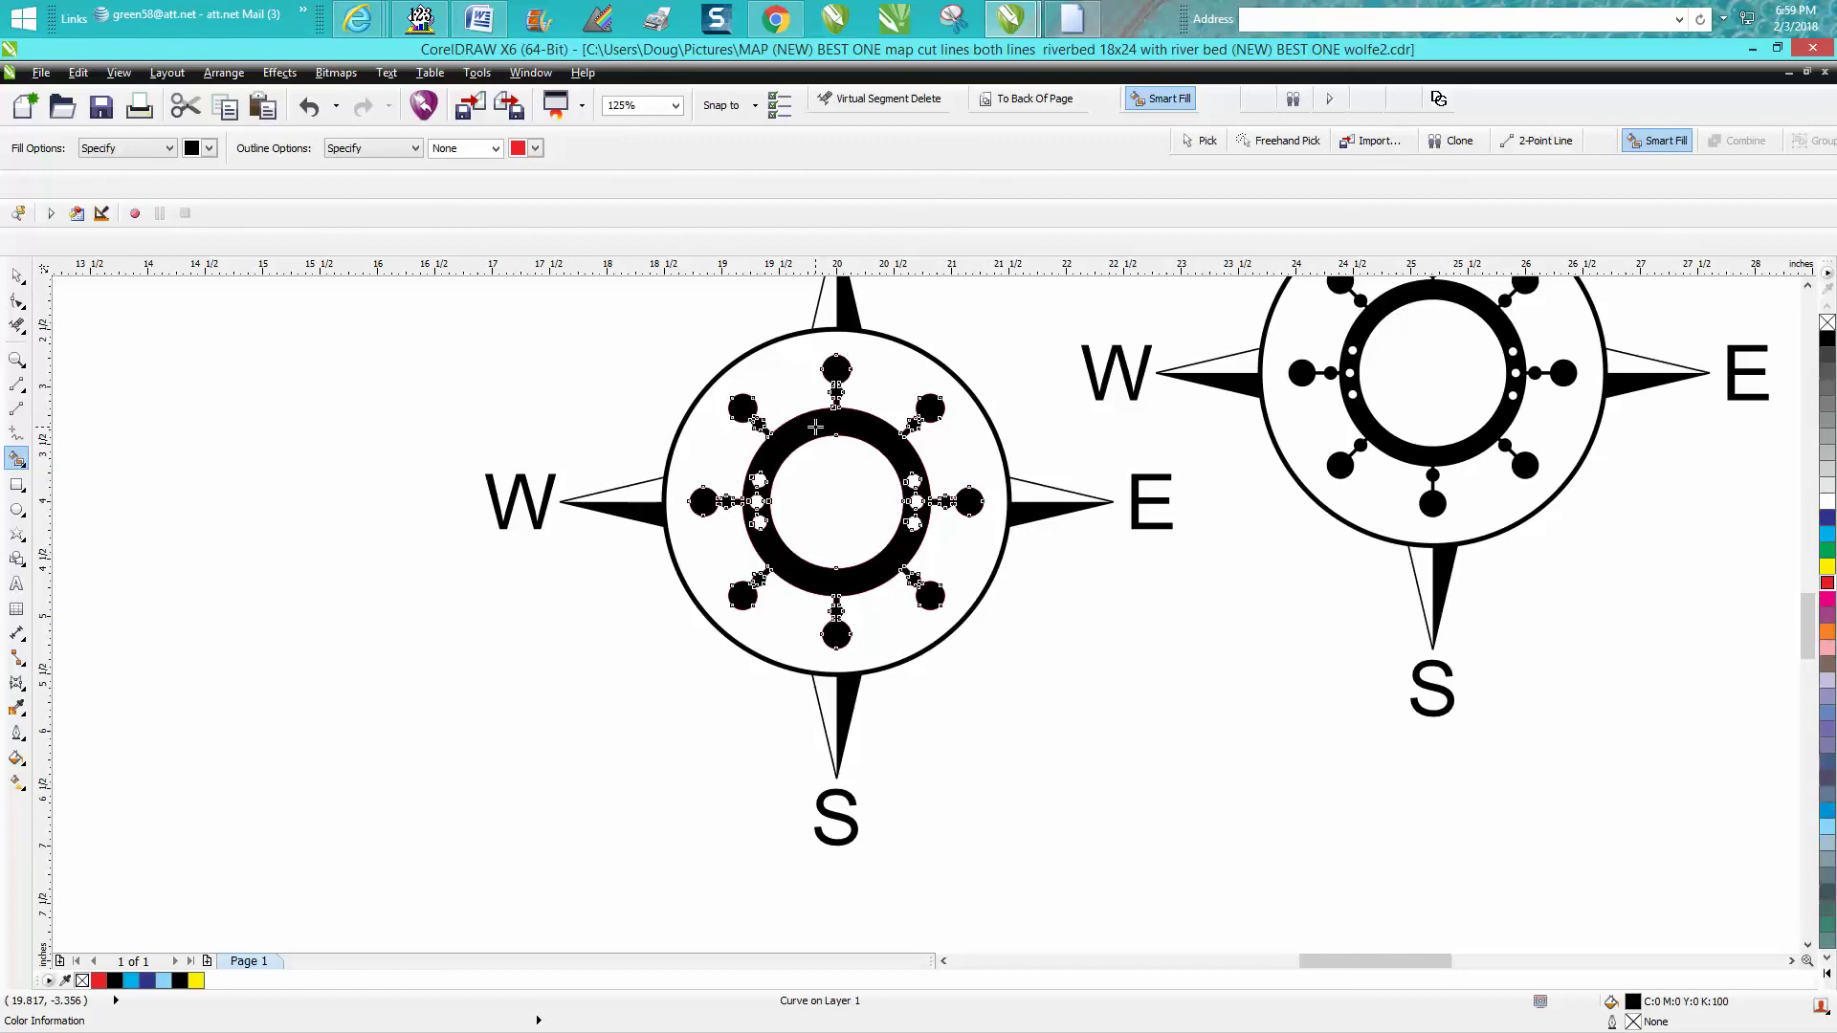
key(Left)
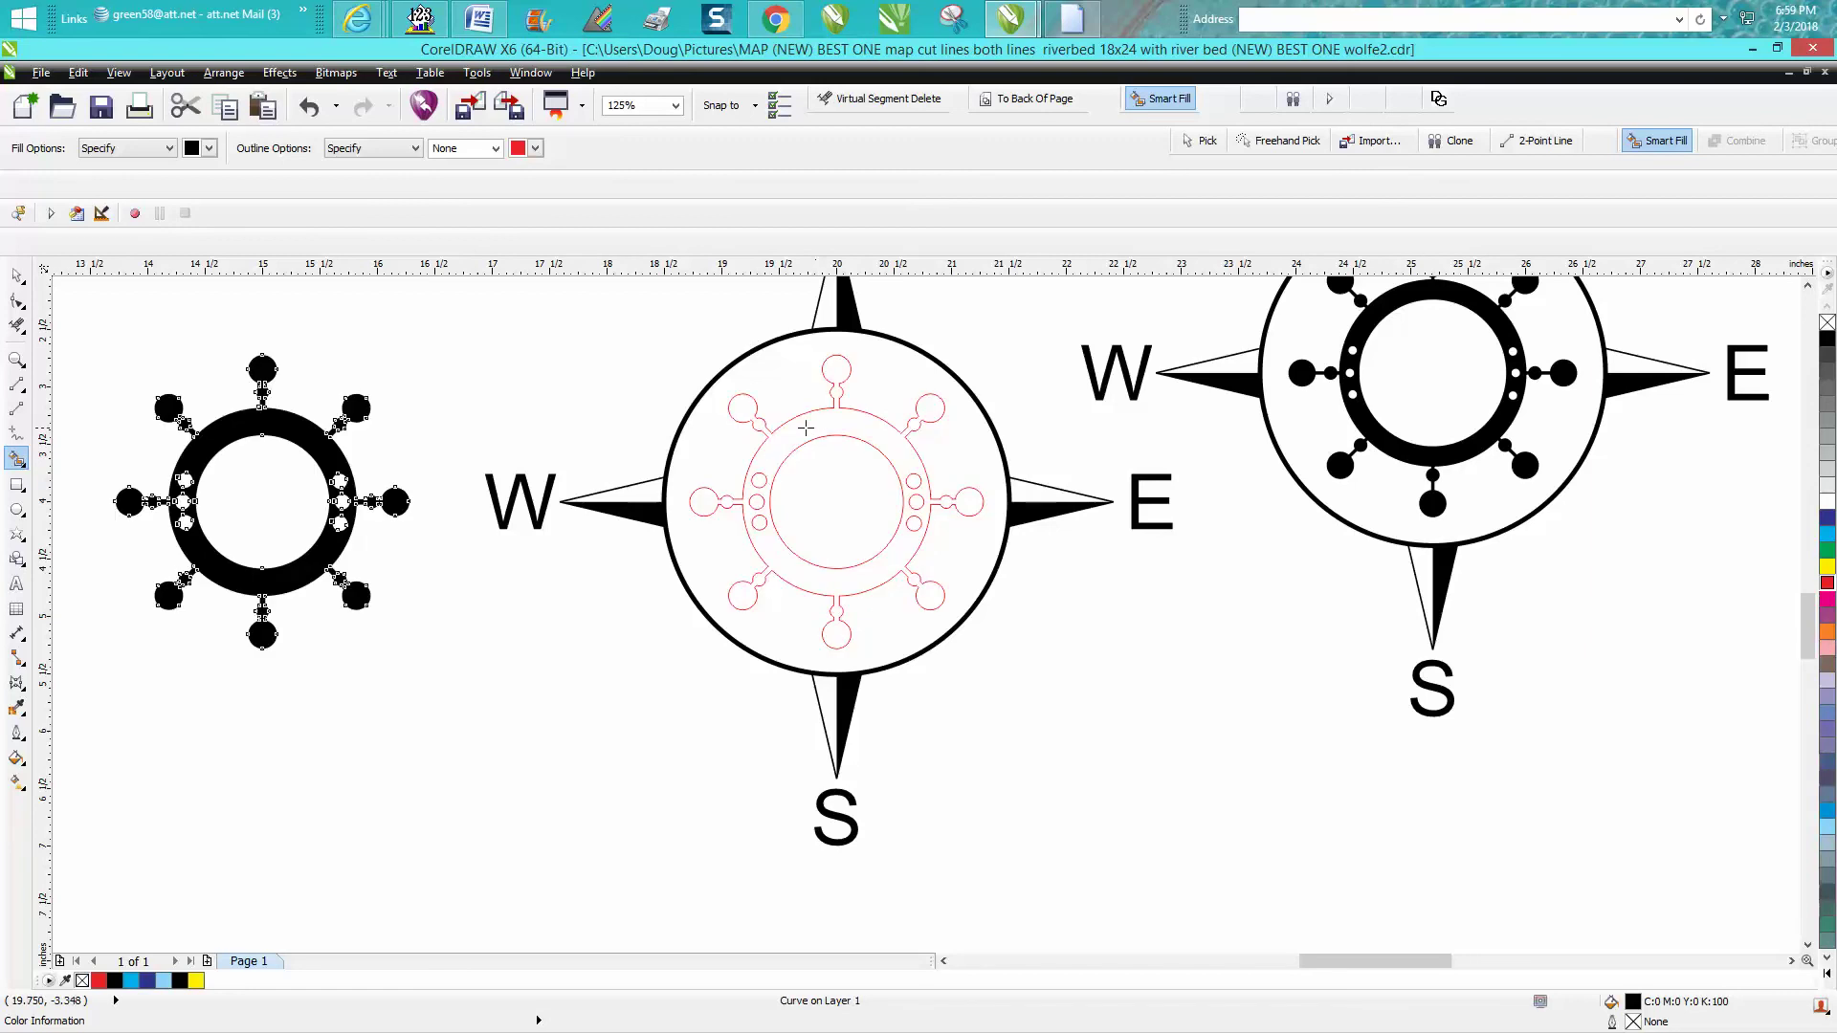
Delete the red wheel outline pieces, the small red circles and the red inner ring.
click(19, 276)
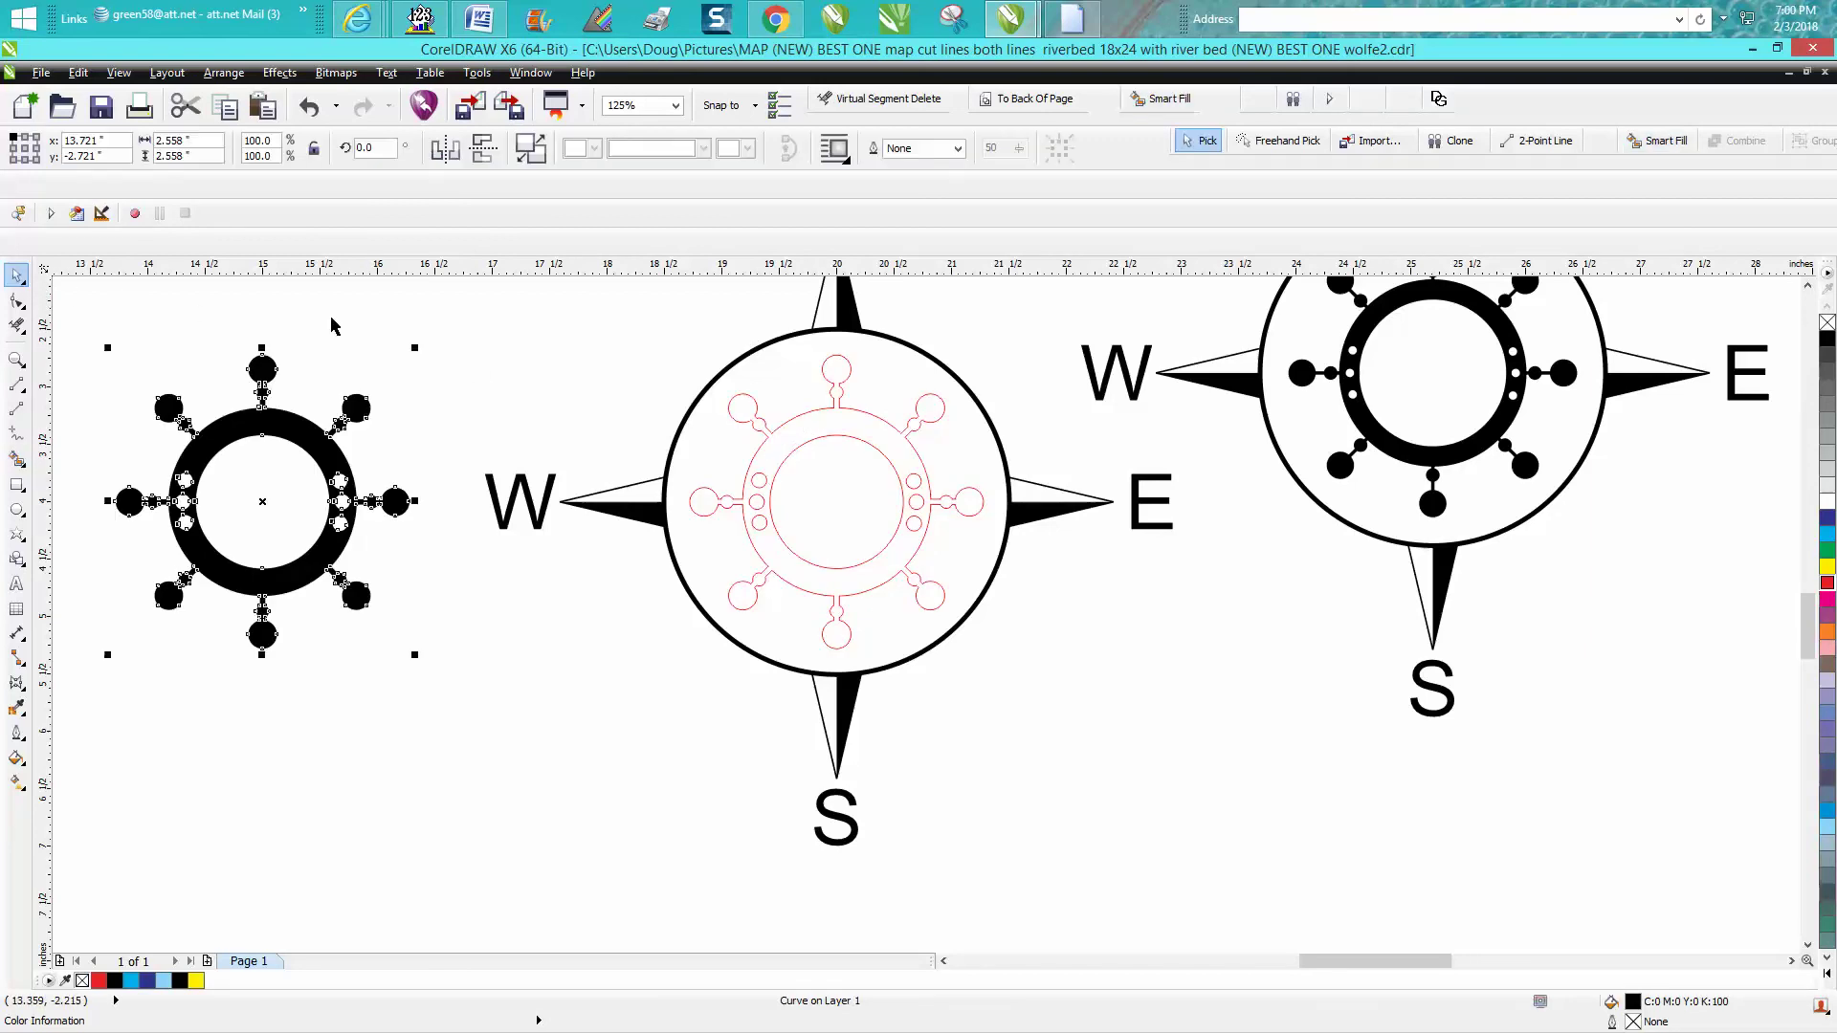
click(741, 425)
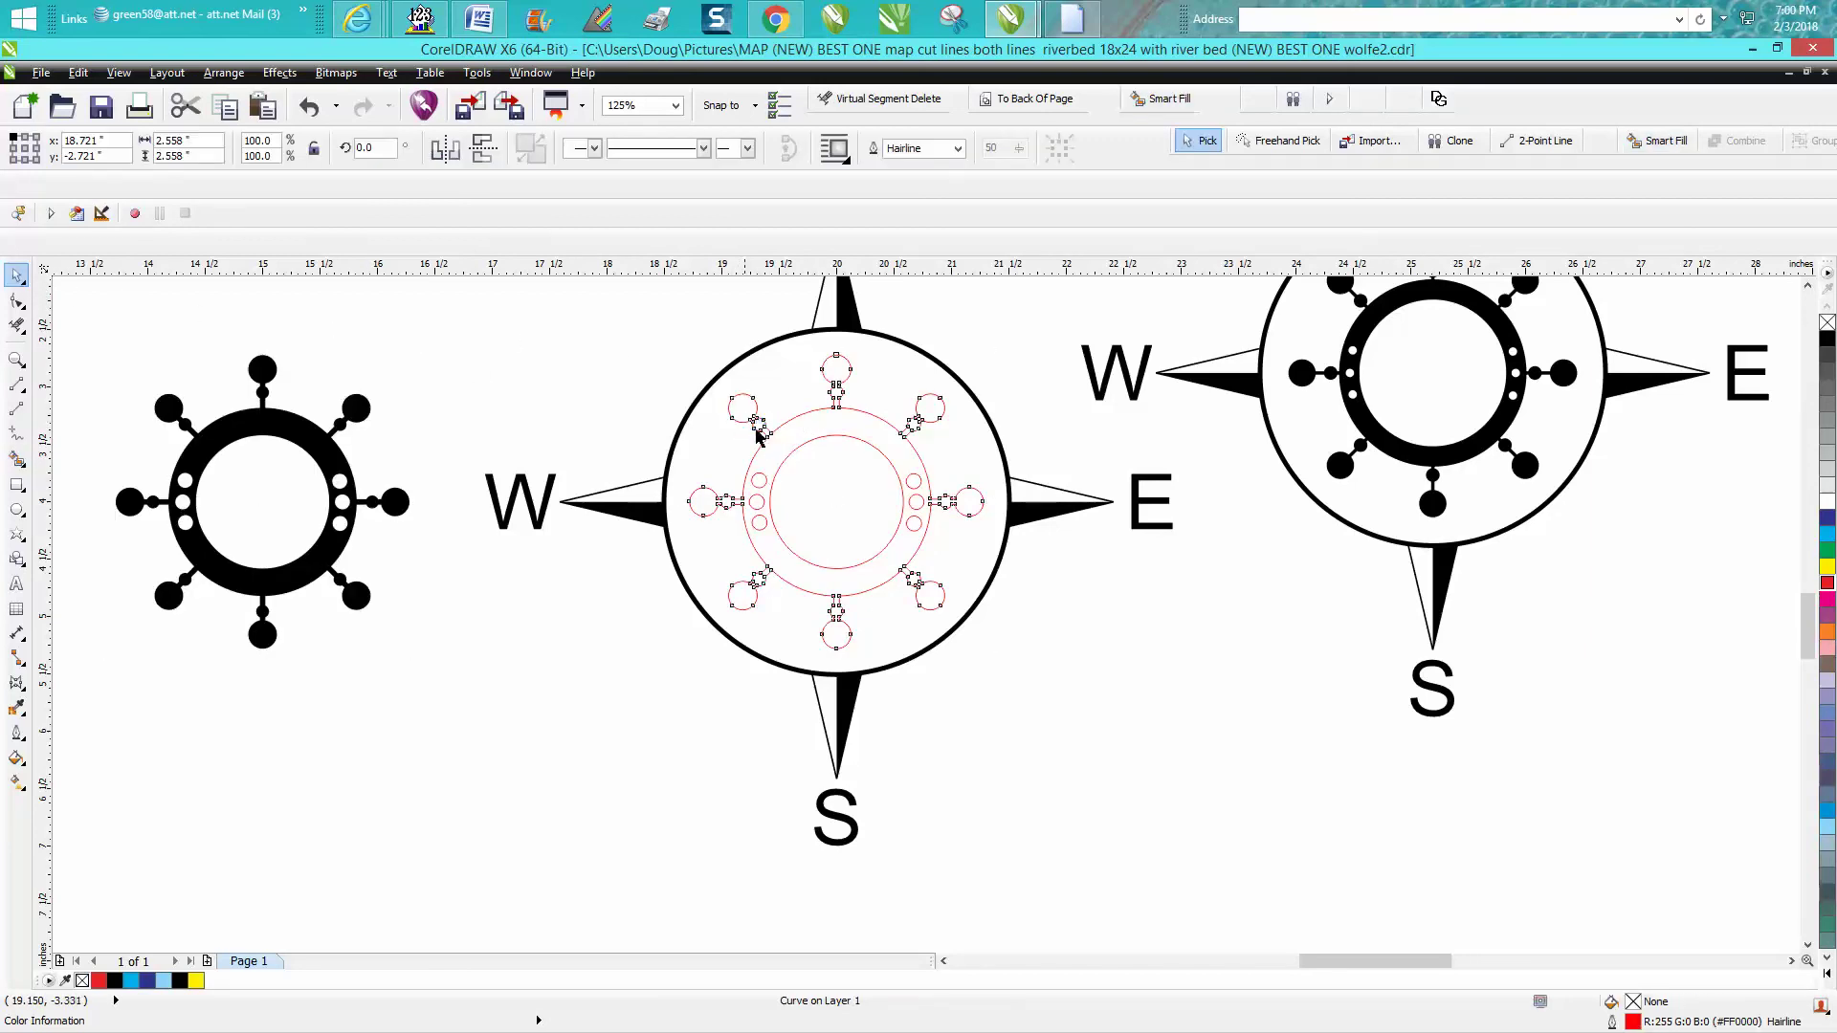
key(Delete)
drag(720, 450, 1003, 575)
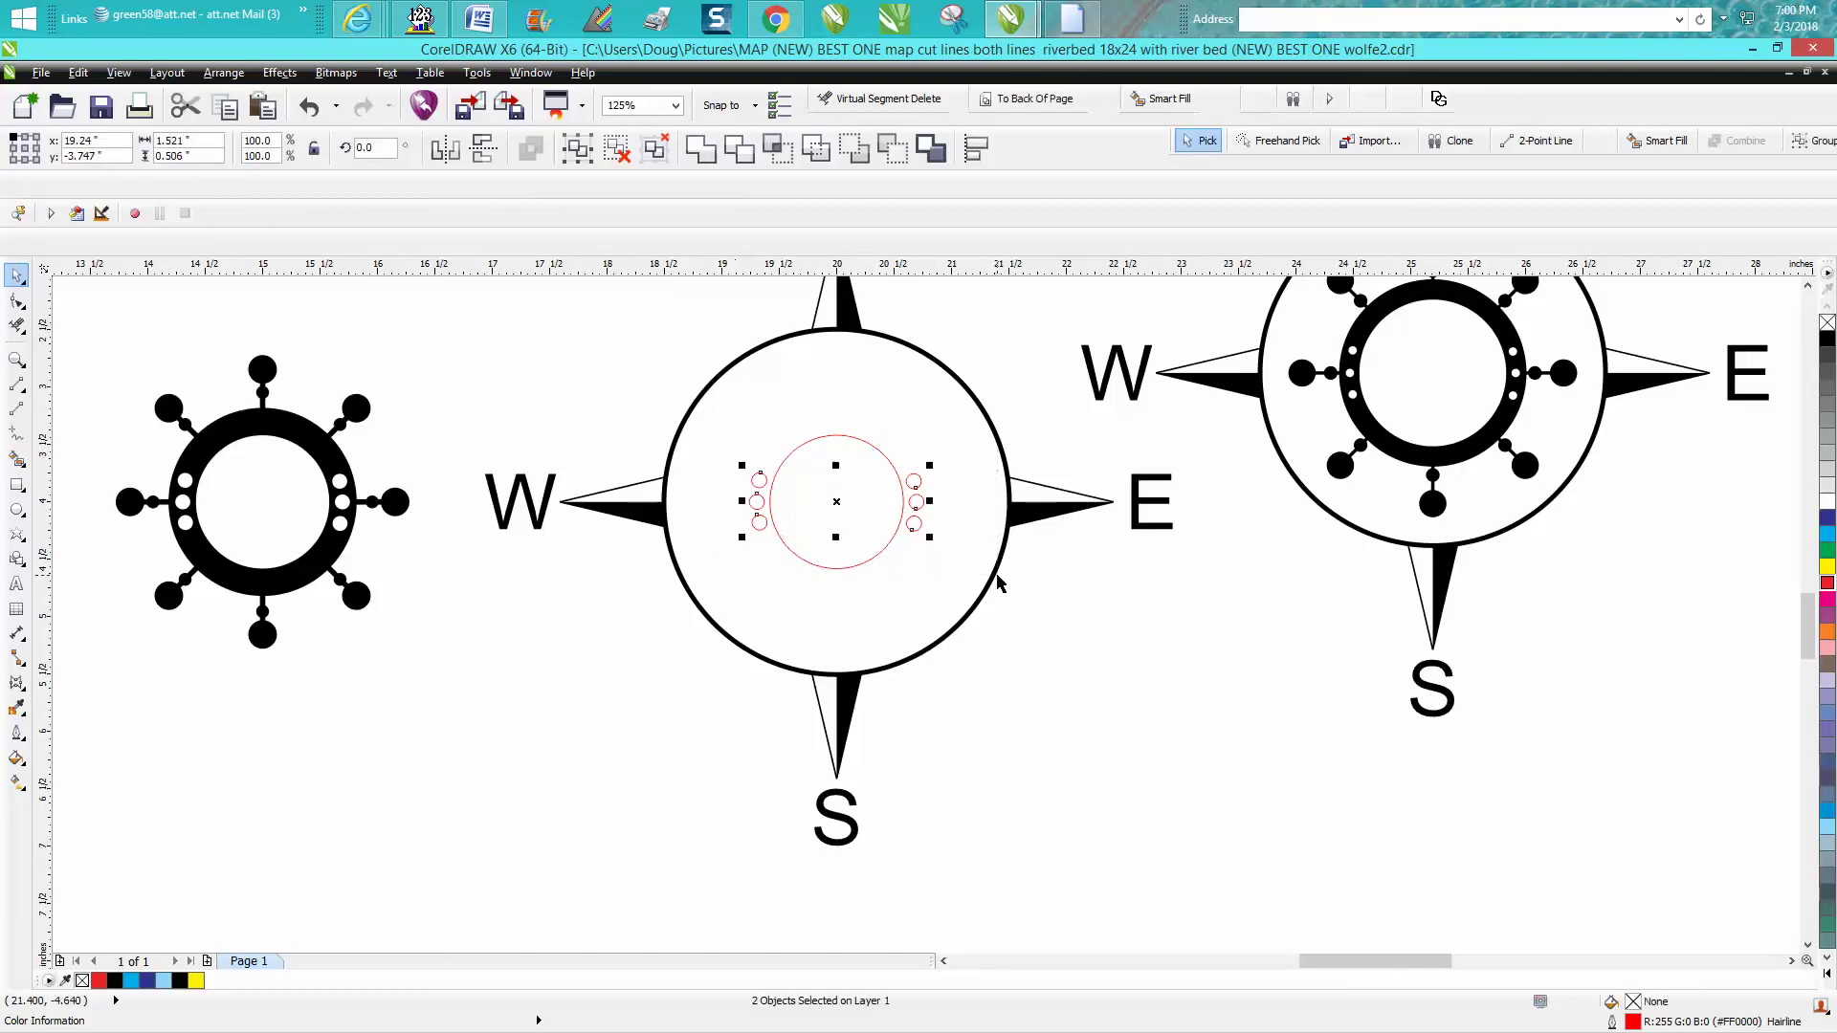
key(Delete)
click(900, 476)
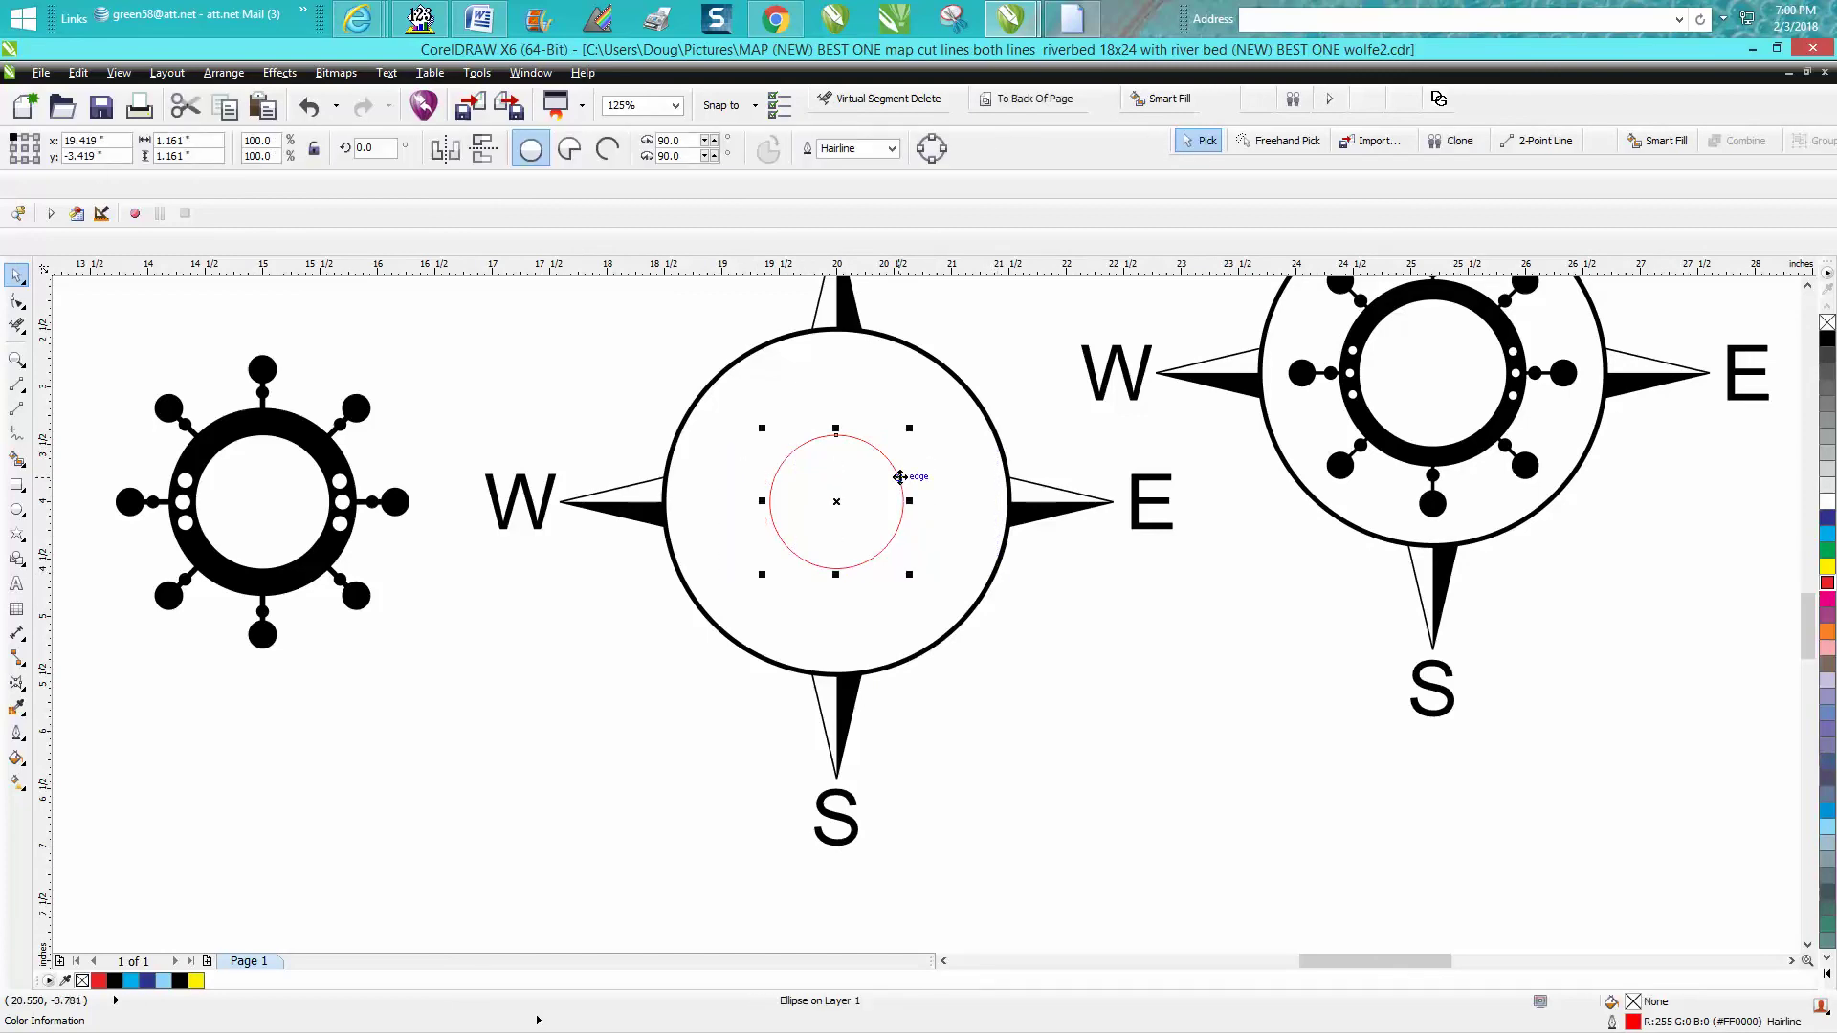
key(Delete)
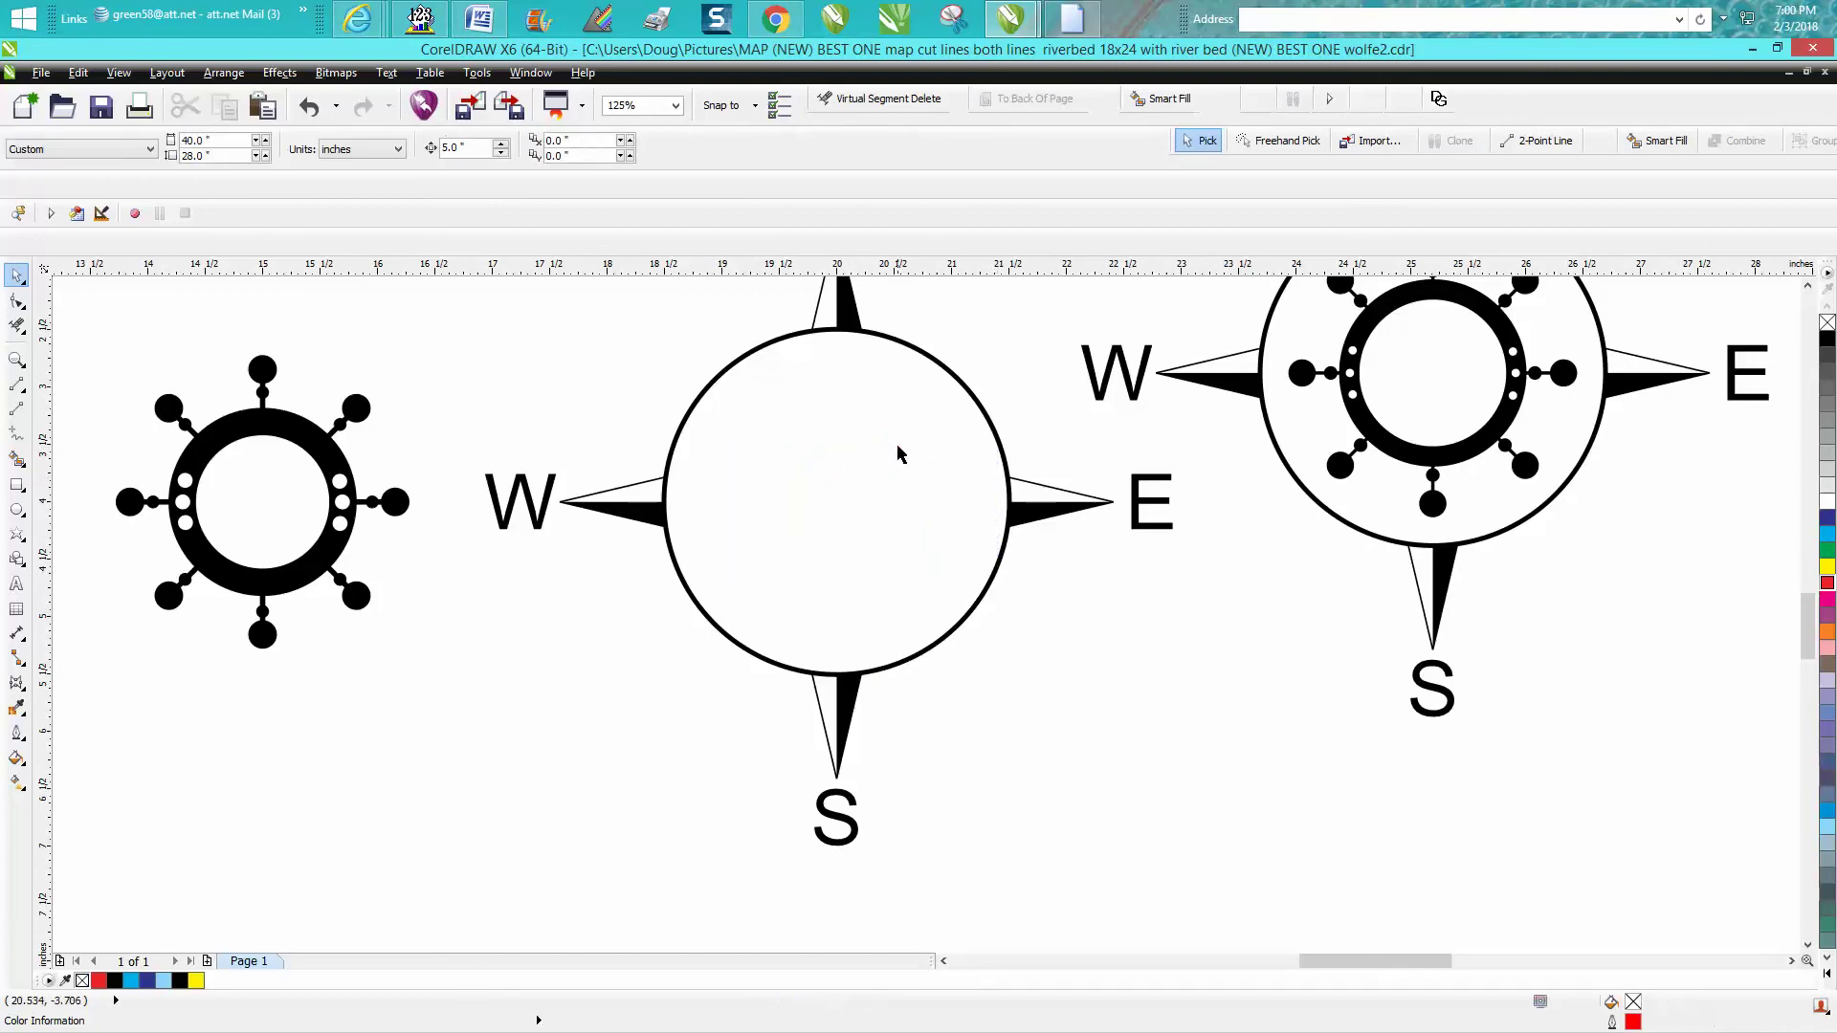
Drag the black ship's wheel into the centre of the compass rose.
click(310, 442)
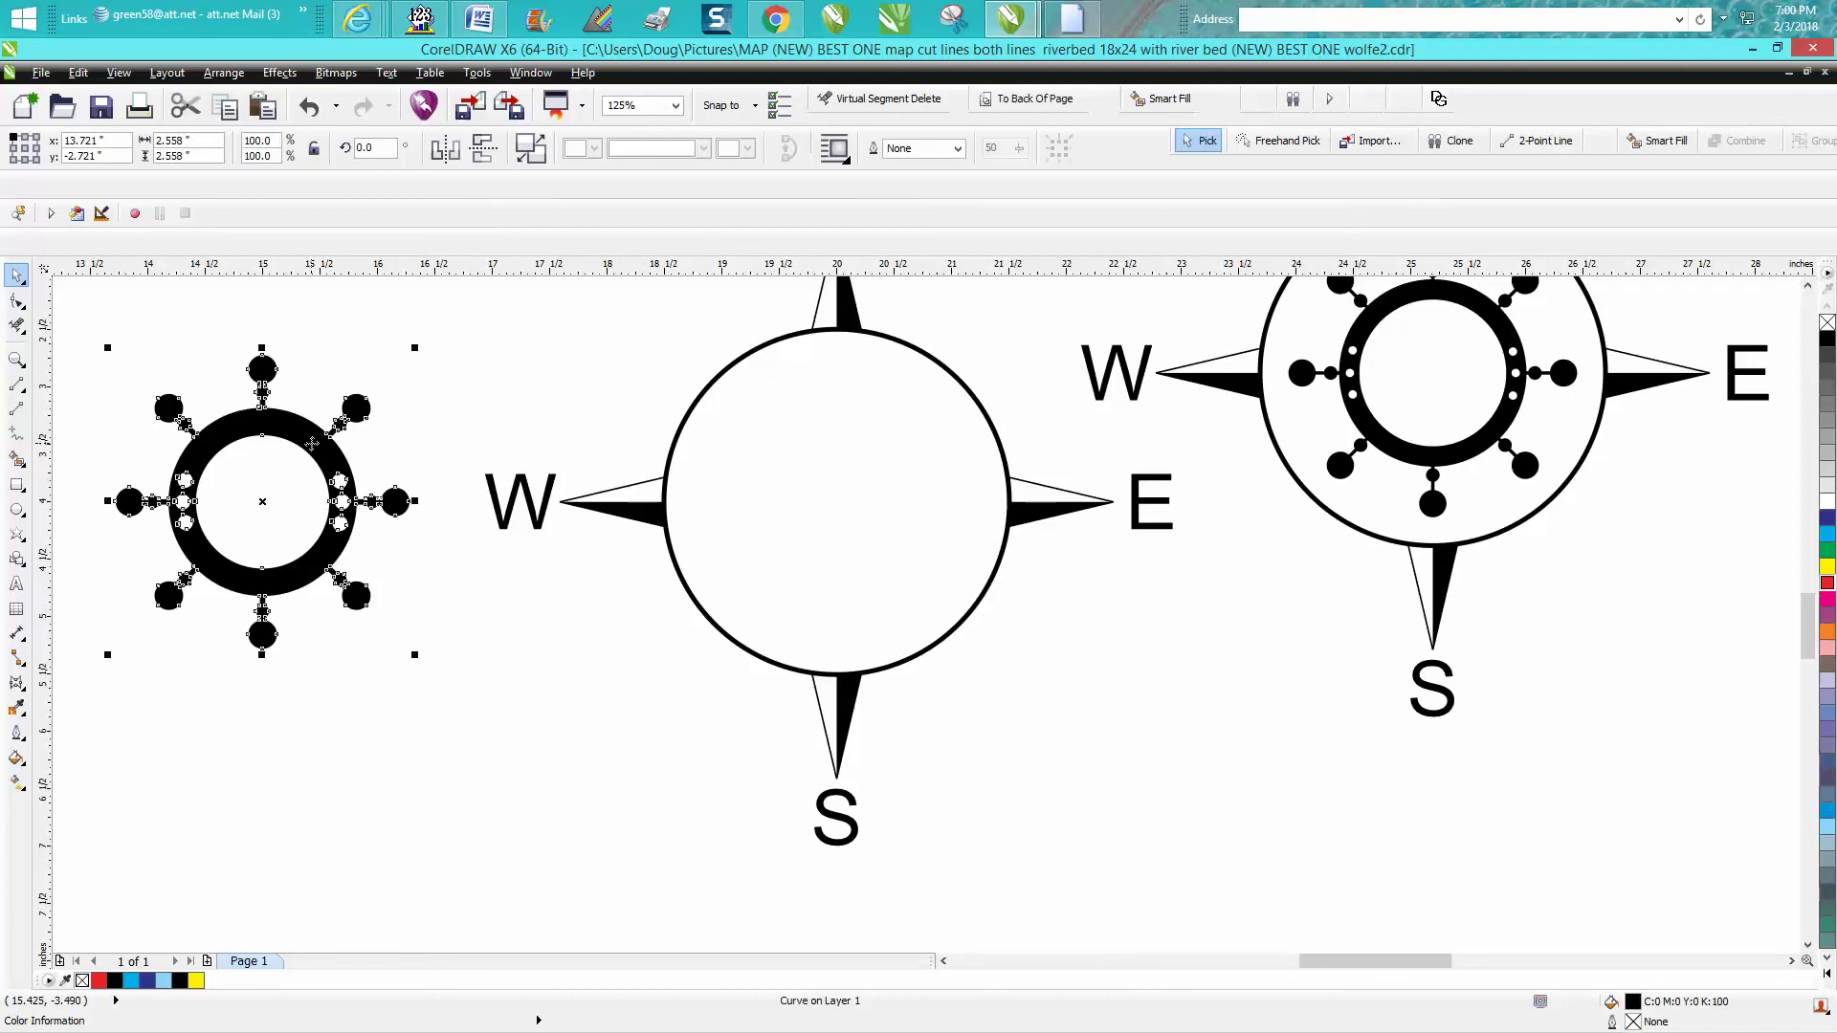
drag(322, 439, 905, 434)
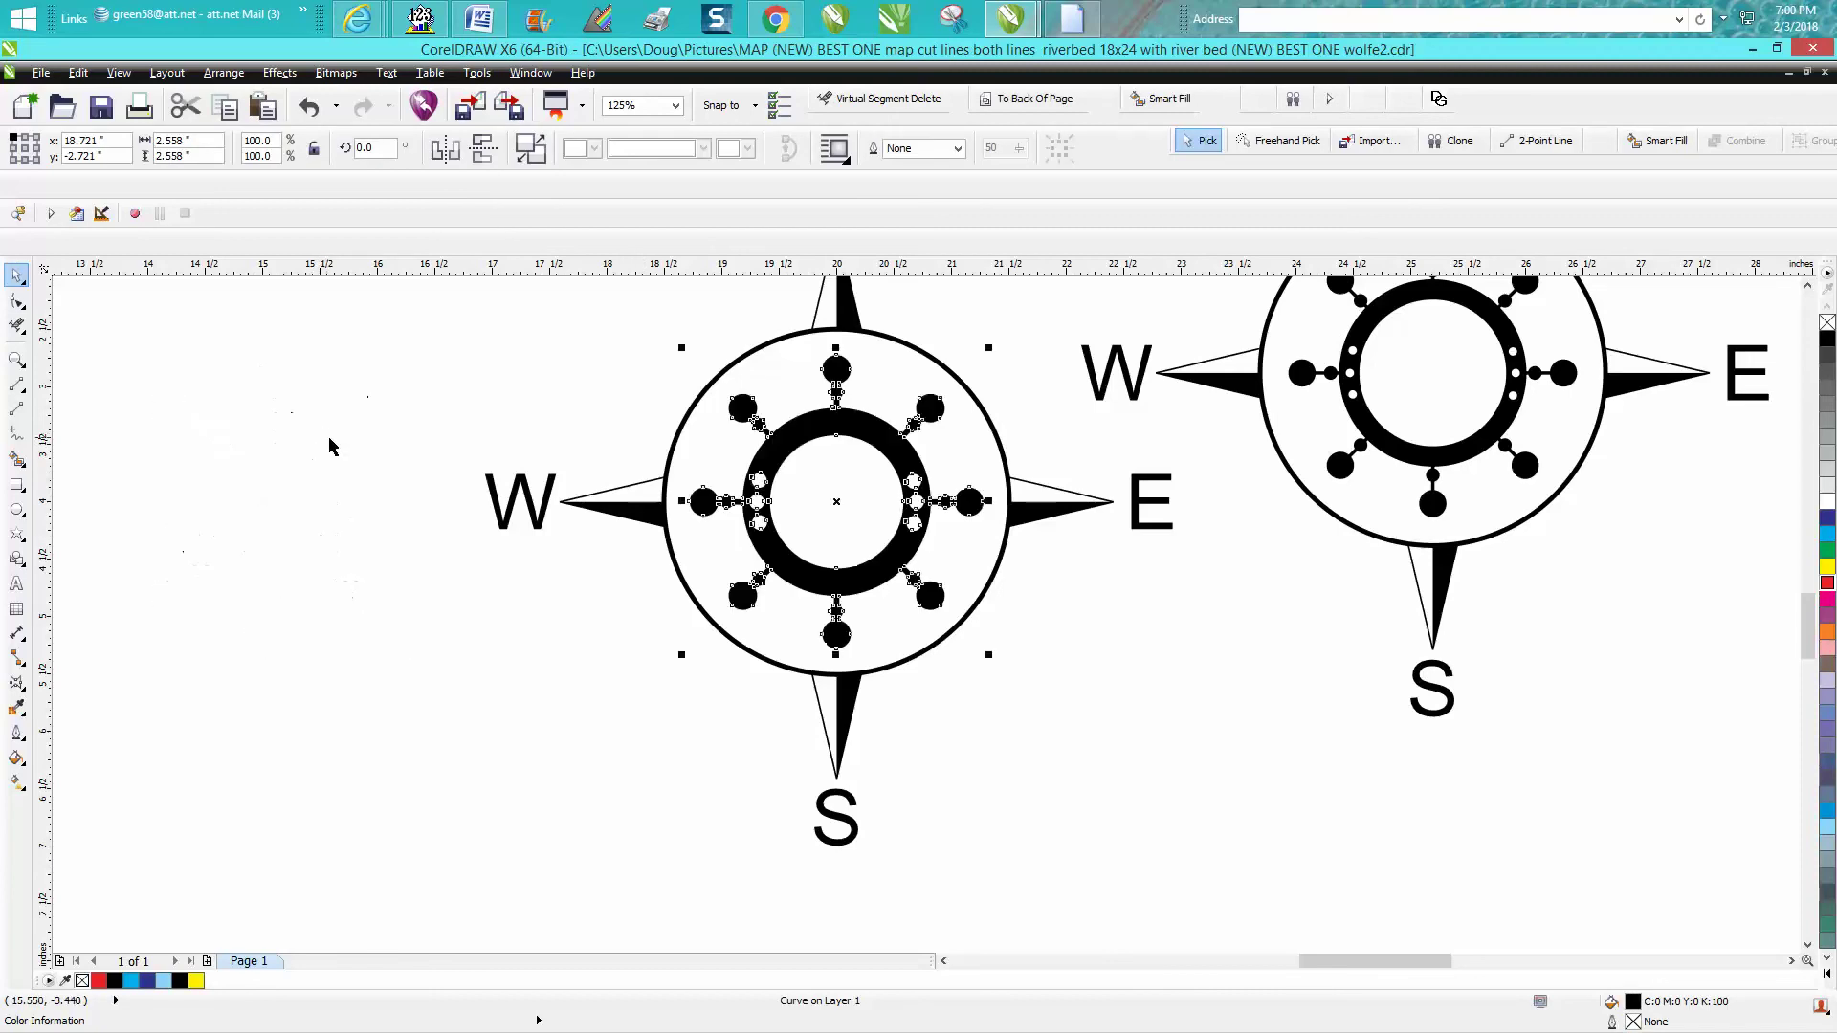
click(1040, 730)
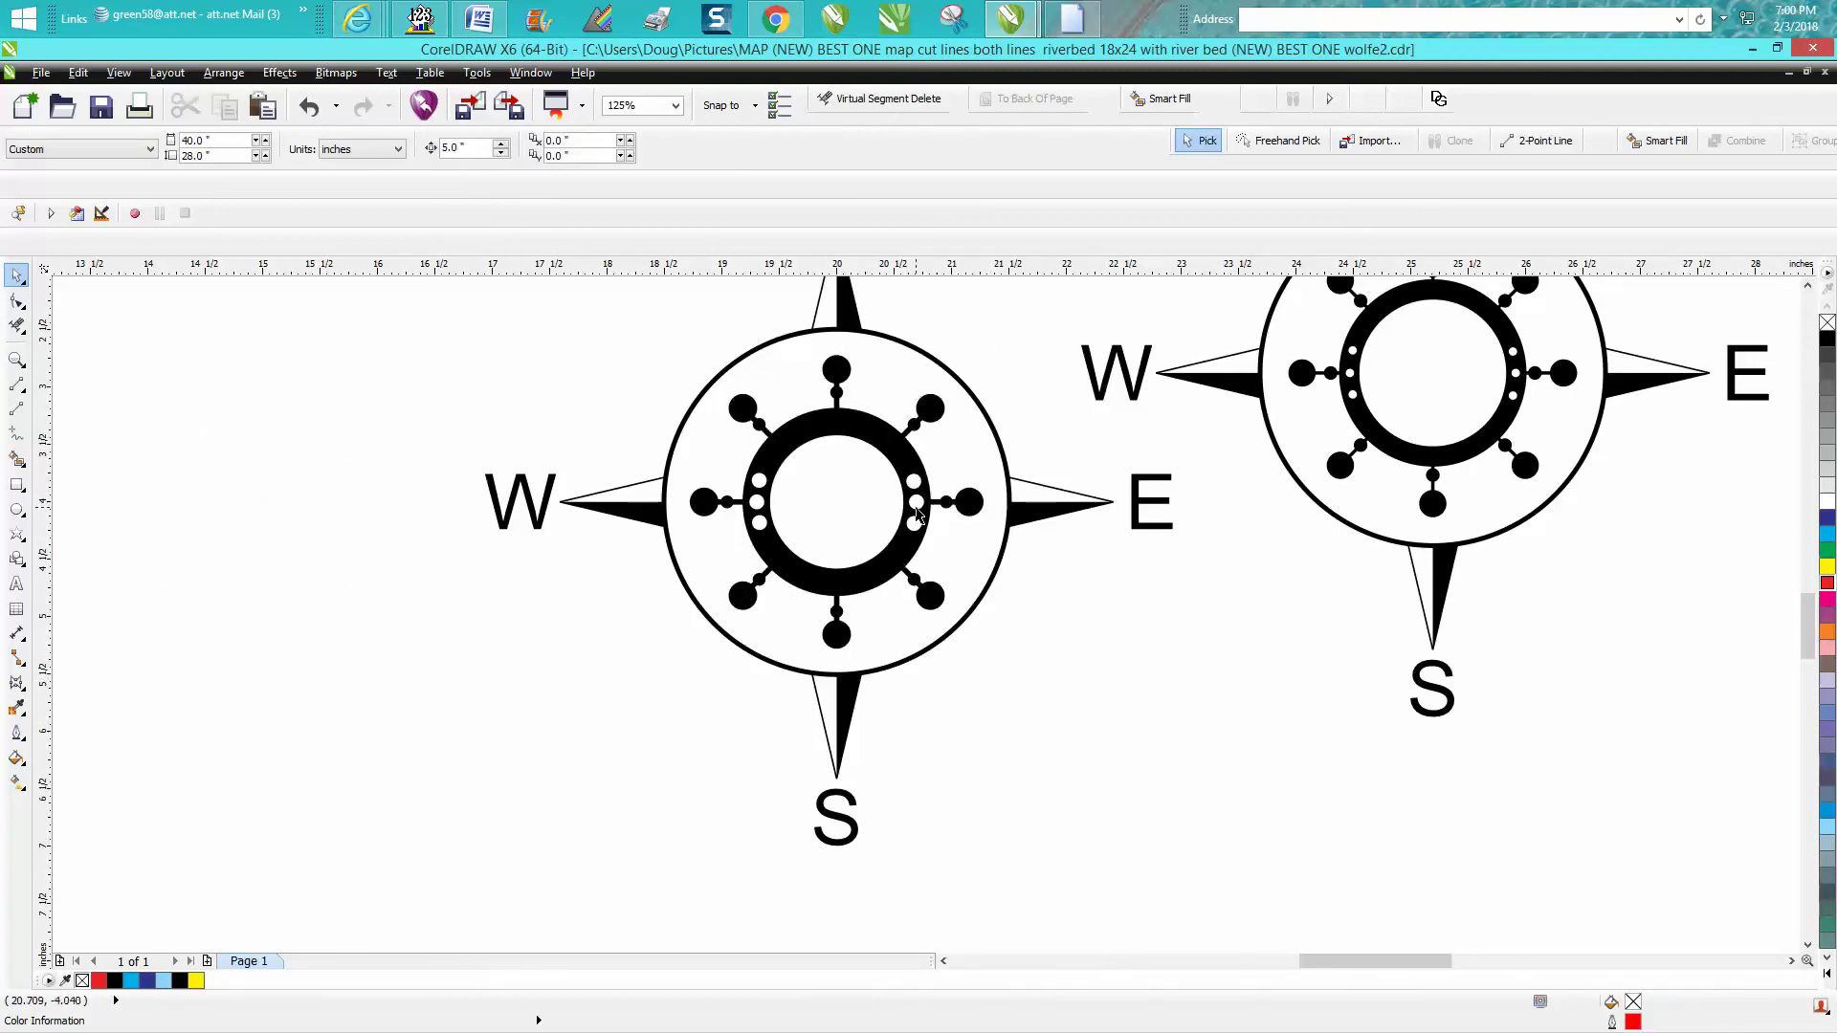
click(18, 359)
Zoom out to 25% to view the whole map page with both finished compasses.
drag(585, 420, 1025, 648)
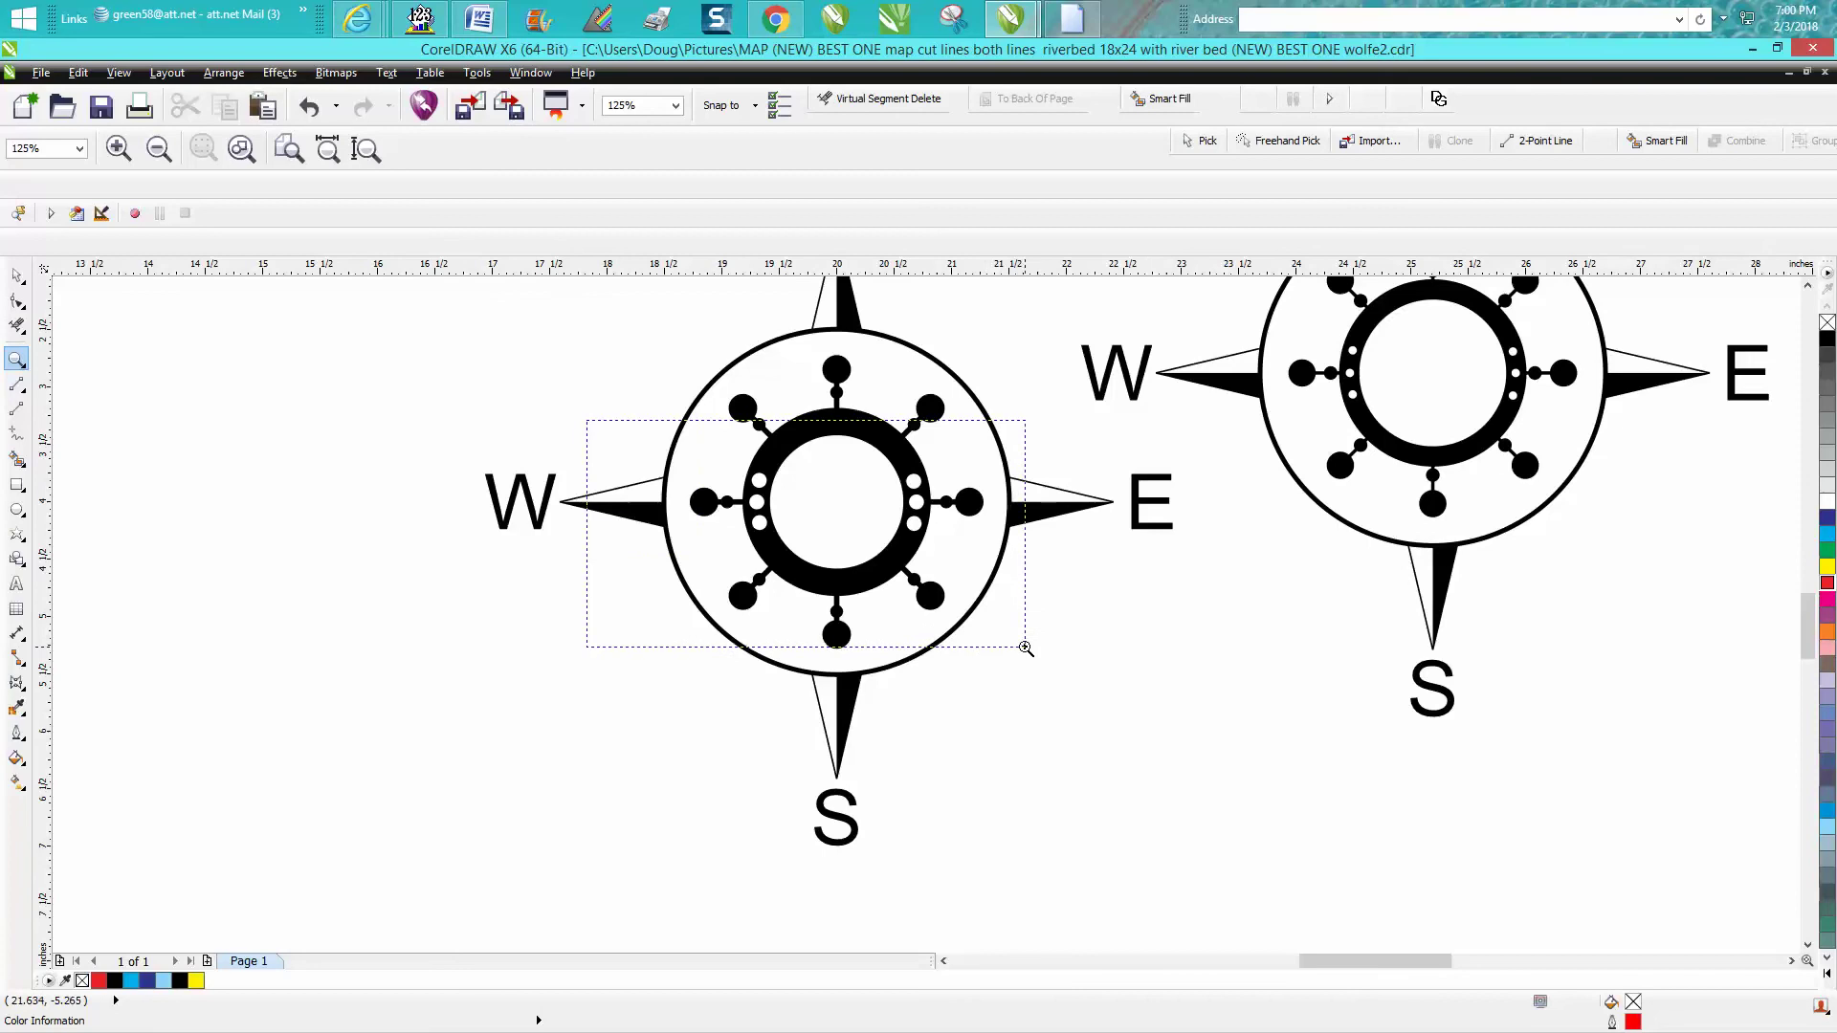
right_click(993, 656)
right_click(973, 663)
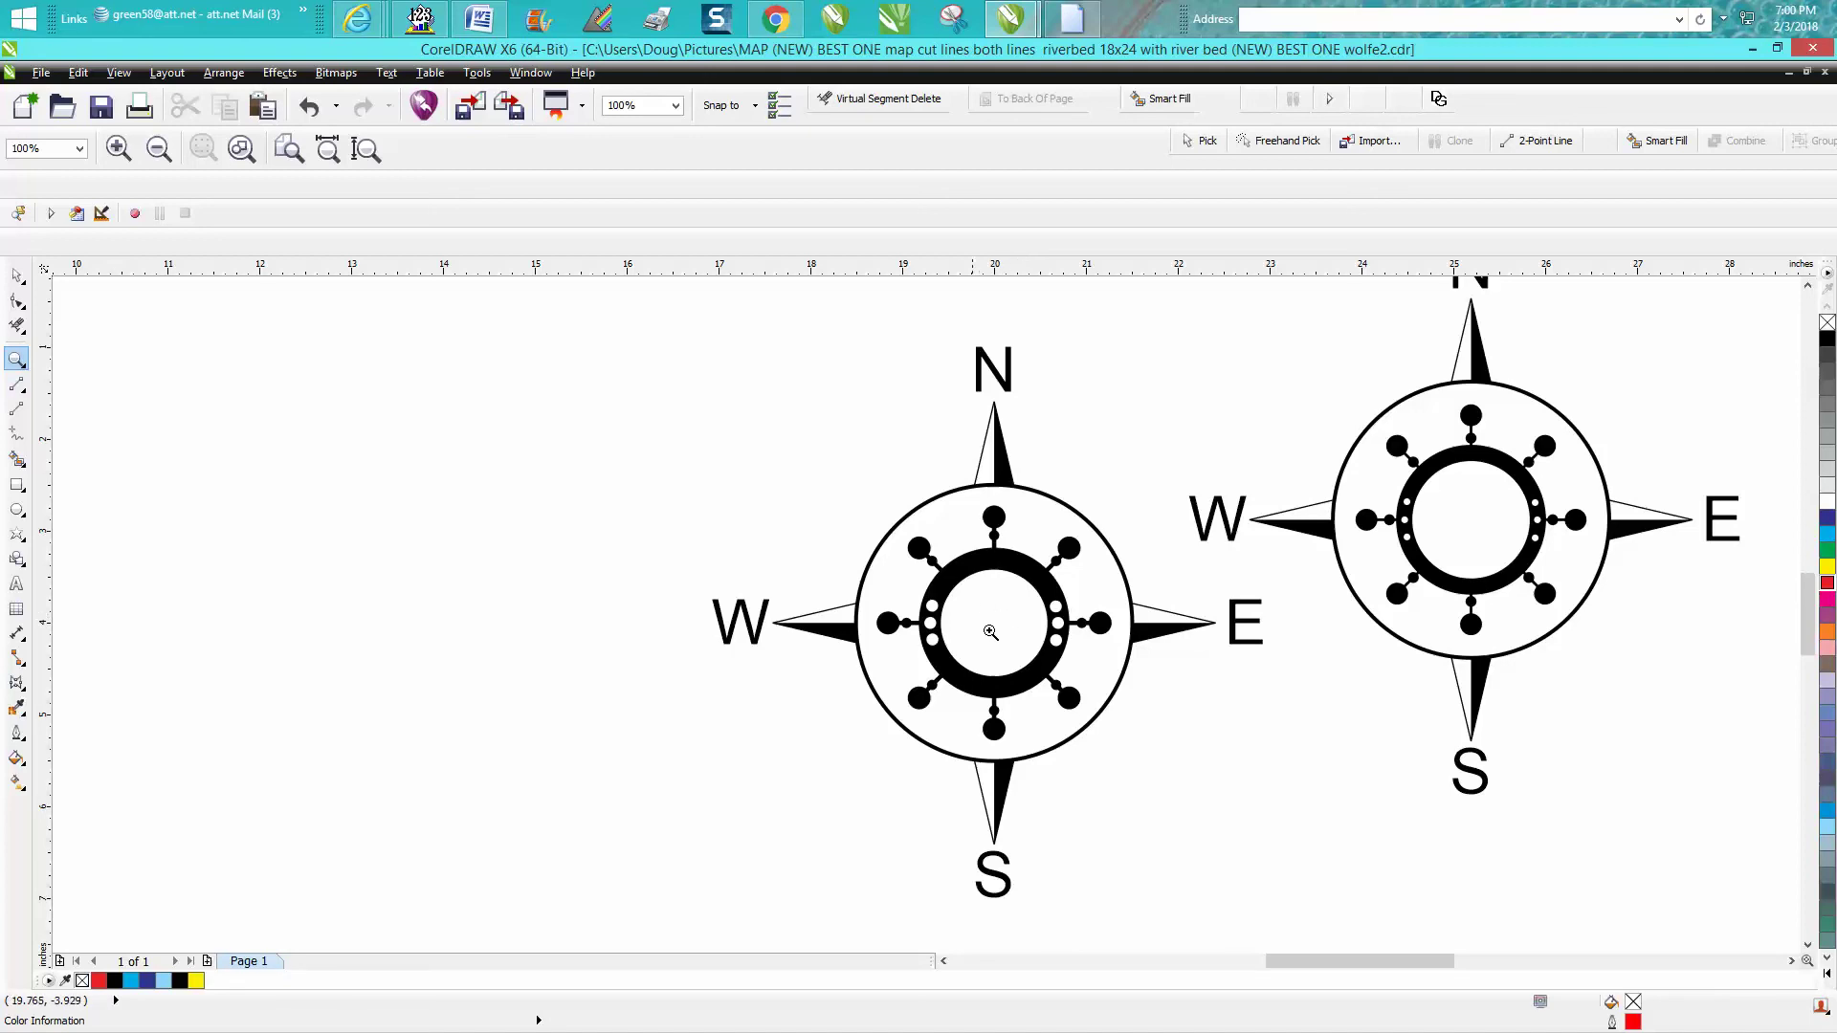
right_click(998, 628)
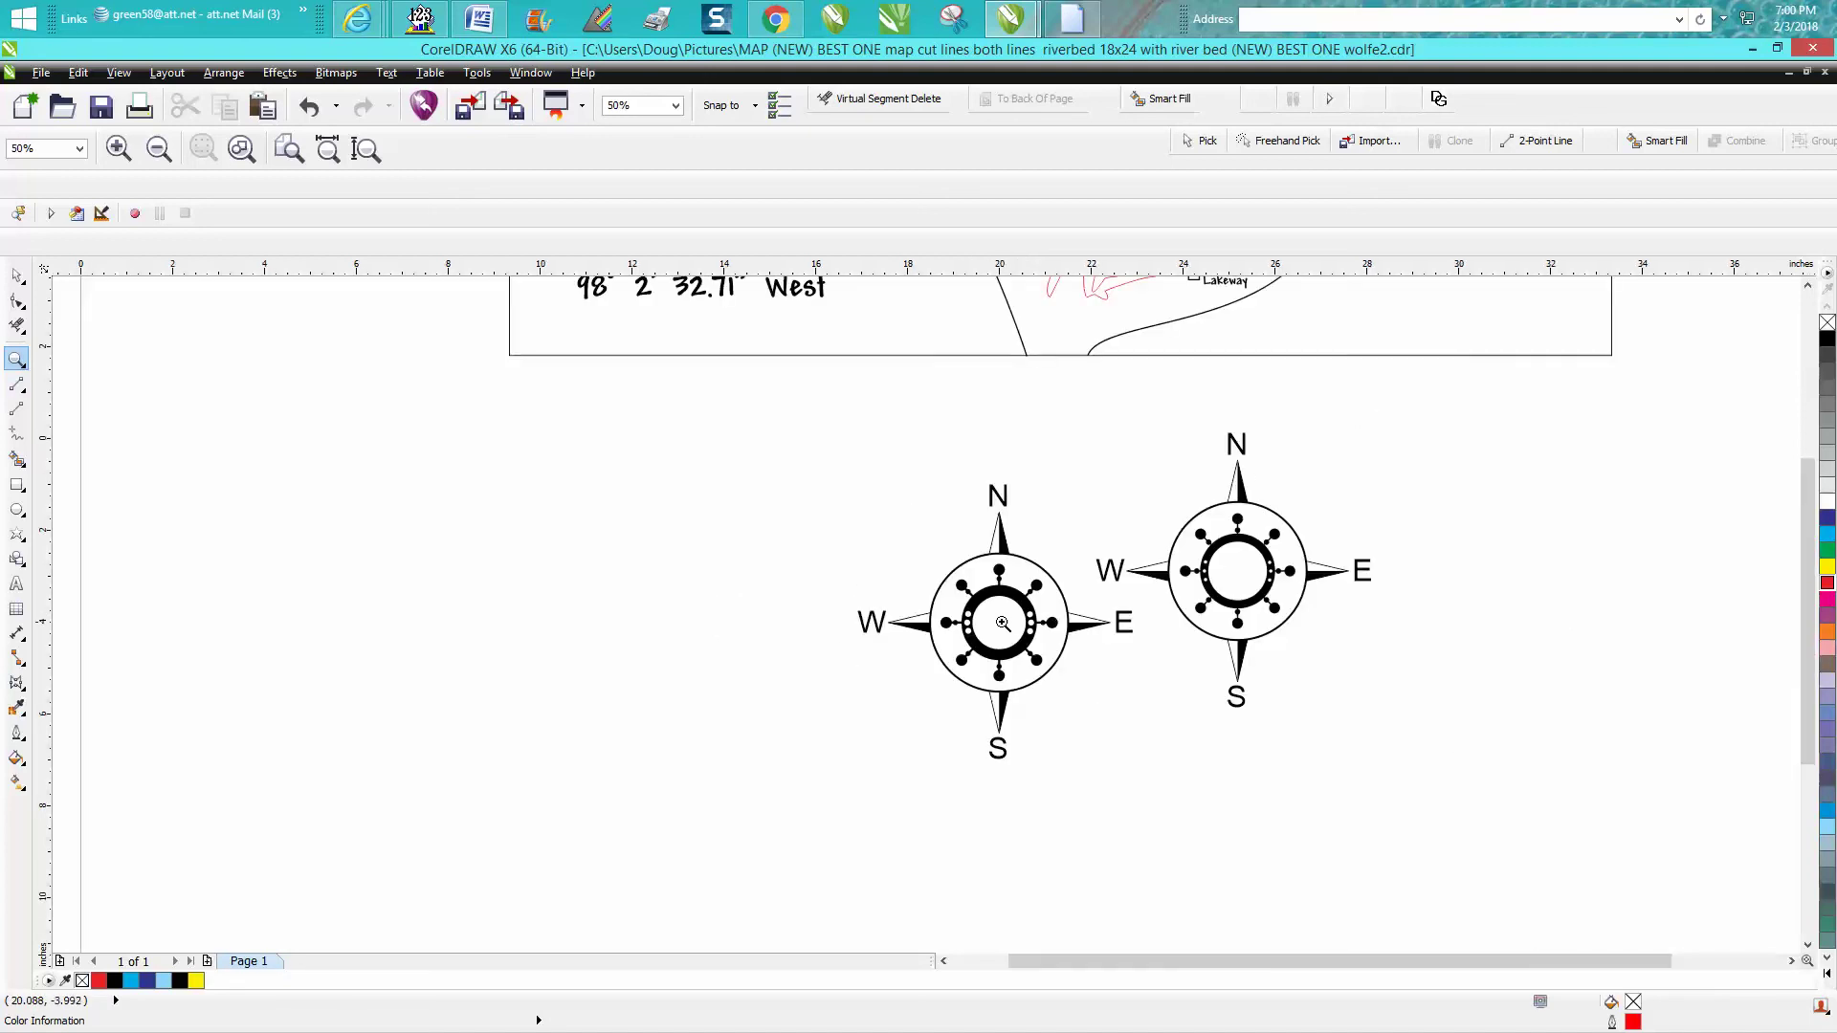
right_click(1002, 623)
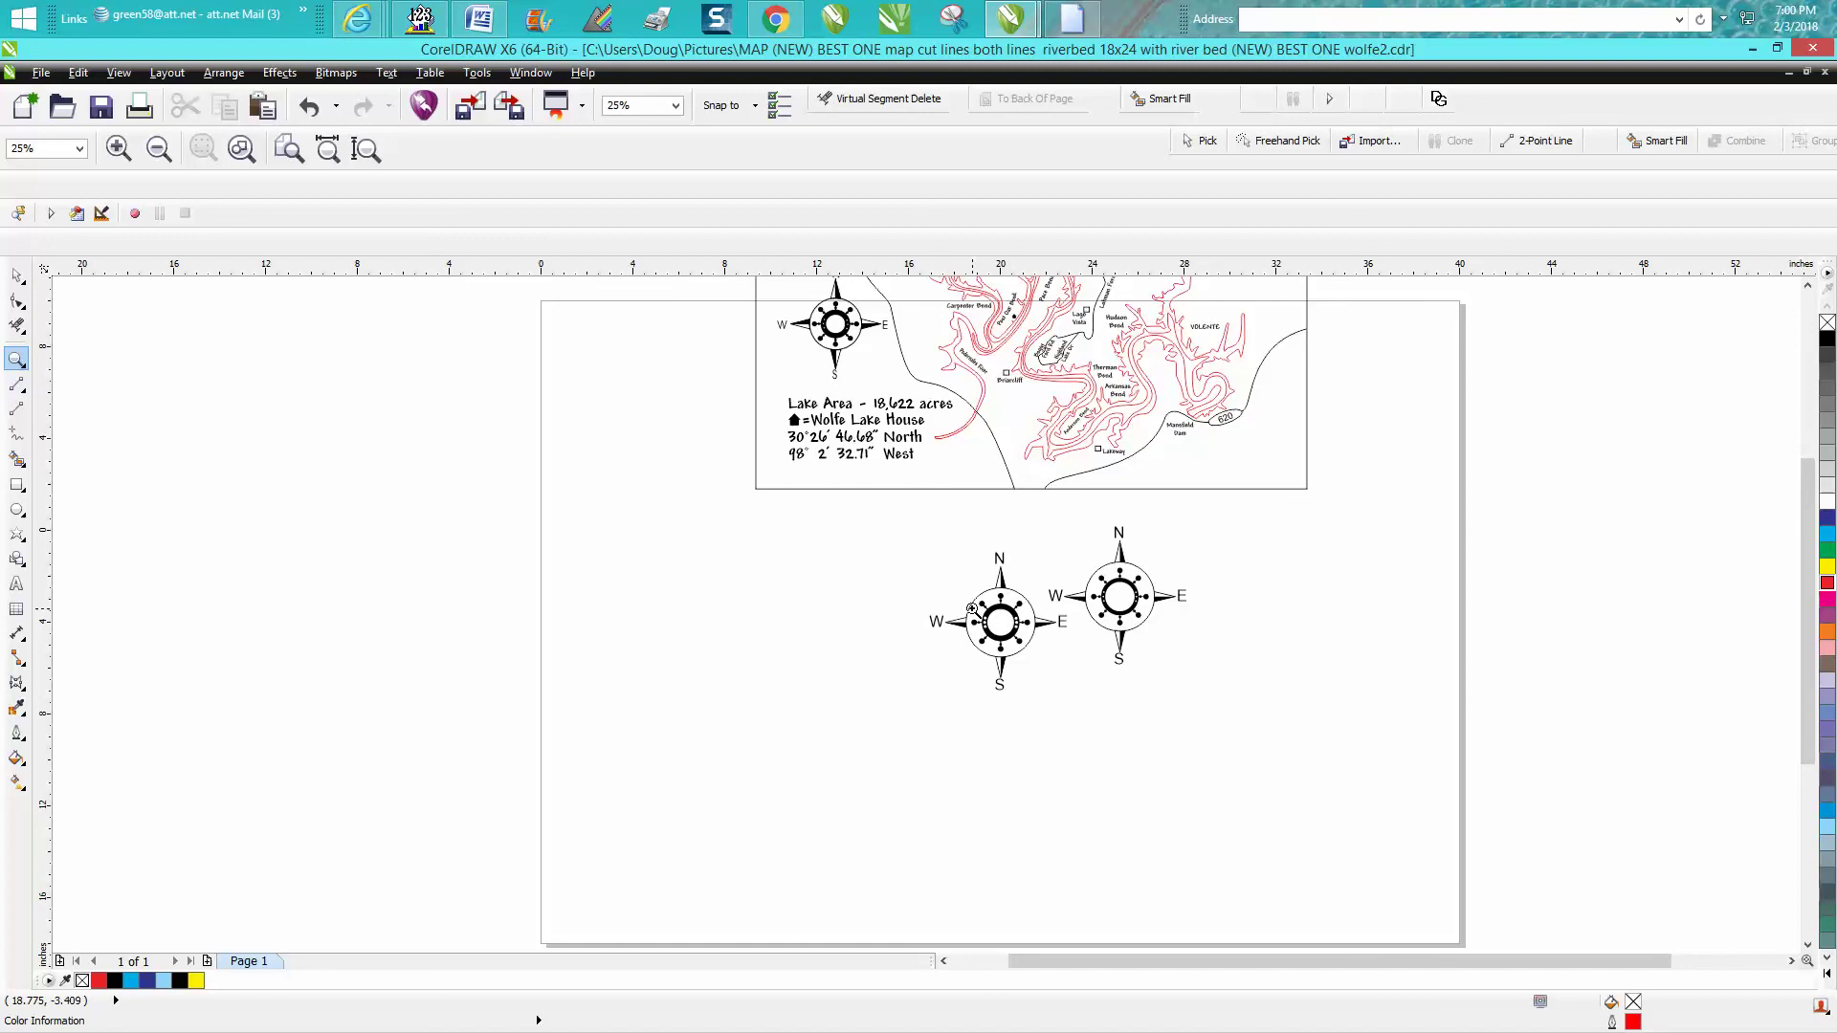